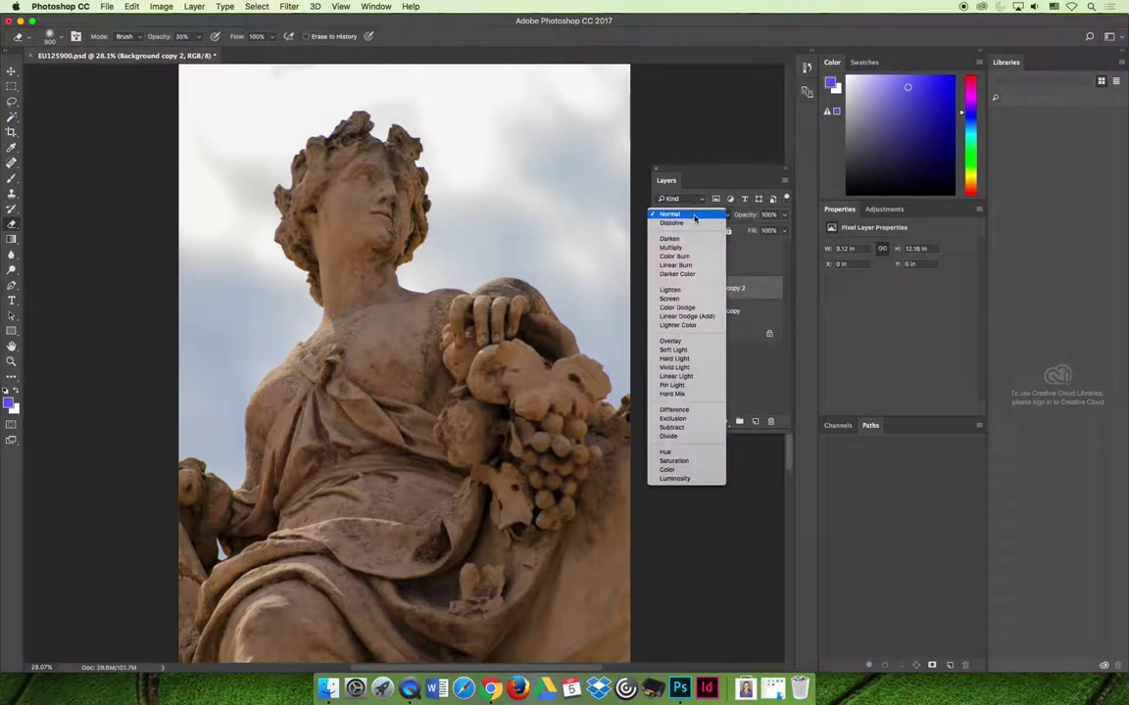
- Try Dissolve, Darken and Multiply blend modes on Background copy 2, ending on Multiply
{"action": "left_click", "coordinate": [709, 227]}
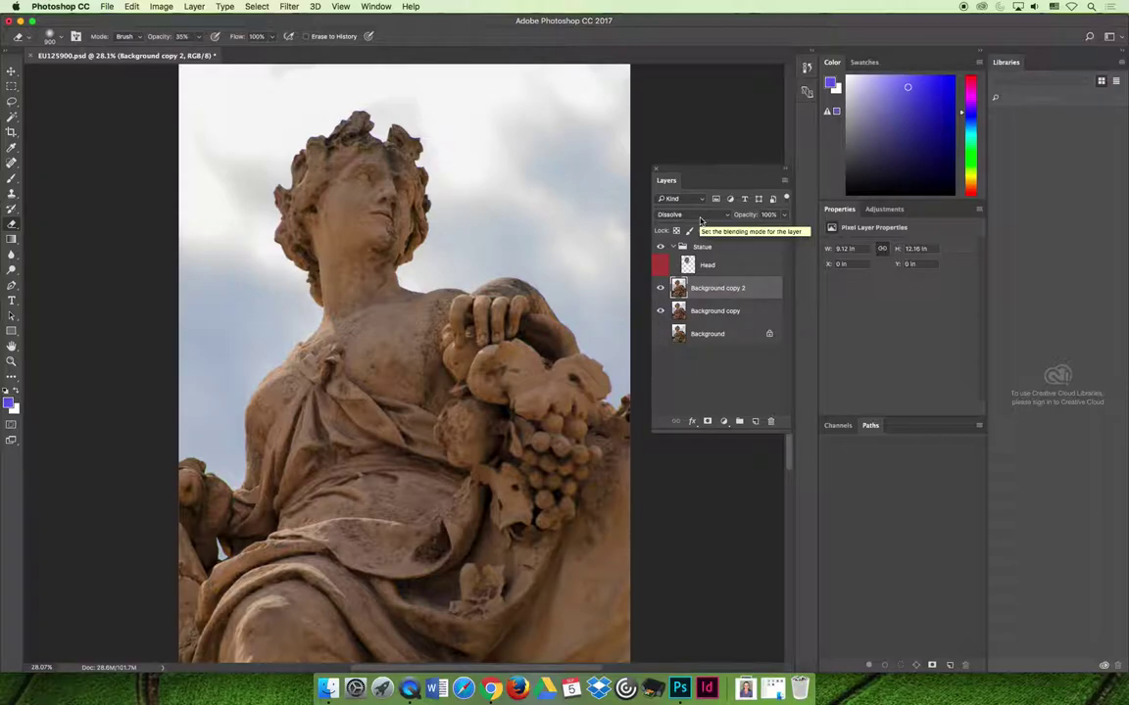
{"action": "left_click", "coordinate": [702, 222]}
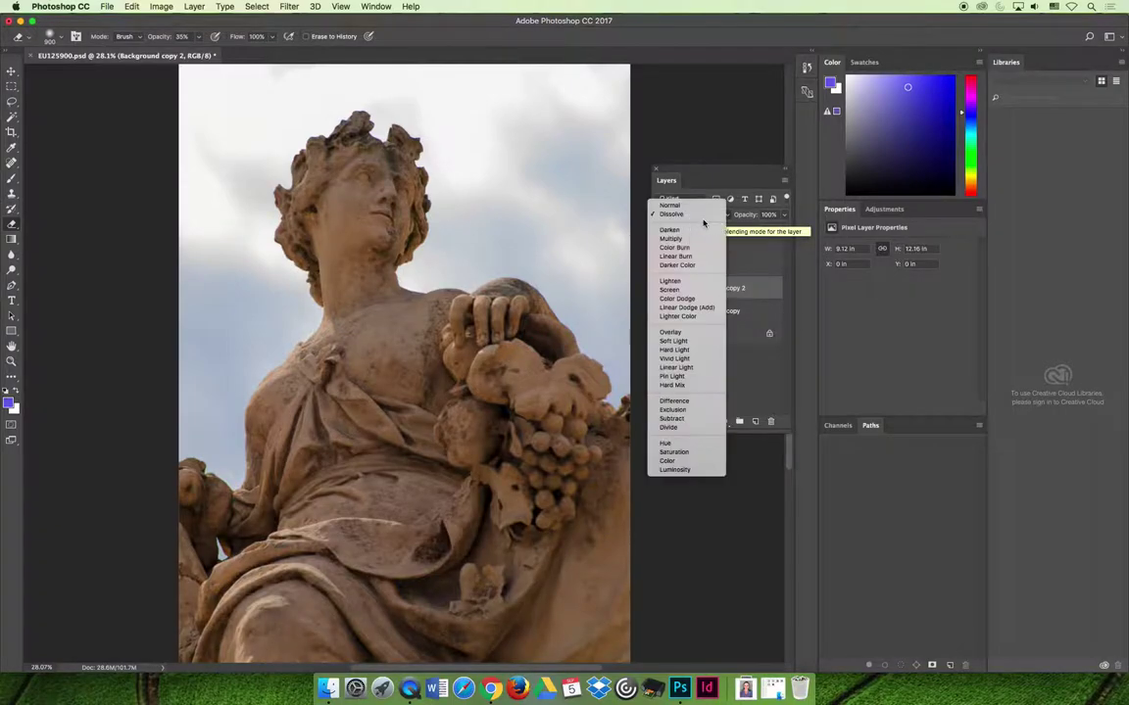
{"action": "left_click", "coordinate": [700, 229]}
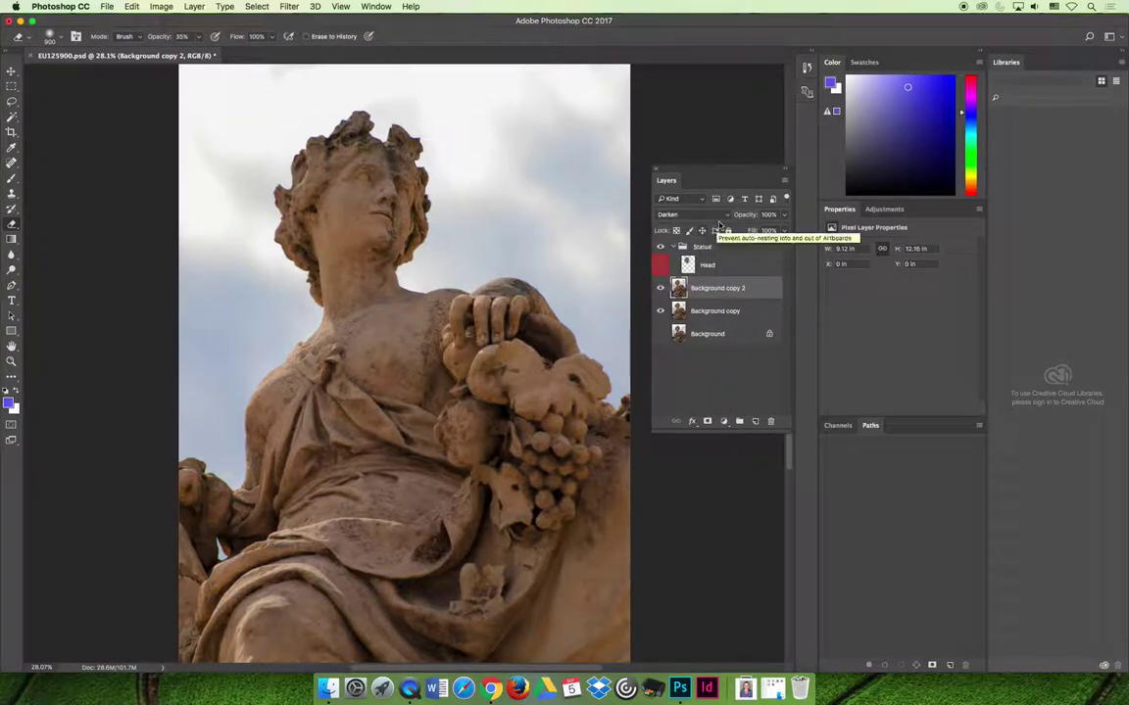
{"action": "left_click", "coordinate": [720, 215]}
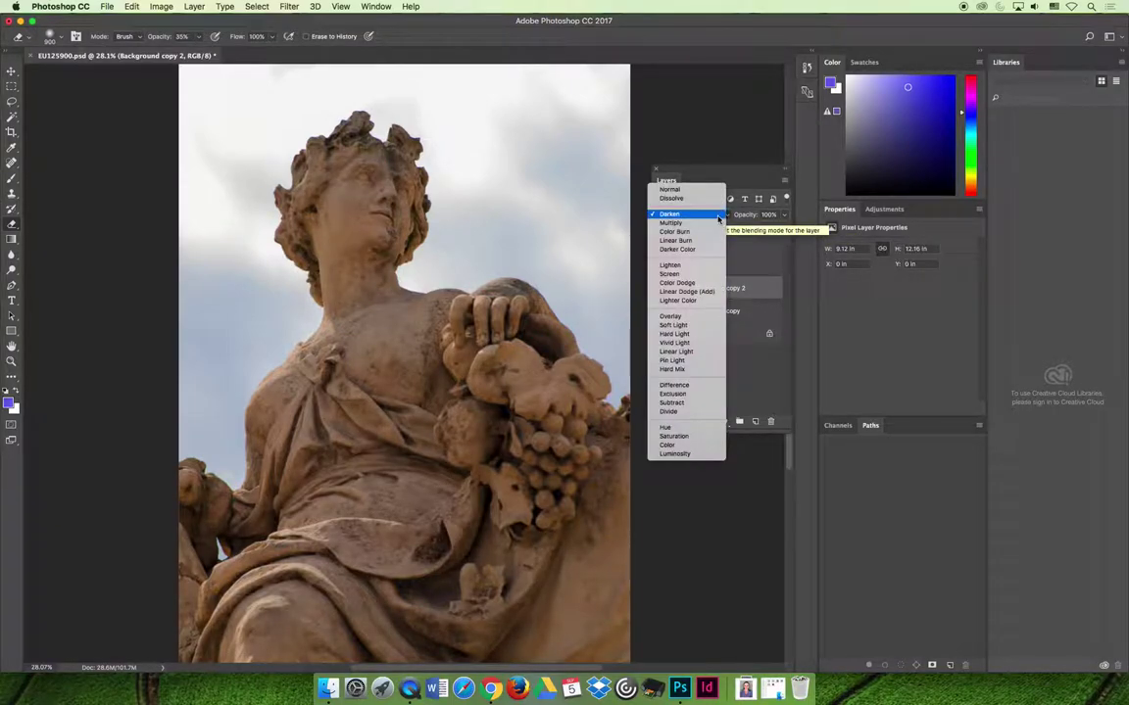
{"action": "left_click", "coordinate": [720, 225]}
{"action": "left_click", "coordinate": [718, 216]}
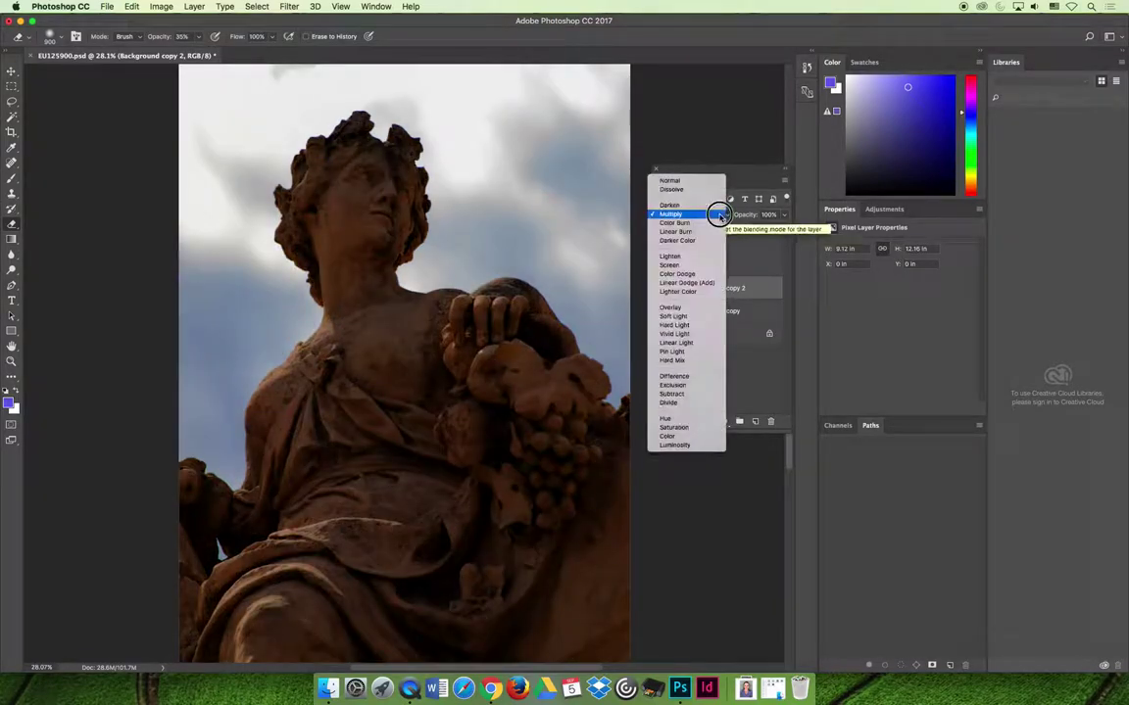
{"action": "left_click", "coordinate": [716, 207]}
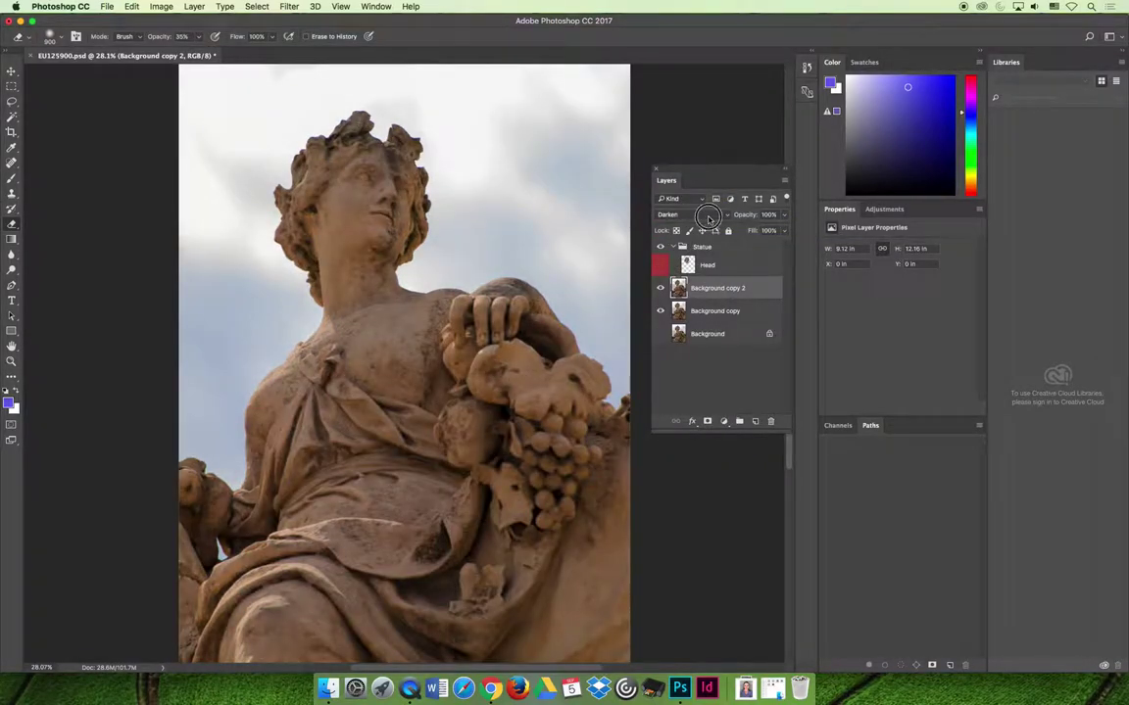
{"action": "left_click", "coordinate": [725, 215]}
{"action": "left_click", "coordinate": [716, 225]}
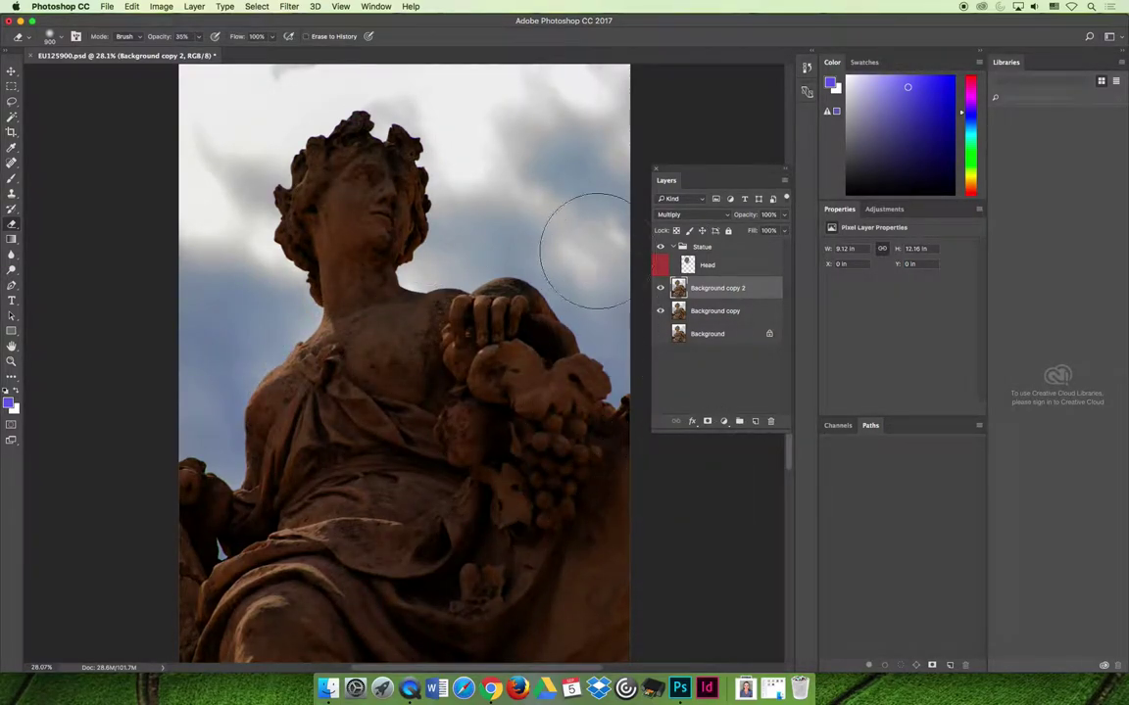
- Toggle Background copy 2's visibility to compare the darkened statue with the original
{"action": "left_click", "coordinate": [660, 289]}
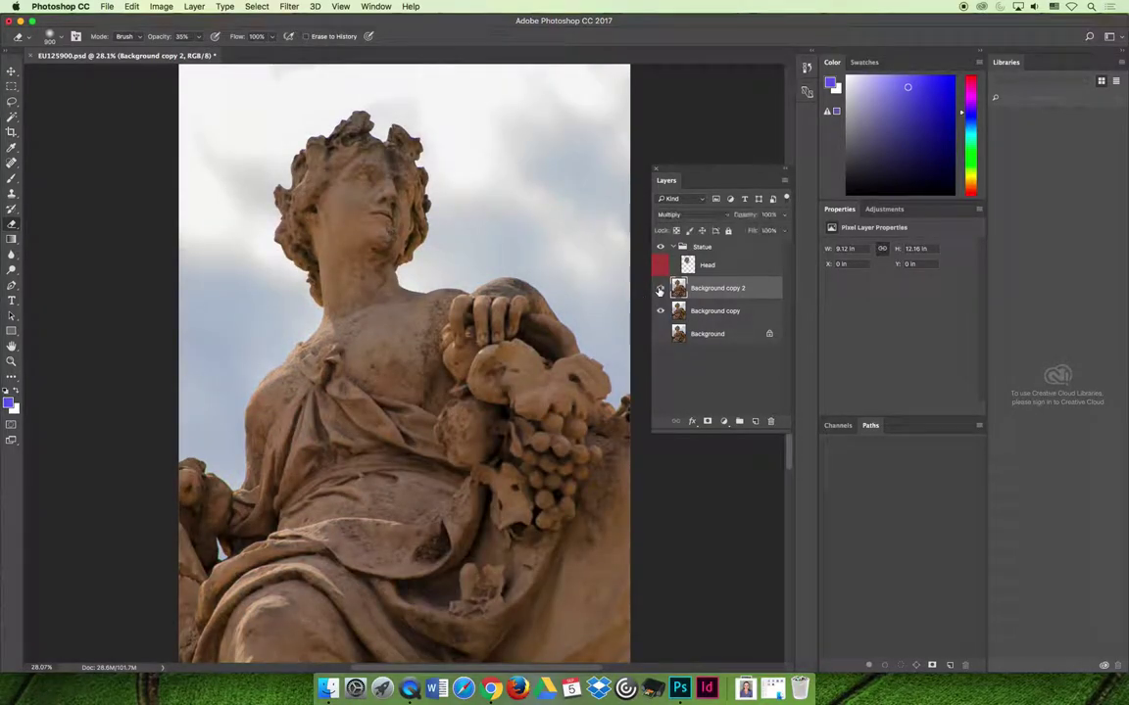
{"action": "left_click", "coordinate": [660, 289]}
{"action": "left_click", "coordinate": [660, 289]}
{"action": "left_click", "coordinate": [659, 290]}
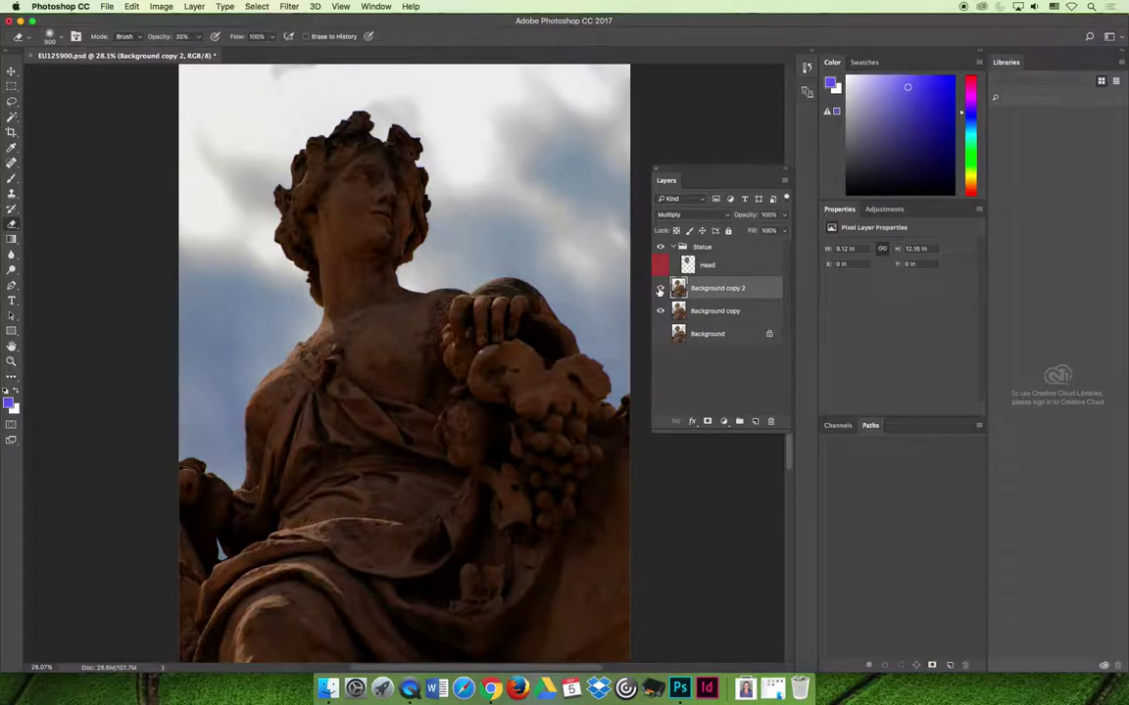
{"action": "left_click", "coordinate": [660, 289]}
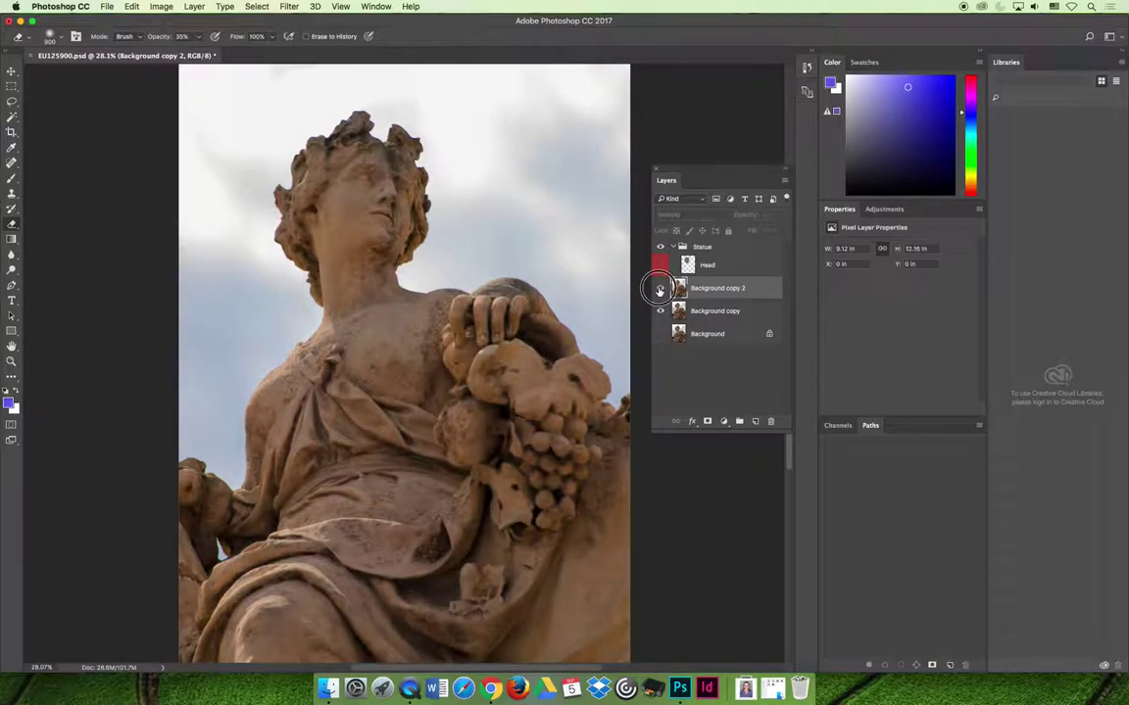
{"action": "left_click", "coordinate": [660, 289]}
{"action": "left_click", "coordinate": [690, 214]}
- Apply Color Burn to Background copy 2 and lower its opacity to 55%
{"action": "left_click", "coordinate": [714, 223]}
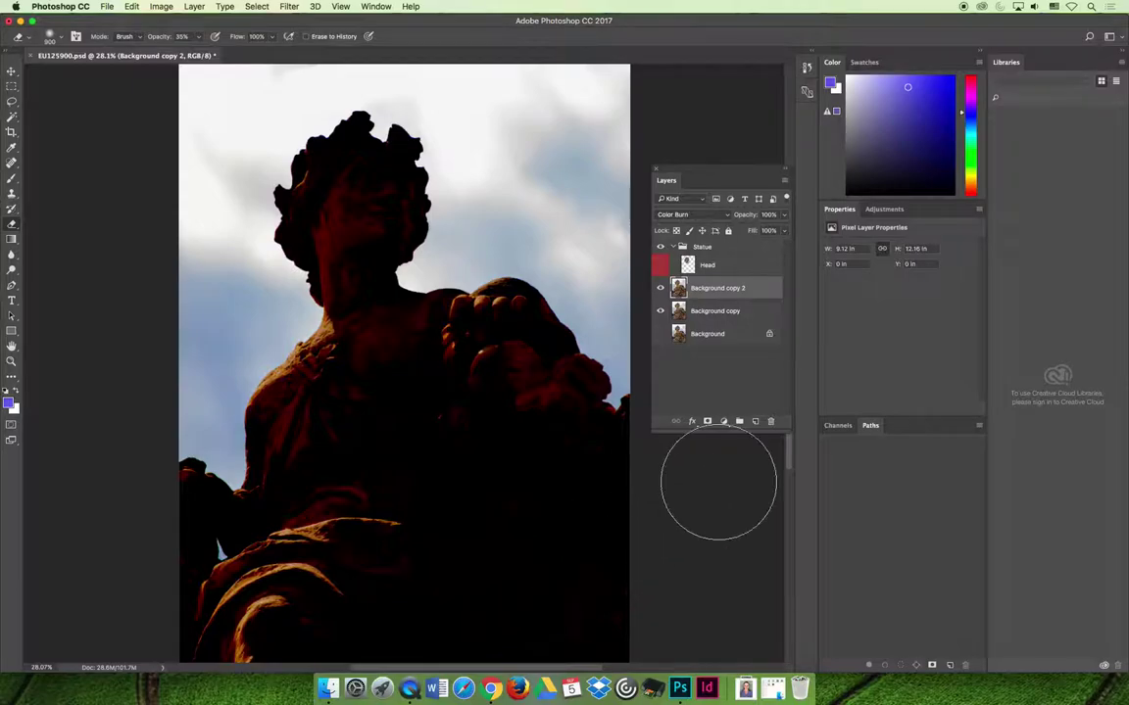
{"action": "left_click", "coordinate": [783, 216]}
{"action": "mouse_move", "coordinate": [783, 223]}
{"action": "left_mouse_down"}
{"action": "mouse_move", "coordinate": [750, 232]}
{"action": "mouse_move", "coordinate": [823, 235]}
{"action": "left_mouse_up"}
- Switch Background copy 2 to Overlay, compare it on and off, and leave it hidden
{"action": "left_click", "coordinate": [745, 266]}
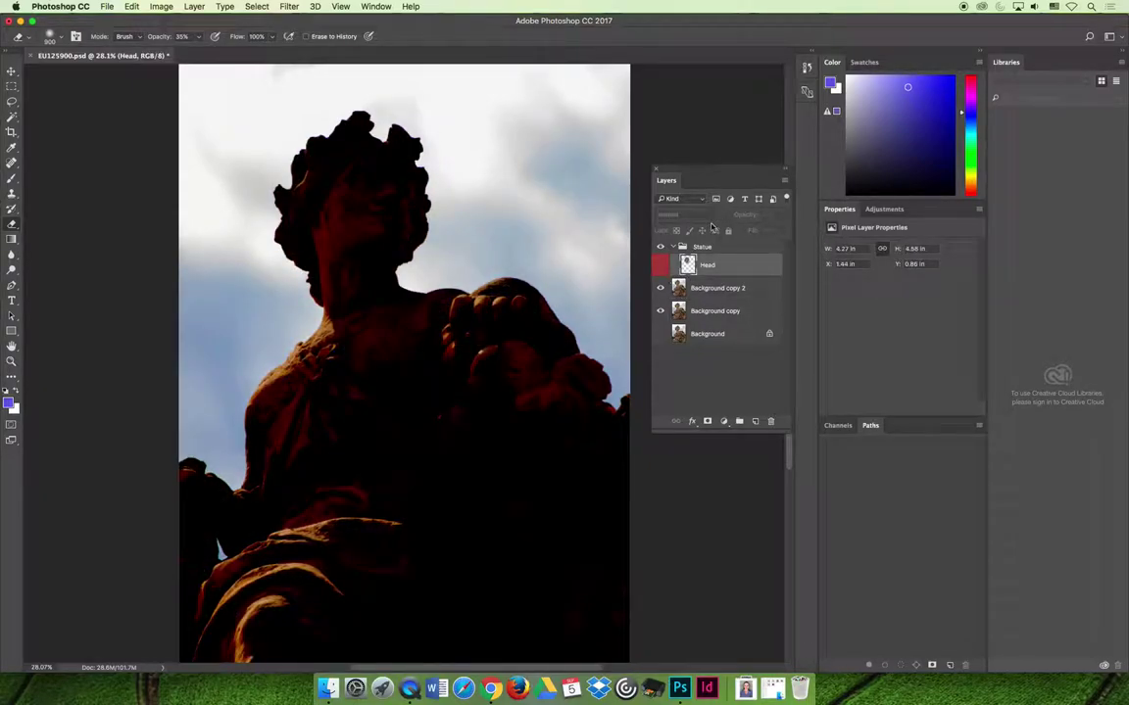
{"action": "left_click", "coordinate": [721, 295]}
{"action": "left_click", "coordinate": [681, 214]}
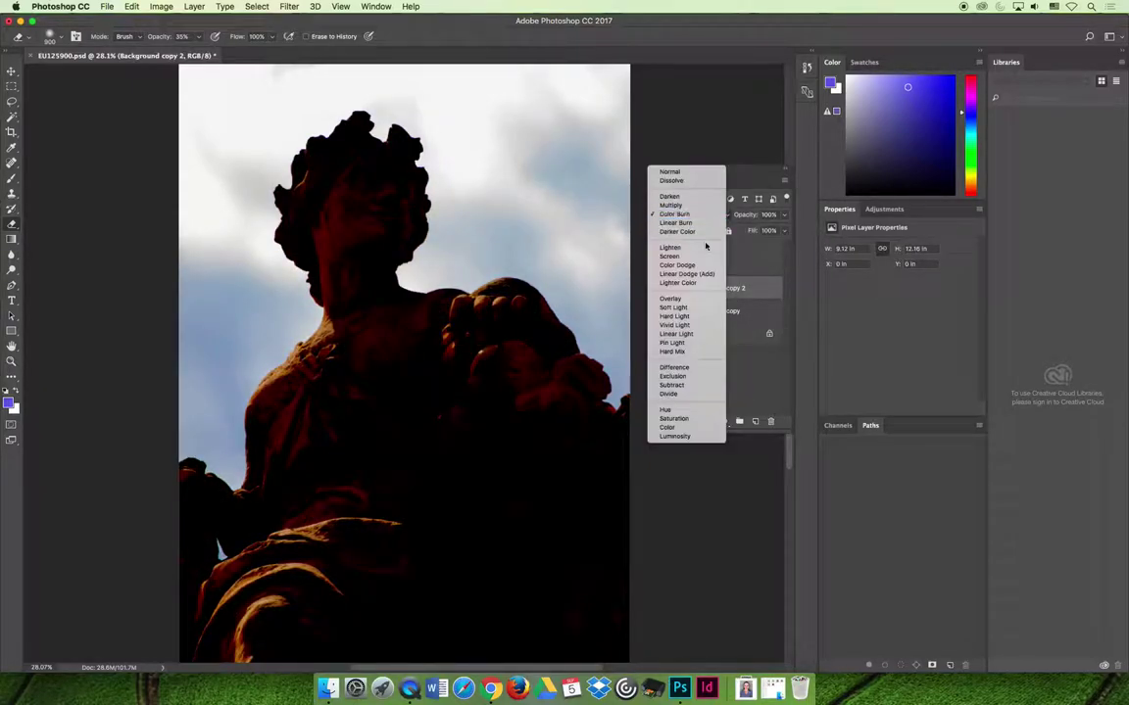
{"action": "left_click", "coordinate": [707, 299]}
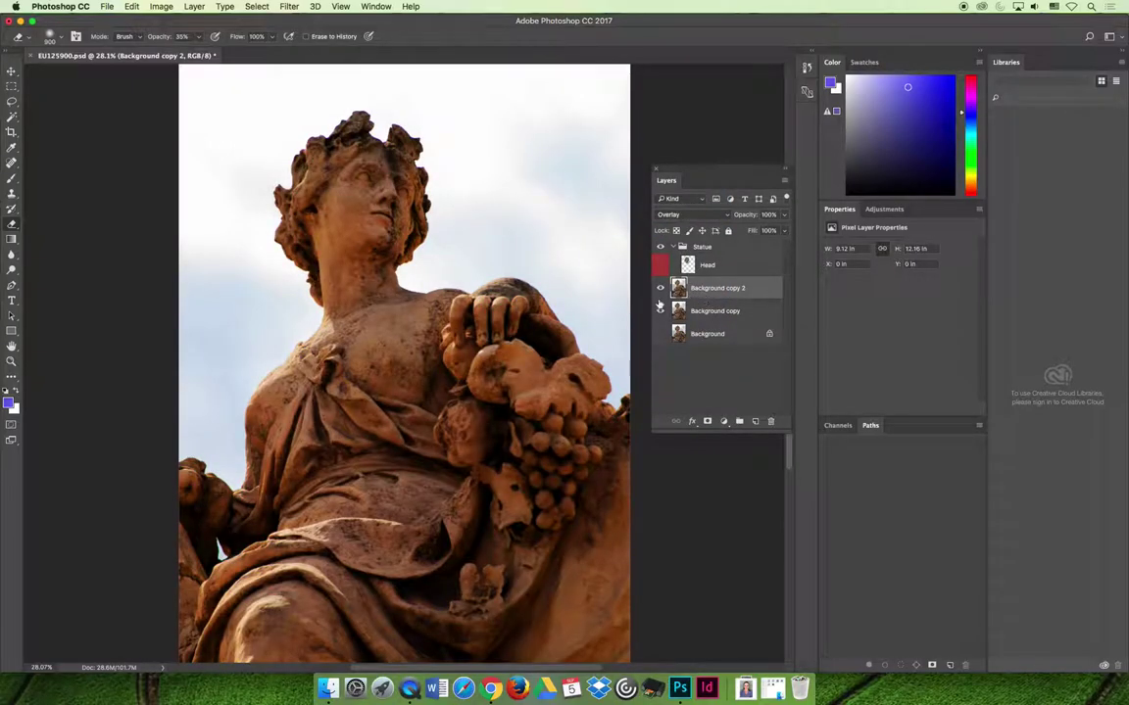
{"action": "left_click", "coordinate": [660, 289]}
{"action": "left_click", "coordinate": [659, 289]}
{"action": "left_click", "coordinate": [660, 289]}
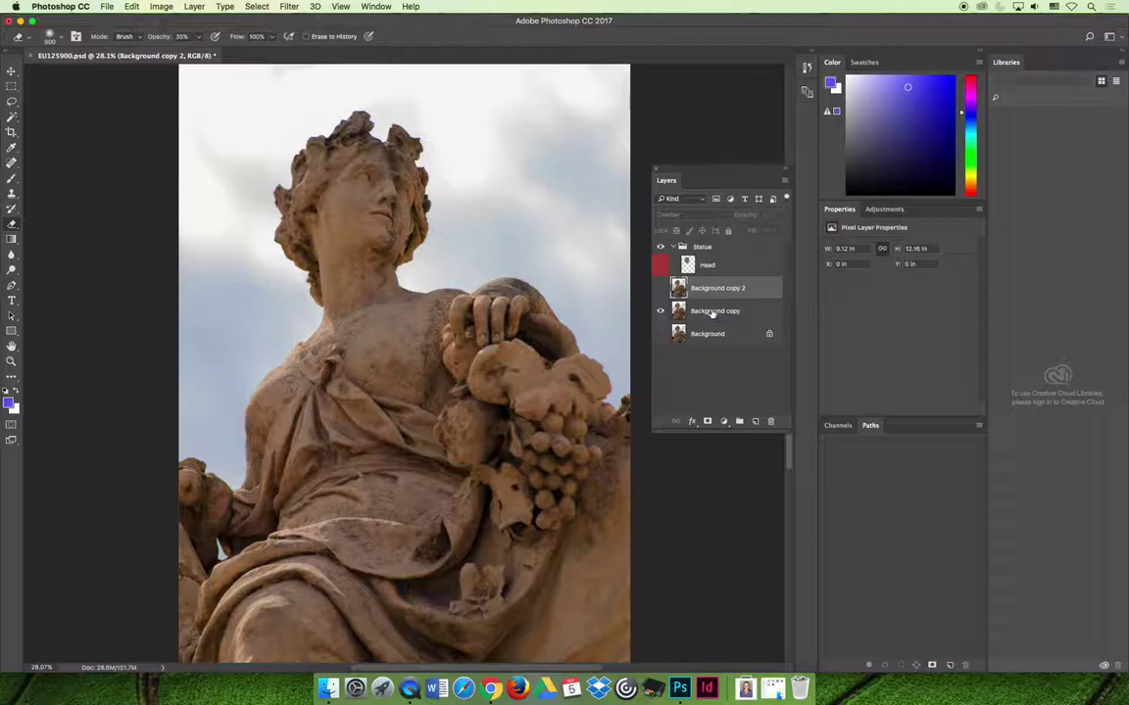
- Add Layer 1 and fill it with a diagonal blue-to-white gradient from face to grapes
{"action": "left_click", "coordinate": [753, 421]}
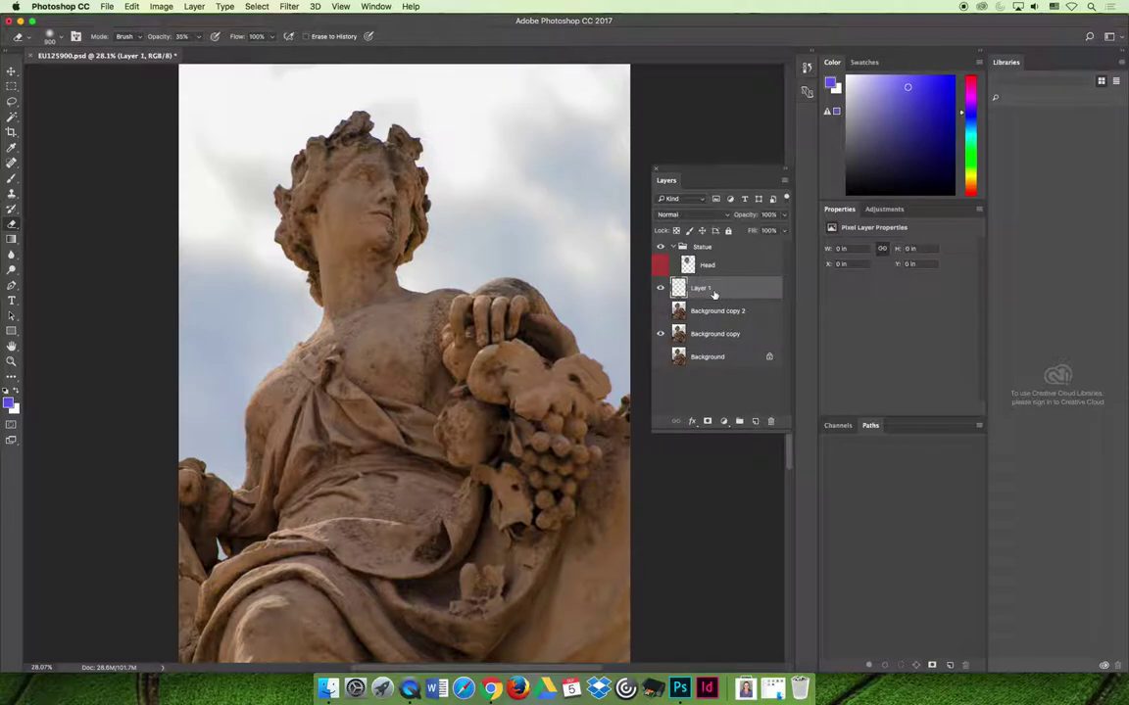
{"action": "left_click", "coordinate": [10, 239]}
{"action": "left_click", "coordinate": [11, 239]}
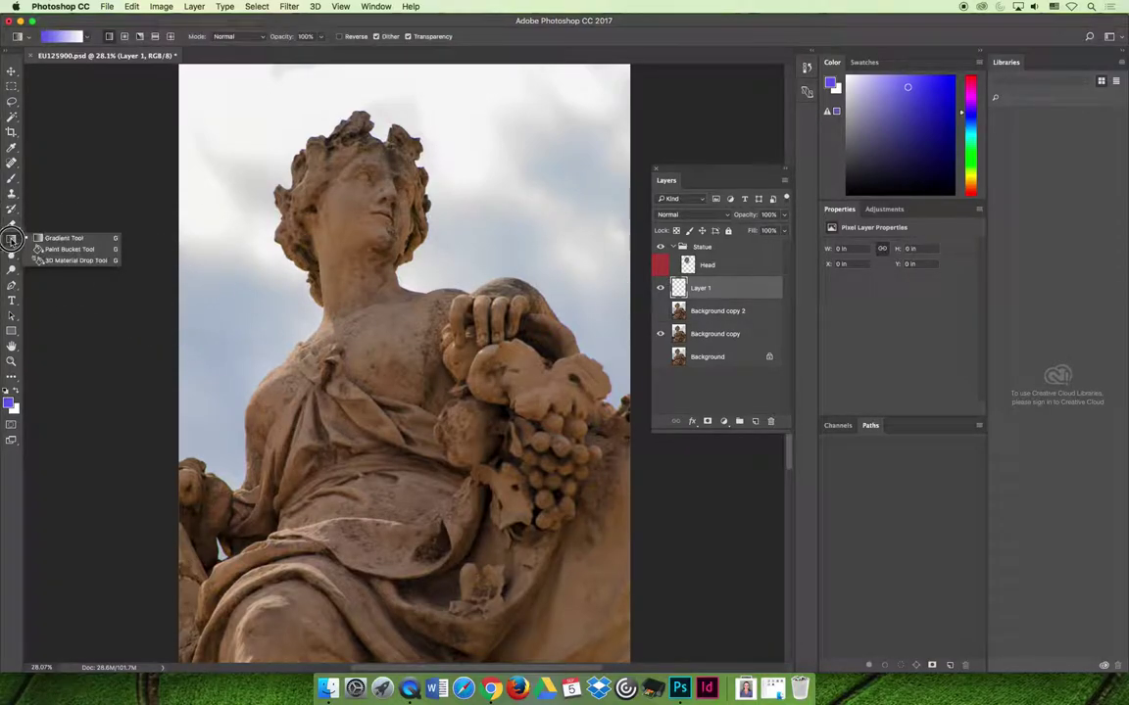
{"action": "left_click", "coordinate": [62, 238]}
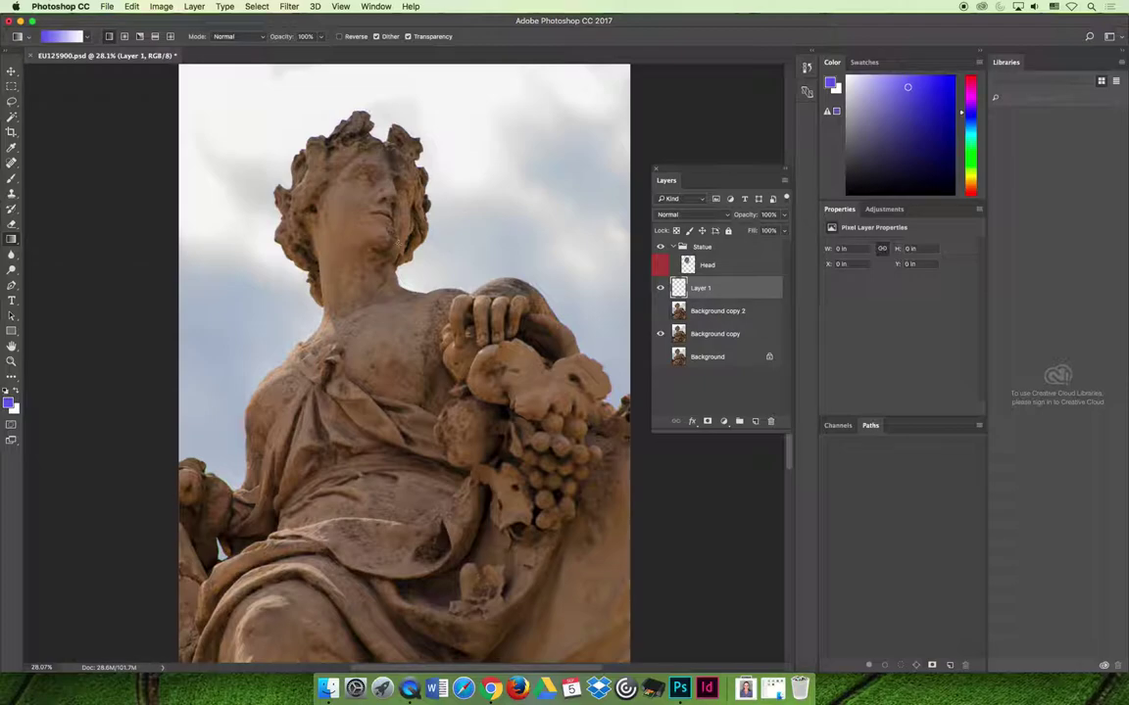
{"action": "left_click_drag", "start_coordinate": [326, 218], "coordinate": [565, 492]}
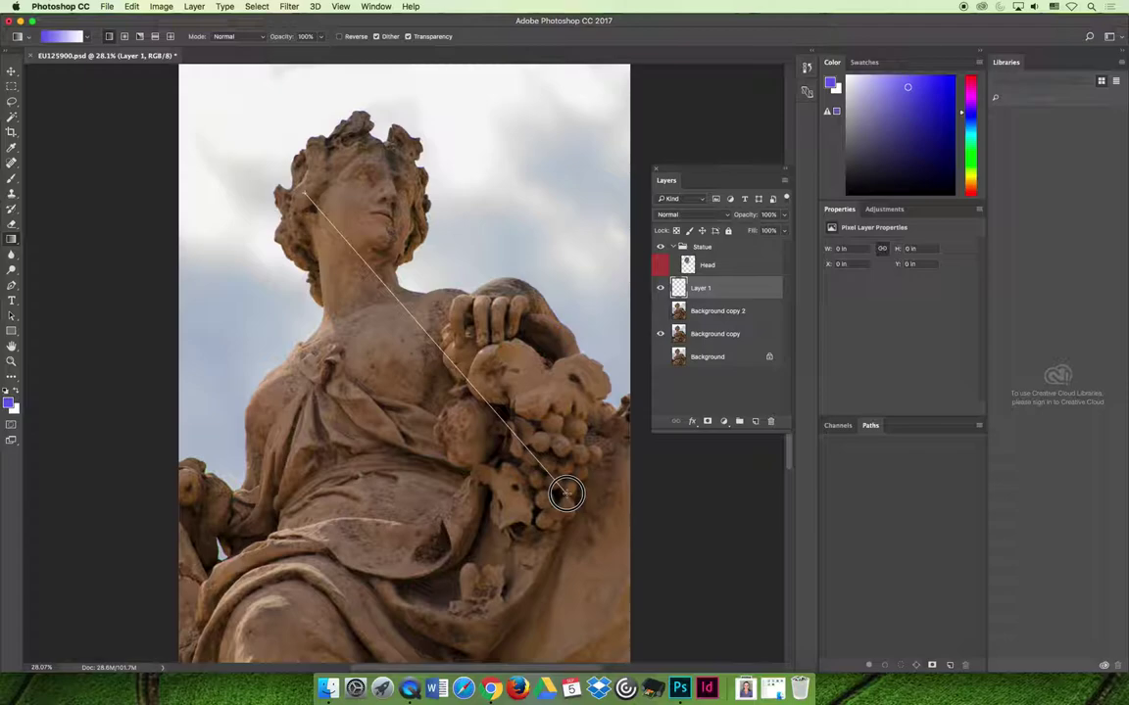
{"action": "left_click_drag", "start_coordinate": [565, 492], "coordinate": [567, 492]}
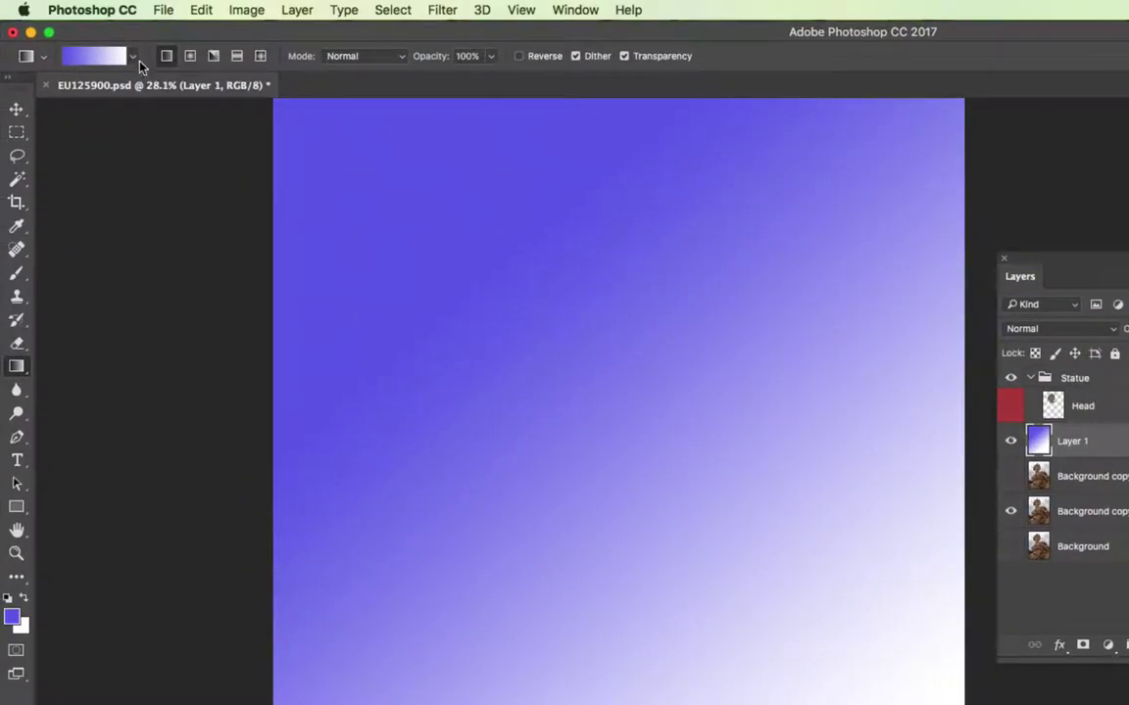
- Choose the purple-to-orange preset and redraw until a corner-to-corner linear gradient remains
{"action": "left_click", "coordinate": [134, 59]}
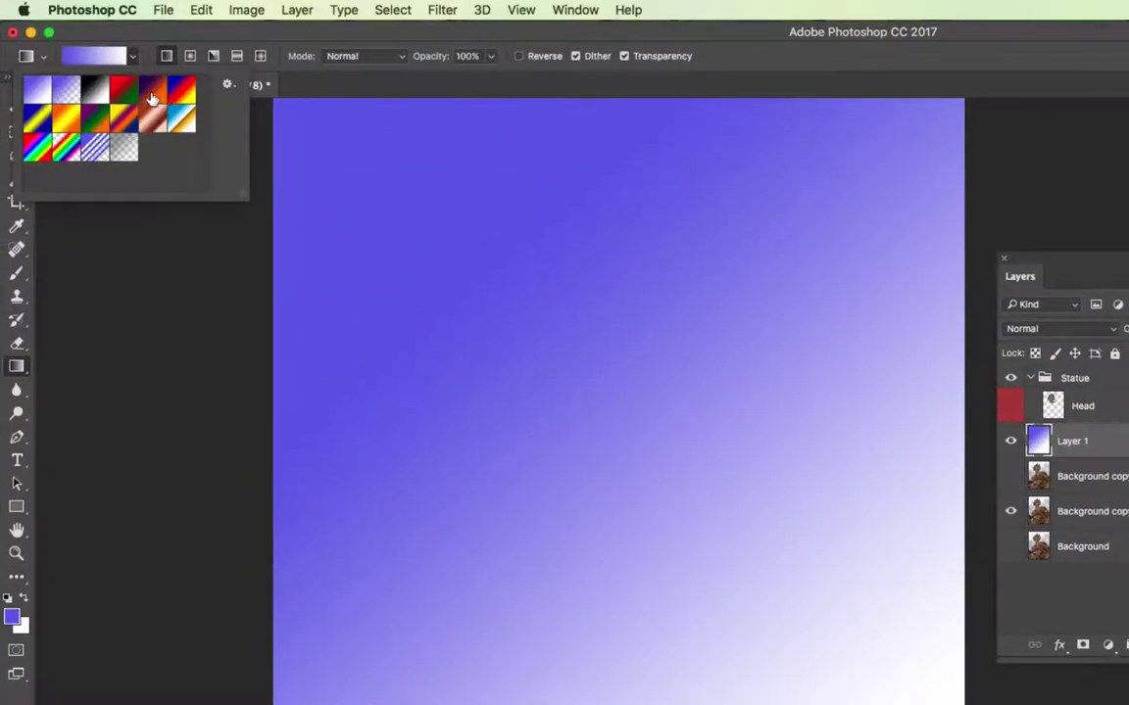
{"action": "left_click", "coordinate": [152, 91]}
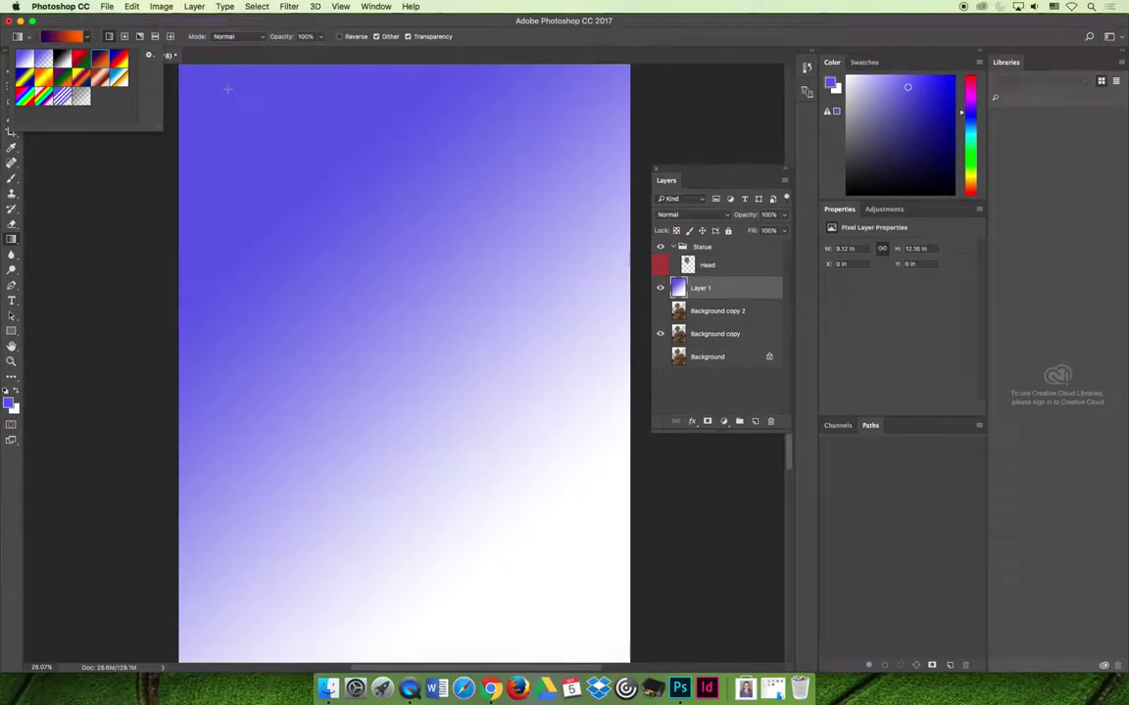
{"action": "left_click_drag", "start_coordinate": [338, 135], "coordinate": [882, 704]}
{"action": "left_click_drag", "start_coordinate": [549, 537], "coordinate": [392, 165]}
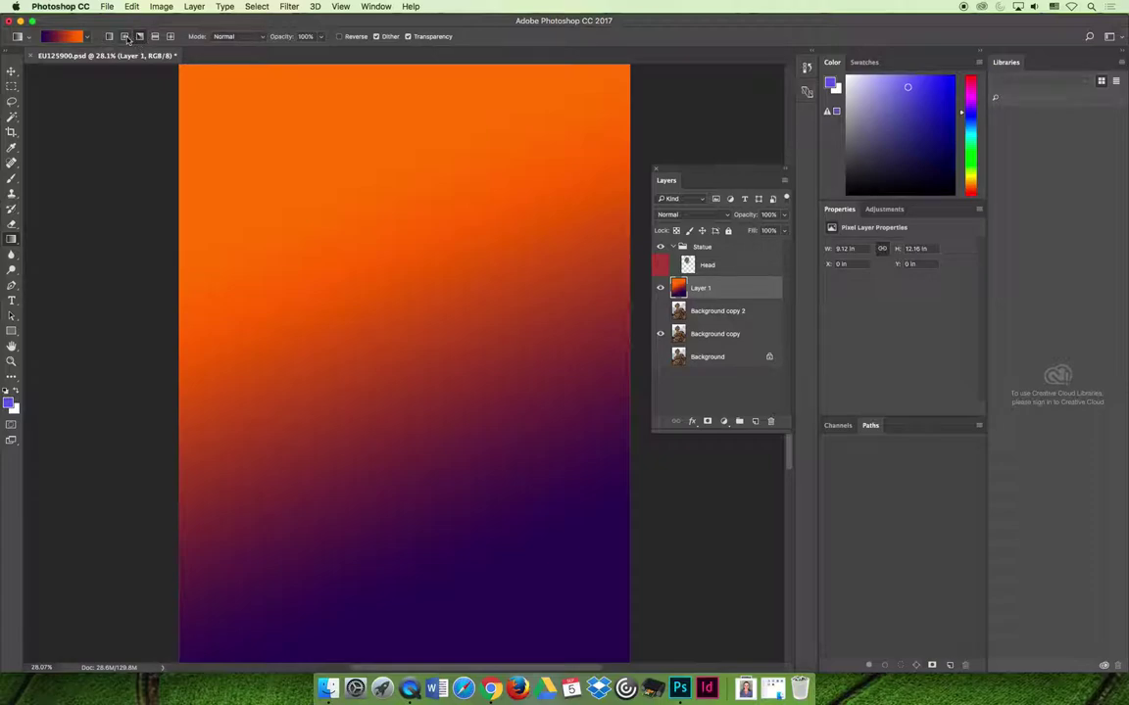
{"action": "left_click_drag", "start_coordinate": [204, 79], "coordinate": [605, 605]}
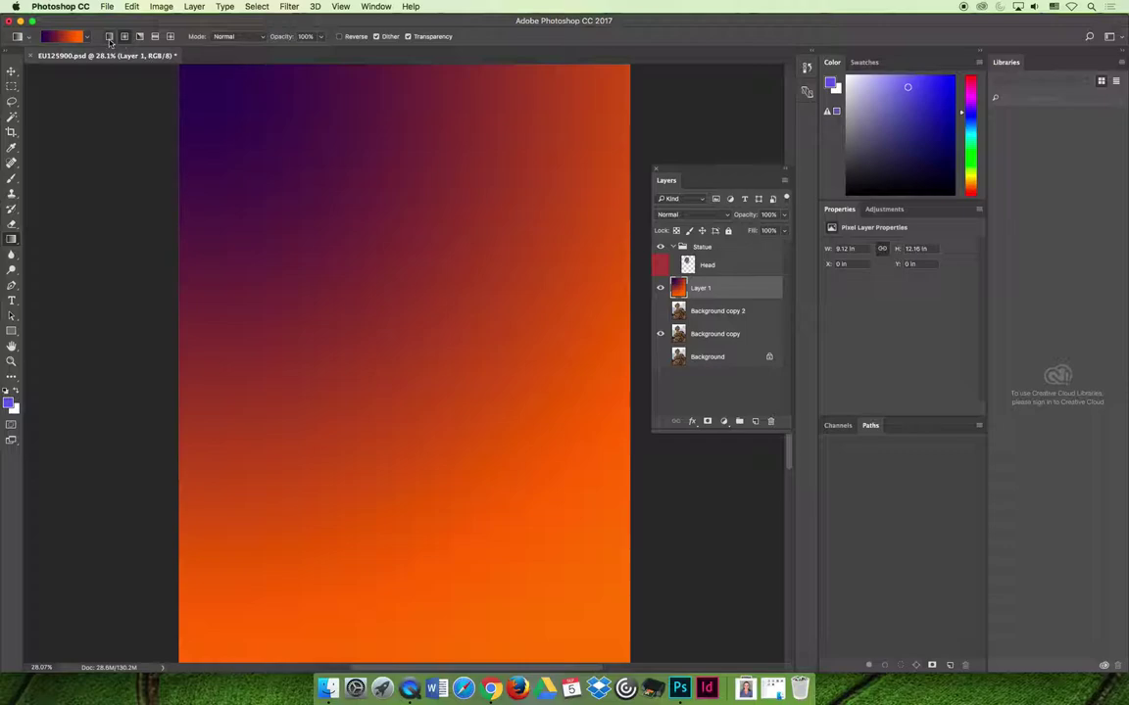
{"action": "left_click_drag", "start_coordinate": [393, 330], "coordinate": [568, 415]}
{"action": "left_click_drag", "start_coordinate": [181, 65], "coordinate": [628, 622]}
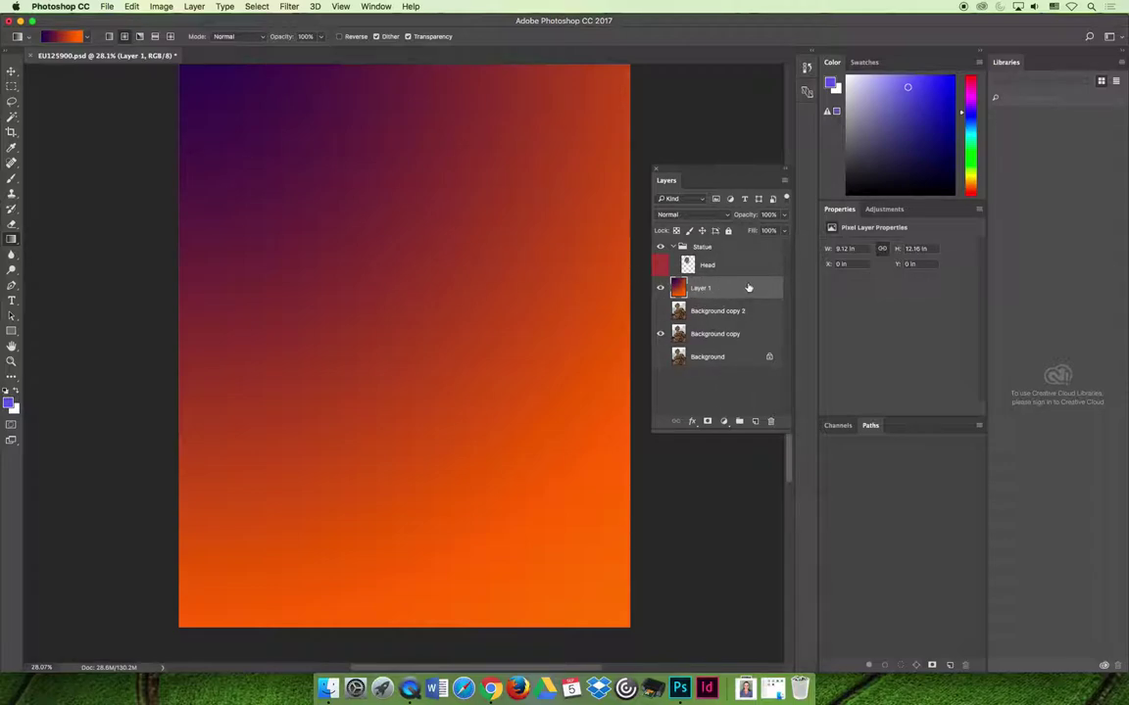
- Set Layer 1's blending to Darken, then select the Eraser tool
{"action": "left_click", "coordinate": [713, 216]}
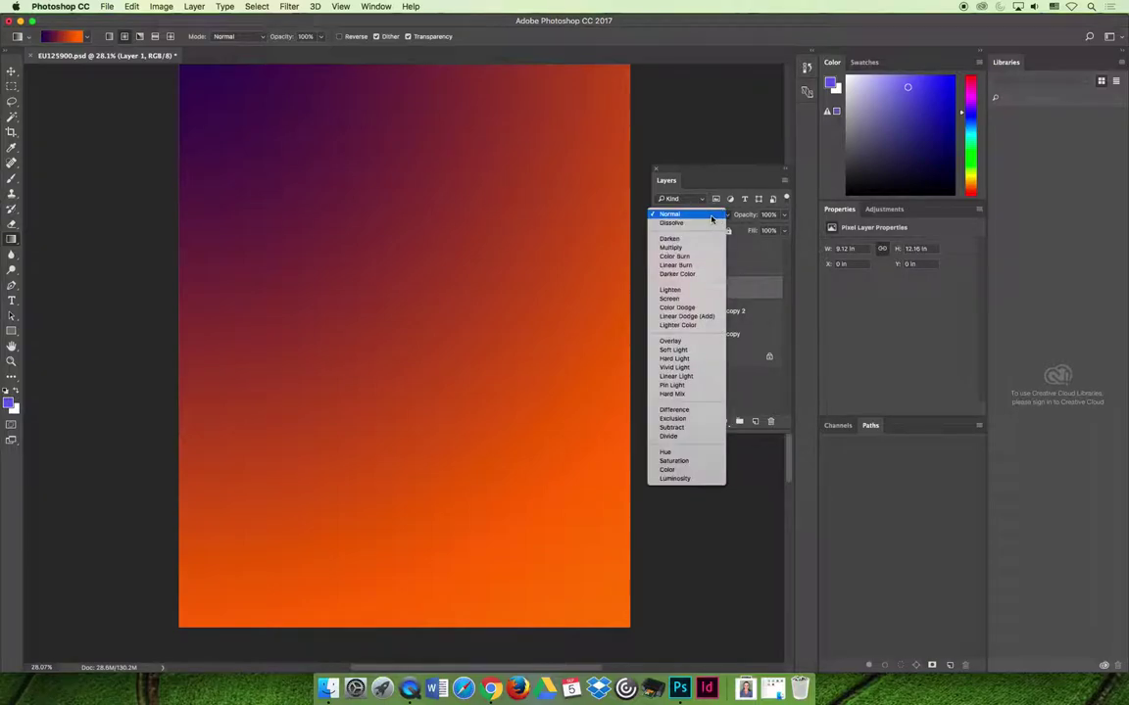
{"action": "left_click", "coordinate": [672, 240]}
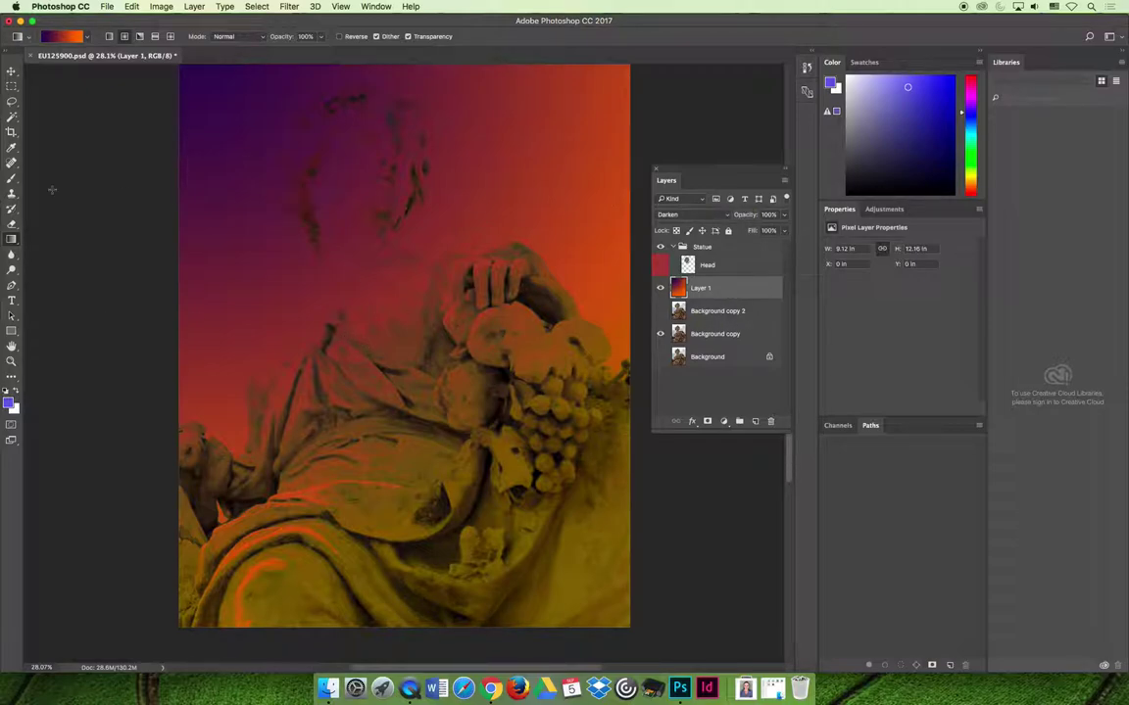
{"action": "left_click", "coordinate": [12, 224]}
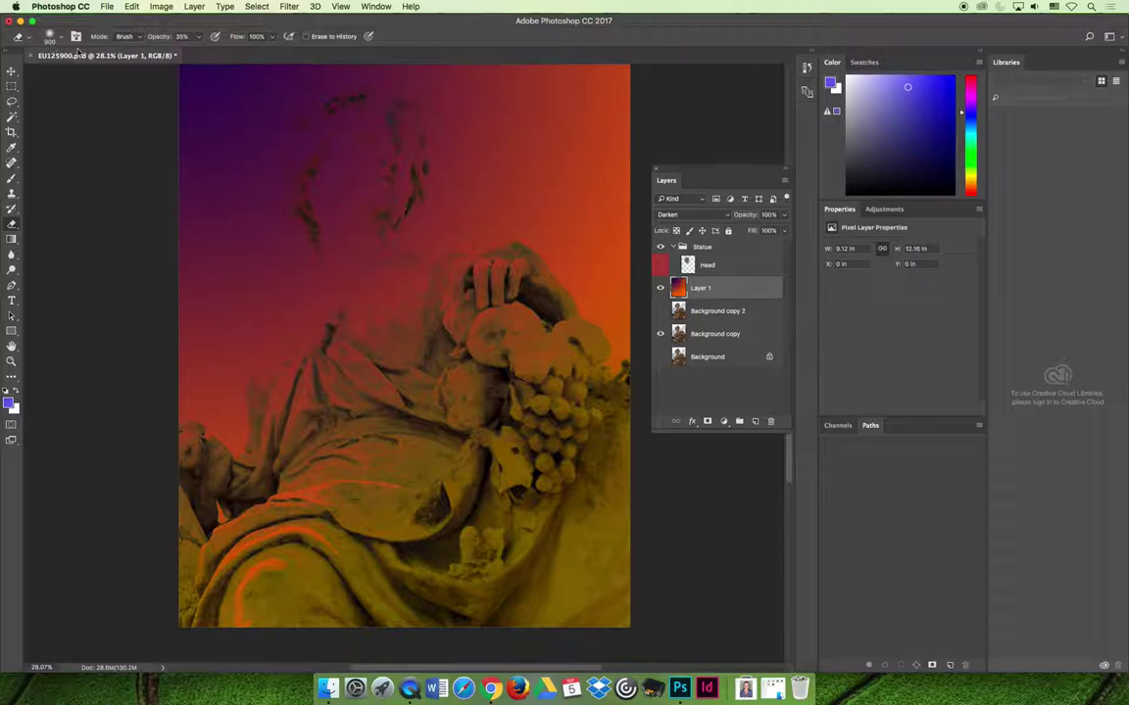
- Erase the gradient over the statue's face, neck and chest, checking by toggling Background copy
{"action": "left_click_drag", "start_coordinate": [371, 151], "coordinate": [363, 182]}
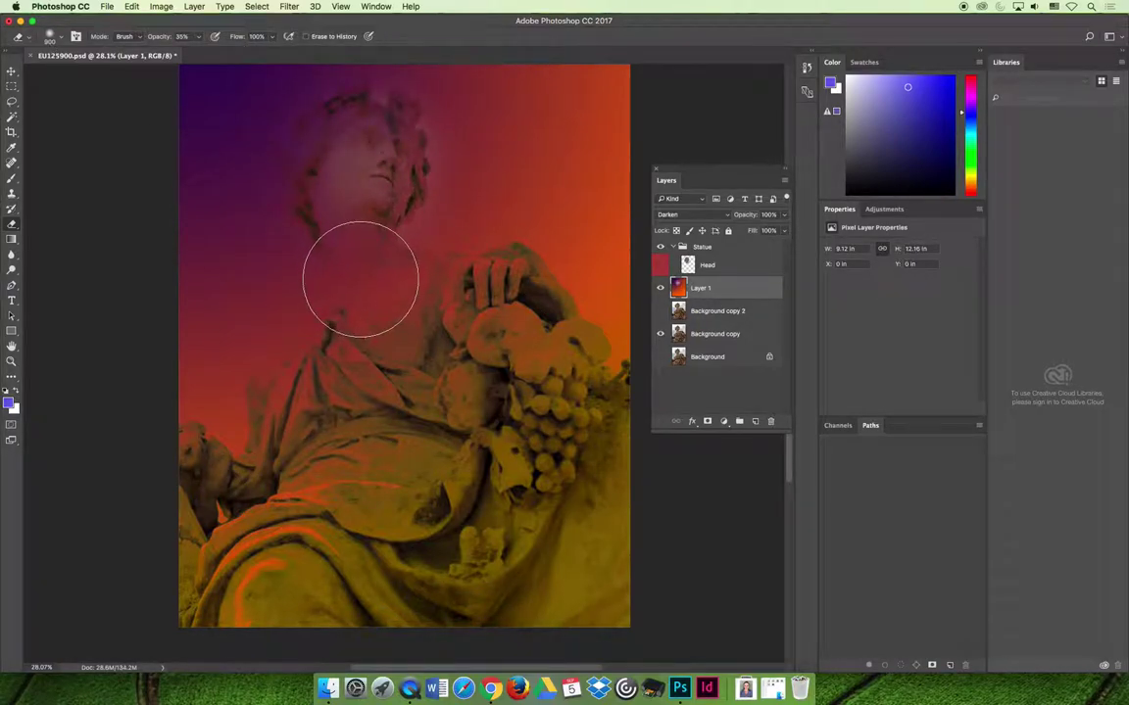
{"action": "mouse_move", "coordinate": [360, 277]}
{"action": "left_mouse_down"}
{"action": "mouse_move", "coordinate": [365, 267]}
{"action": "mouse_move", "coordinate": [398, 340]}
{"action": "mouse_move", "coordinate": [376, 303]}
{"action": "mouse_move", "coordinate": [493, 265]}
{"action": "mouse_move", "coordinate": [378, 151]}
{"action": "mouse_move", "coordinate": [371, 175]}
{"action": "mouse_move", "coordinate": [327, 158]}
{"action": "mouse_move", "coordinate": [345, 207]}
{"action": "mouse_move", "coordinate": [343, 176]}
{"action": "mouse_move", "coordinate": [415, 185]}
{"action": "left_mouse_up"}
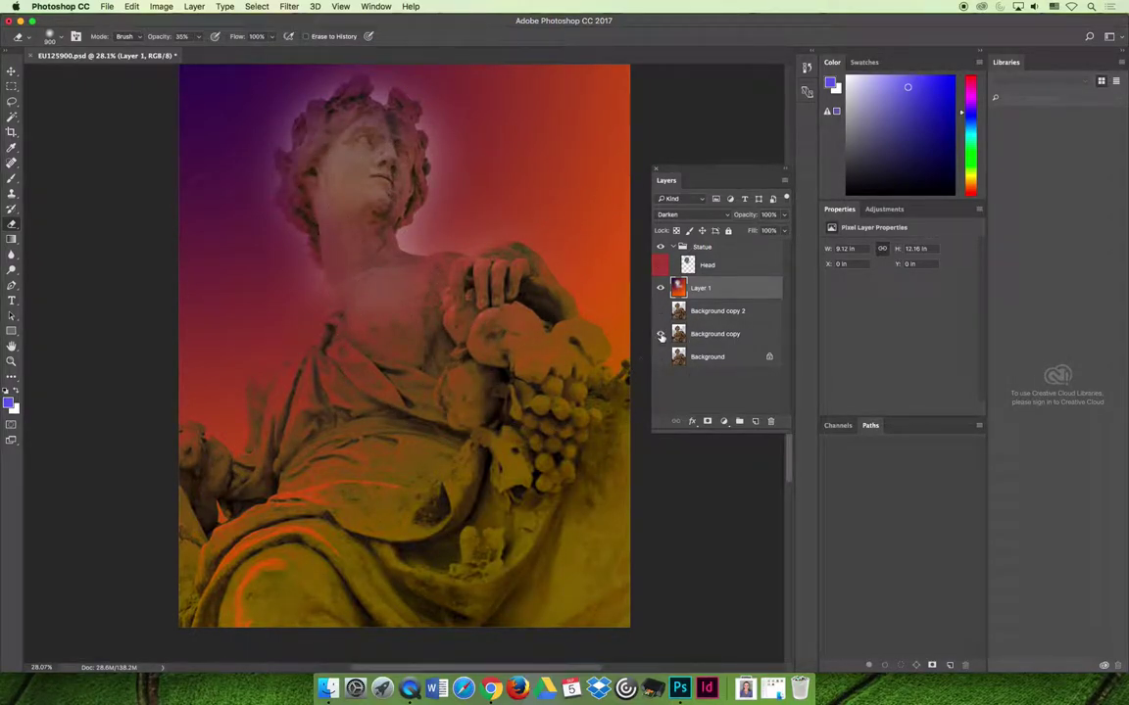
{"action": "left_click", "coordinate": [661, 335]}
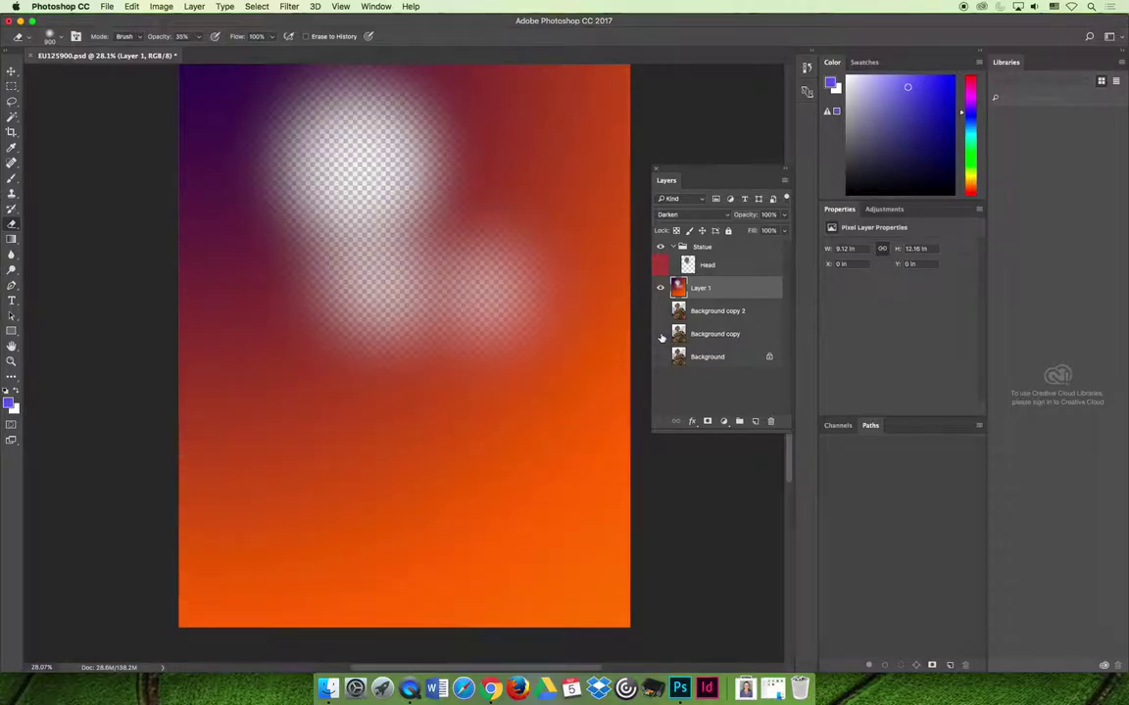
{"action": "left_click", "coordinate": [662, 335]}
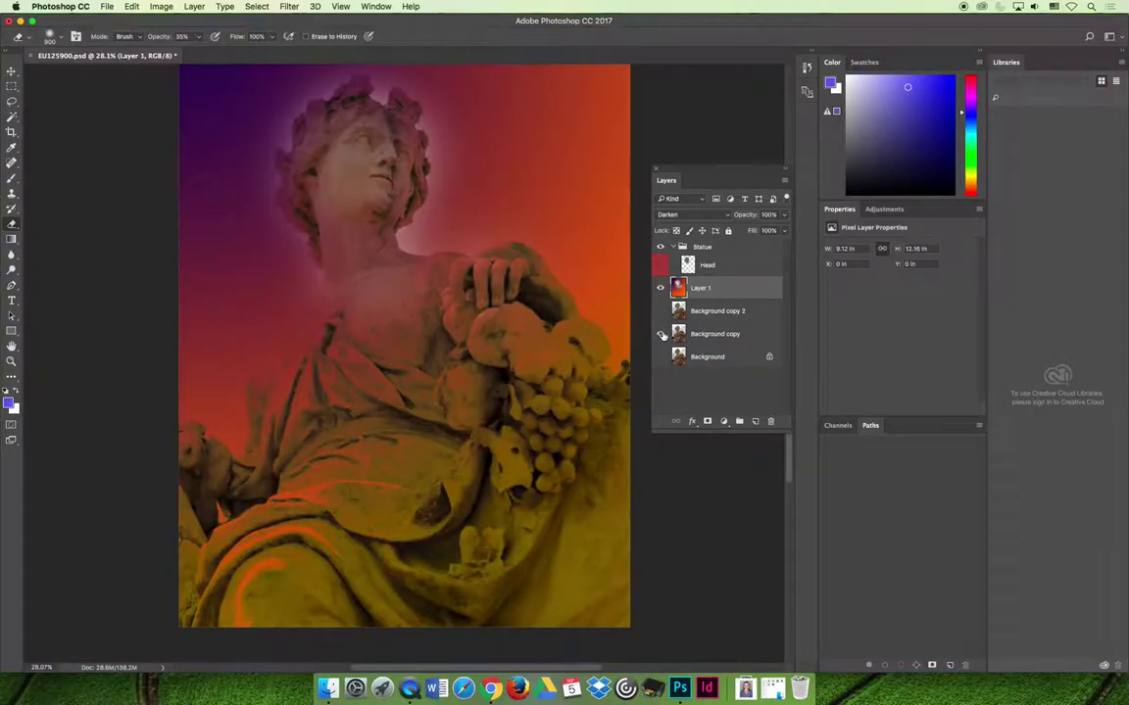
- Step backward repeatedly to undo the eraser strokes and Layer 1's Darken blend
{"action": "left_click", "coordinate": [133, 5]}
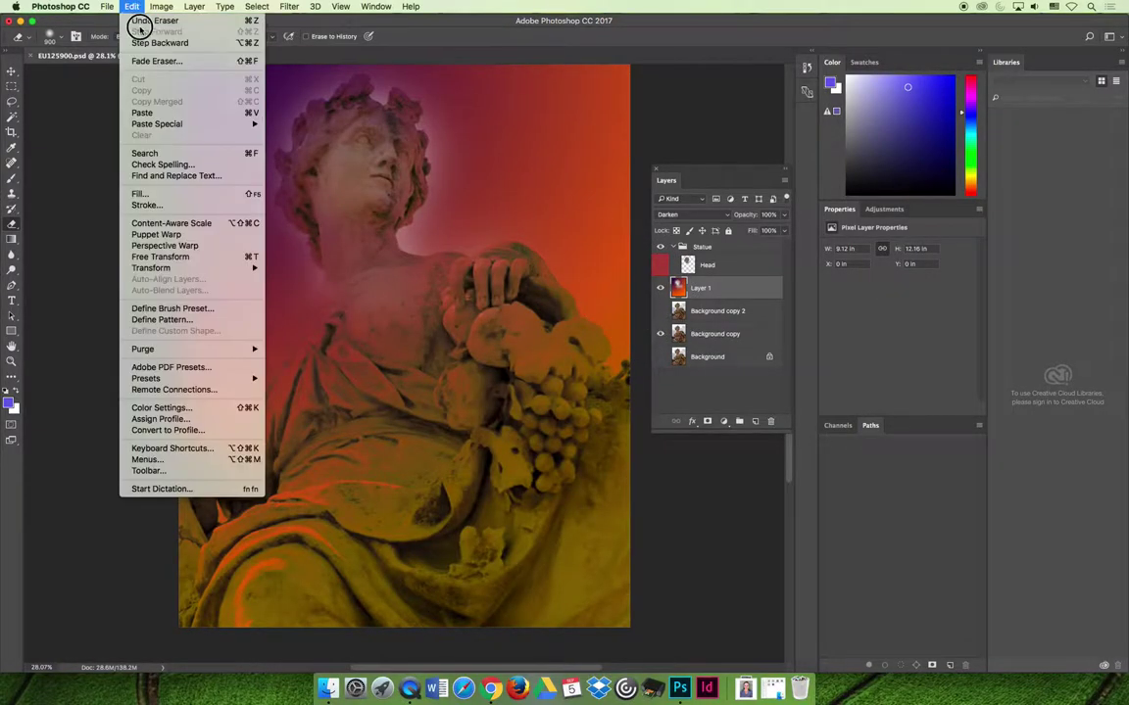
{"action": "left_click", "coordinate": [133, 6]}
{"action": "left_click", "coordinate": [132, 6]}
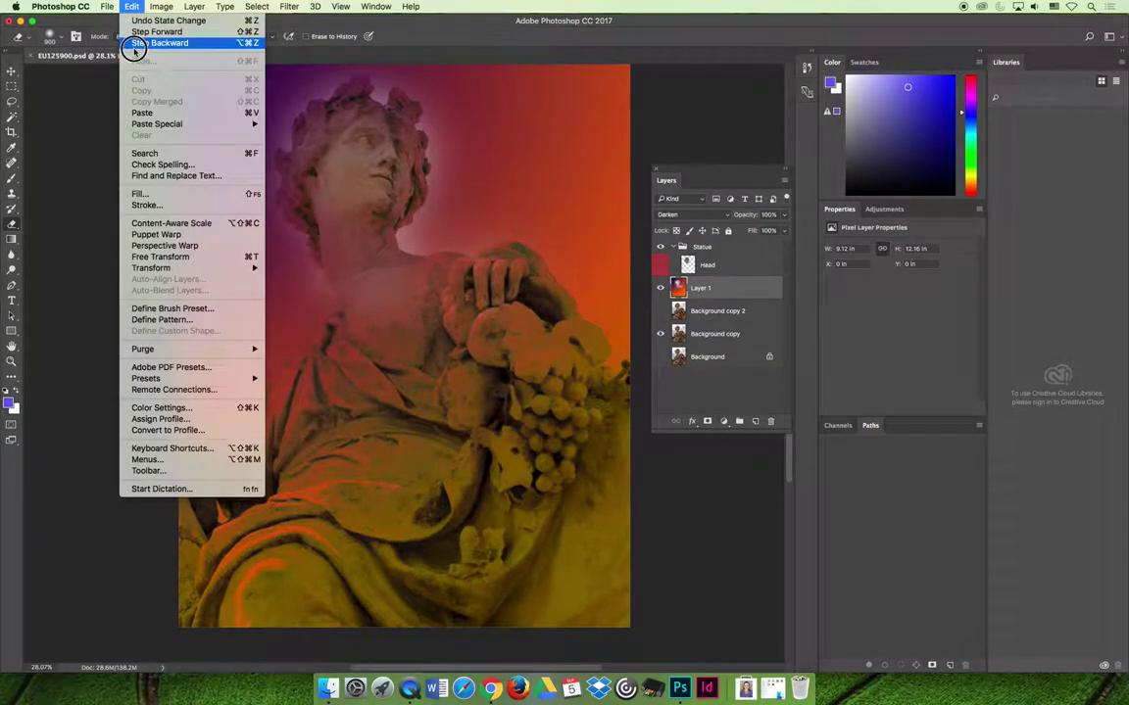
{"action": "left_click", "coordinate": [132, 43]}
{"action": "left_click", "coordinate": [132, 6]}
{"action": "left_click", "coordinate": [156, 43]}
{"action": "left_click", "coordinate": [133, 6]}
{"action": "left_click", "coordinate": [147, 43]}
{"action": "left_click", "coordinate": [132, 6]}
{"action": "left_click", "coordinate": [147, 43]}
{"action": "left_click", "coordinate": [132, 6]}
{"action": "left_click", "coordinate": [140, 43]}
{"action": "left_click", "coordinate": [132, 6]}
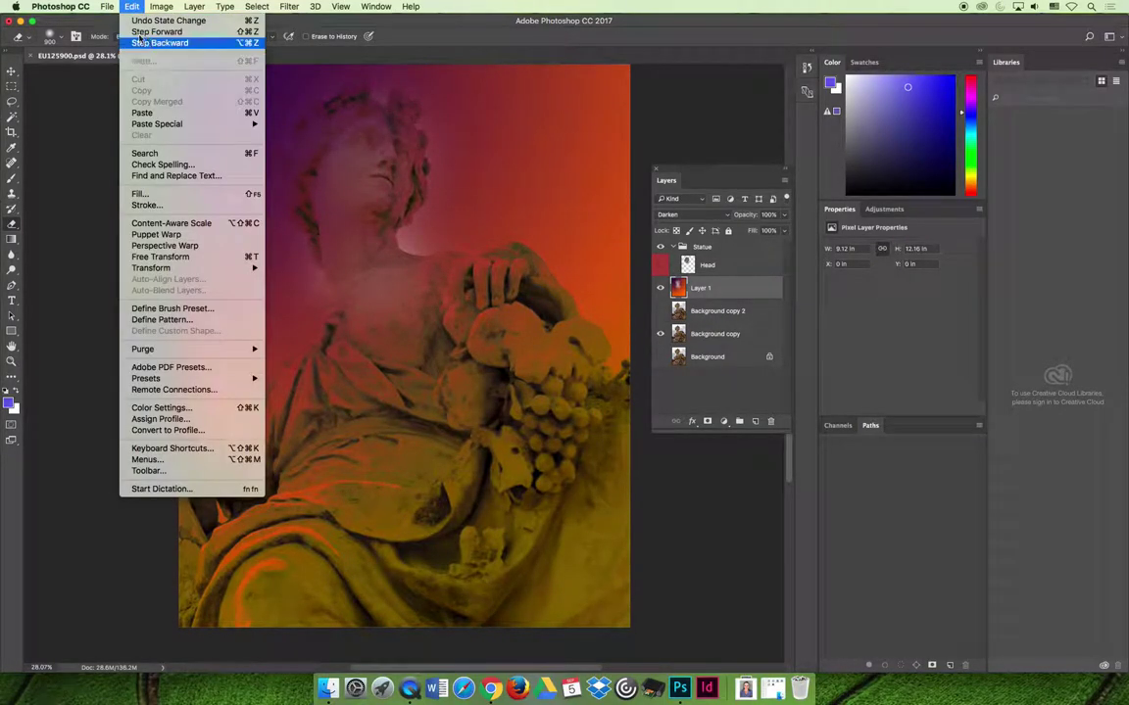
{"action": "left_click", "coordinate": [147, 43]}
{"action": "left_click", "coordinate": [133, 6]}
{"action": "left_click", "coordinate": [142, 43]}
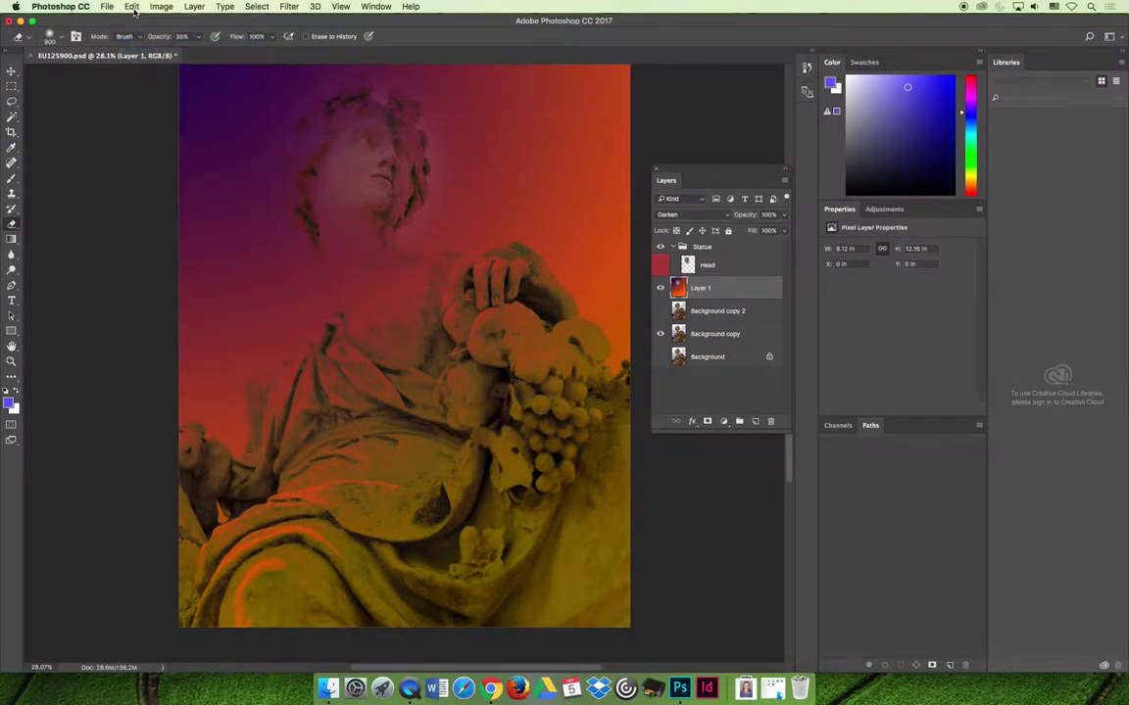
{"action": "left_click", "coordinate": [132, 6]}
{"action": "left_click", "coordinate": [142, 43]}
{"action": "left_click", "coordinate": [132, 5]}
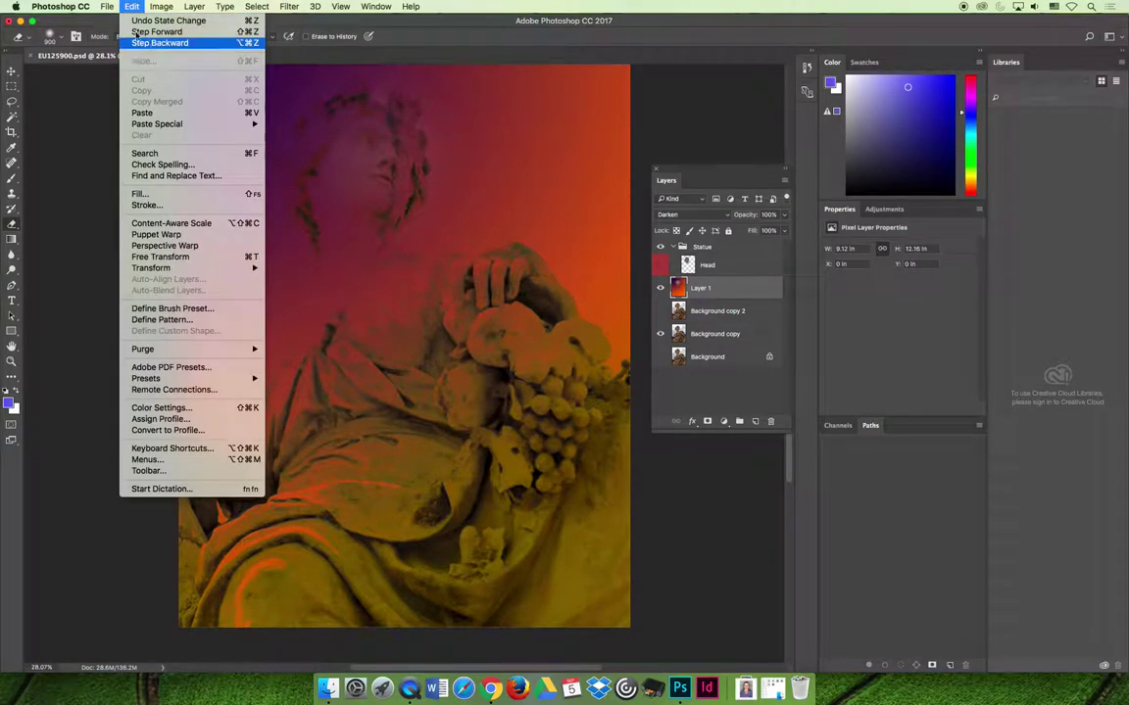
{"action": "left_click", "coordinate": [142, 43]}
{"action": "left_click", "coordinate": [130, 6]}
{"action": "left_click", "coordinate": [136, 44]}
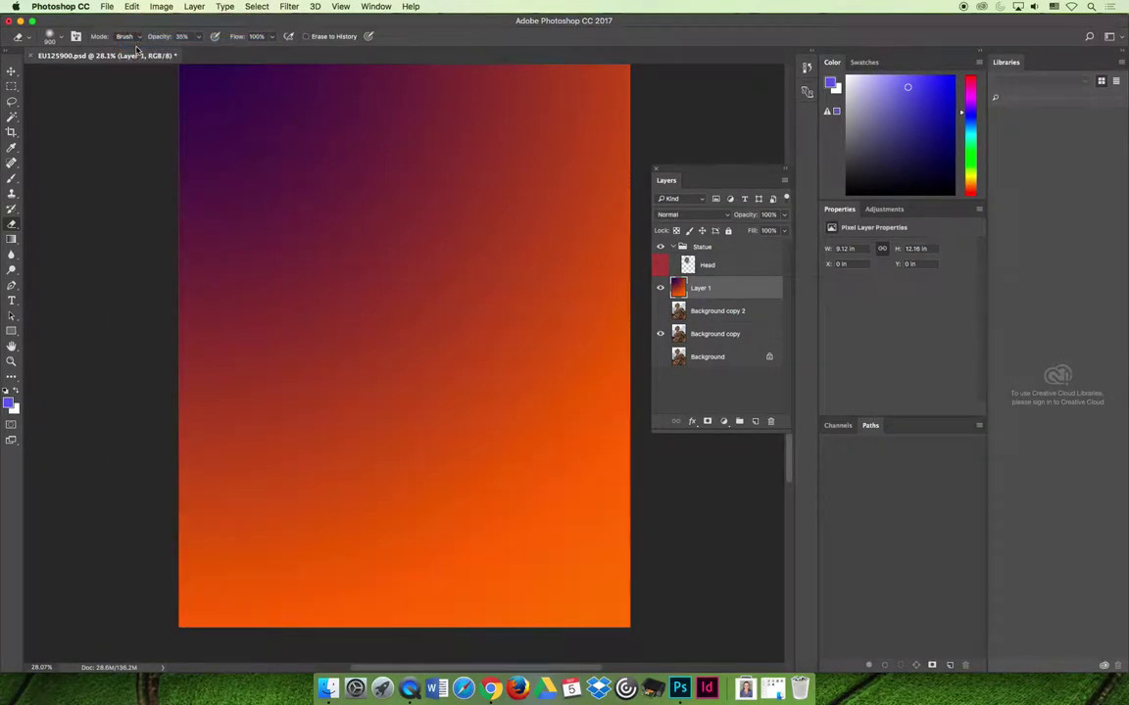
{"action": "left_click", "coordinate": [723, 217]}
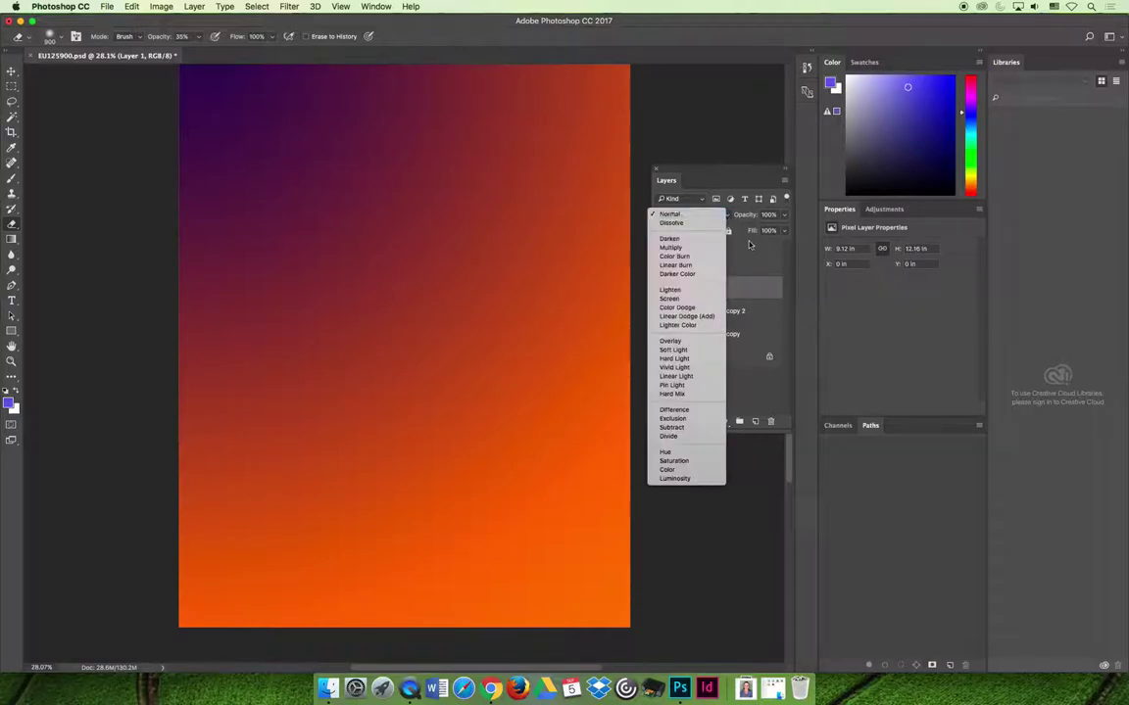
- Try Lighten on Layer 1, then return it to Normal blending
{"action": "left_click", "coordinate": [702, 291]}
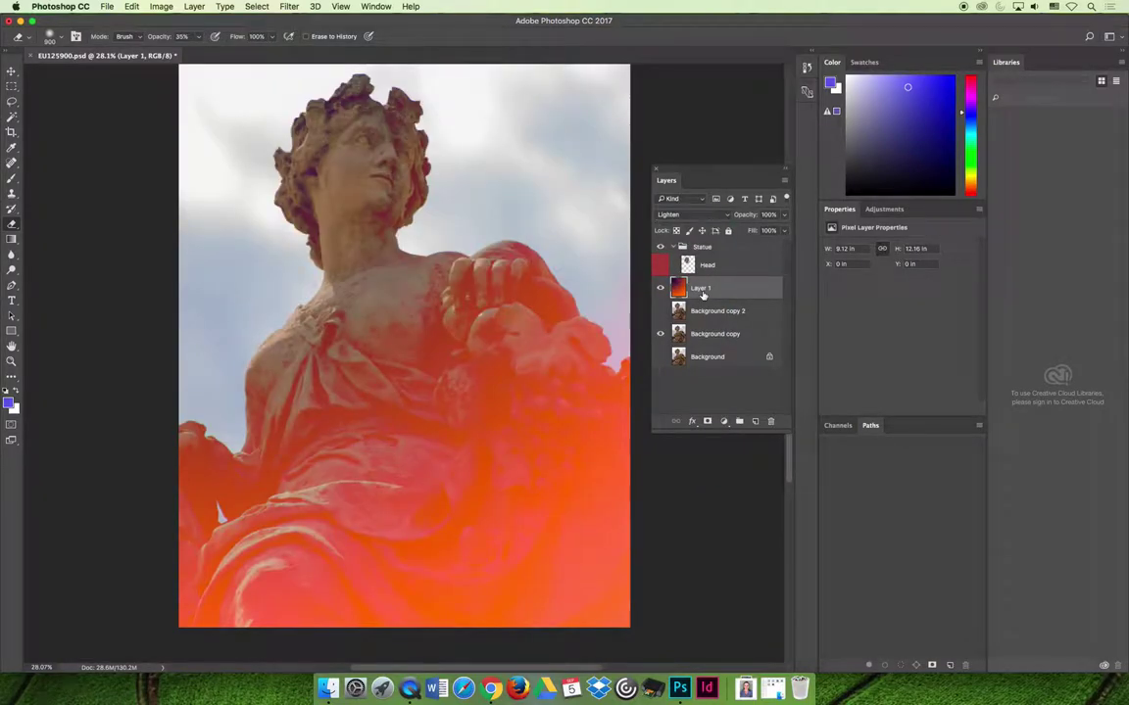
{"action": "left_click", "coordinate": [726, 217]}
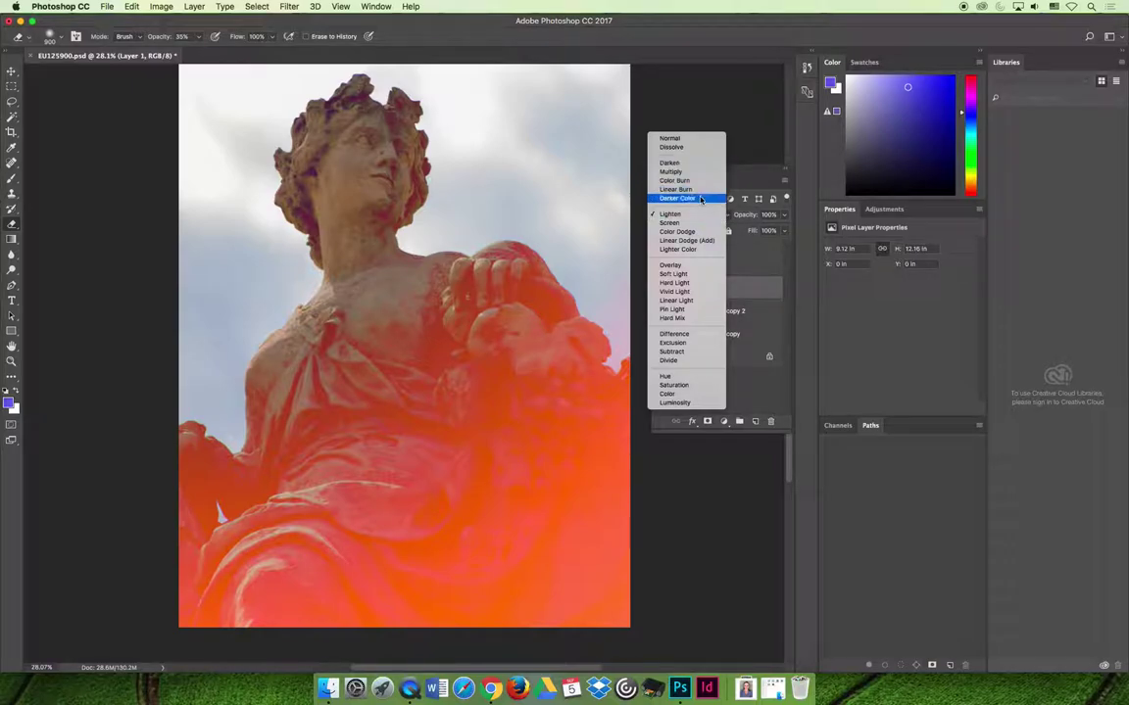
{"action": "left_click", "coordinate": [703, 140]}
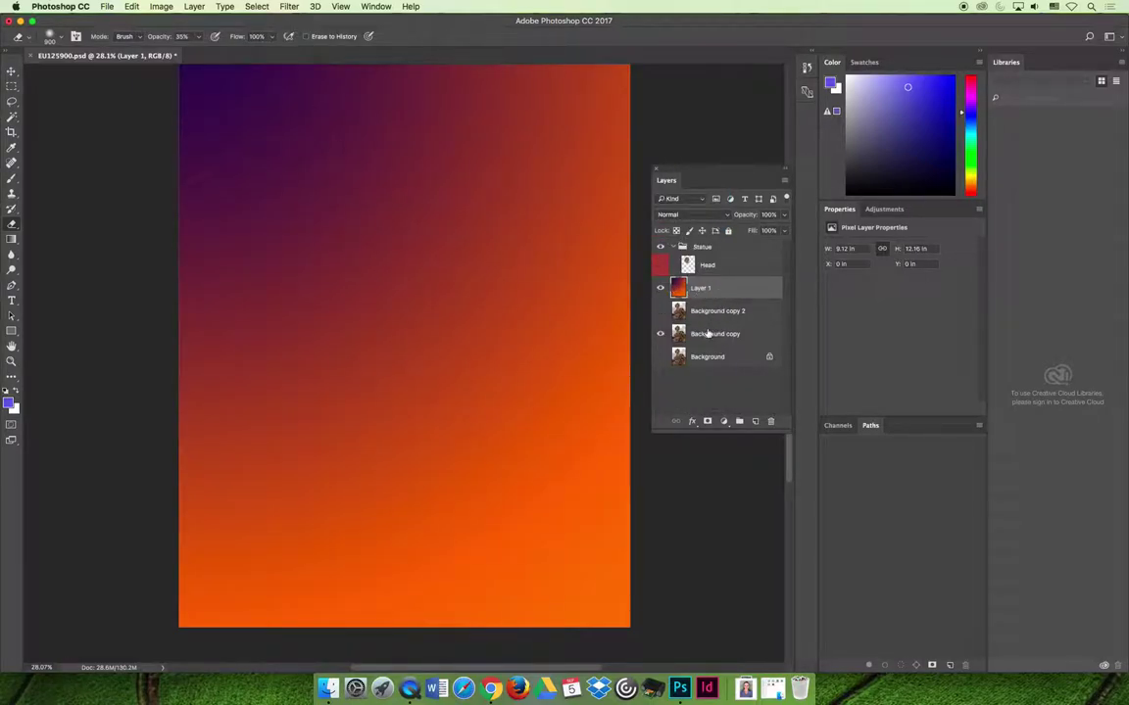
- Move Background copy beneath Layer 1, shrink the eraser, and hide Layer 1's gradient
{"action": "left_click_drag", "start_coordinate": [707, 334], "coordinate": [709, 302]}
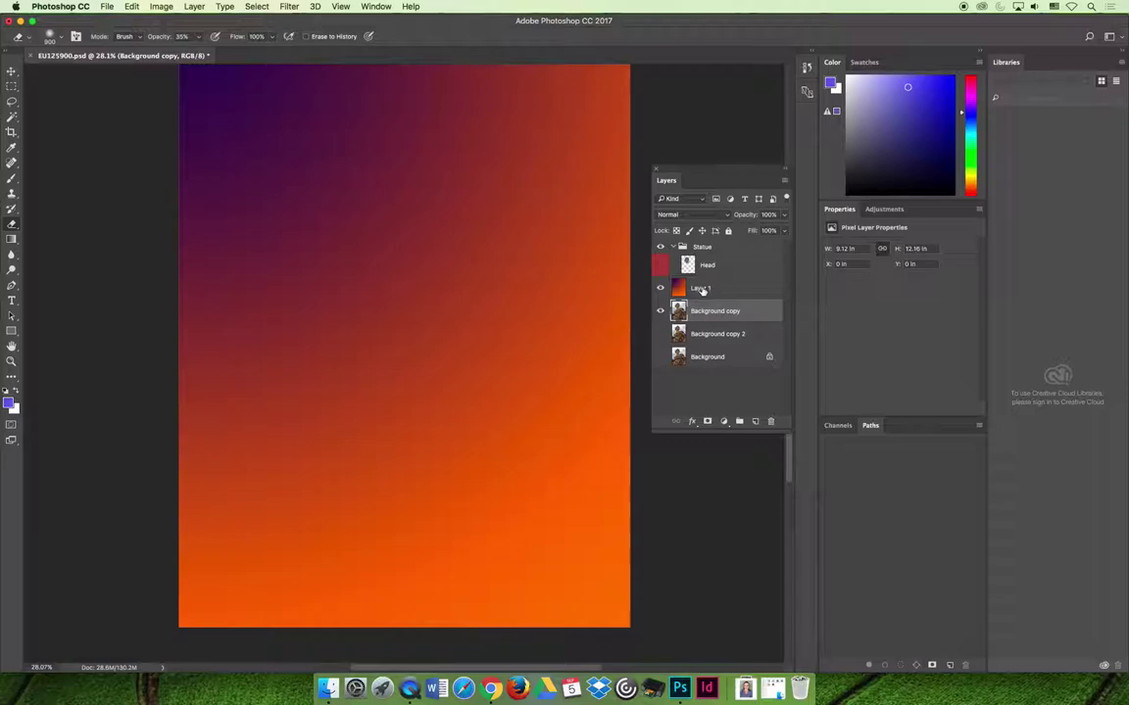
{"action": "left_click", "coordinate": [319, 120]}
{"action": "left_click", "coordinate": [660, 289]}
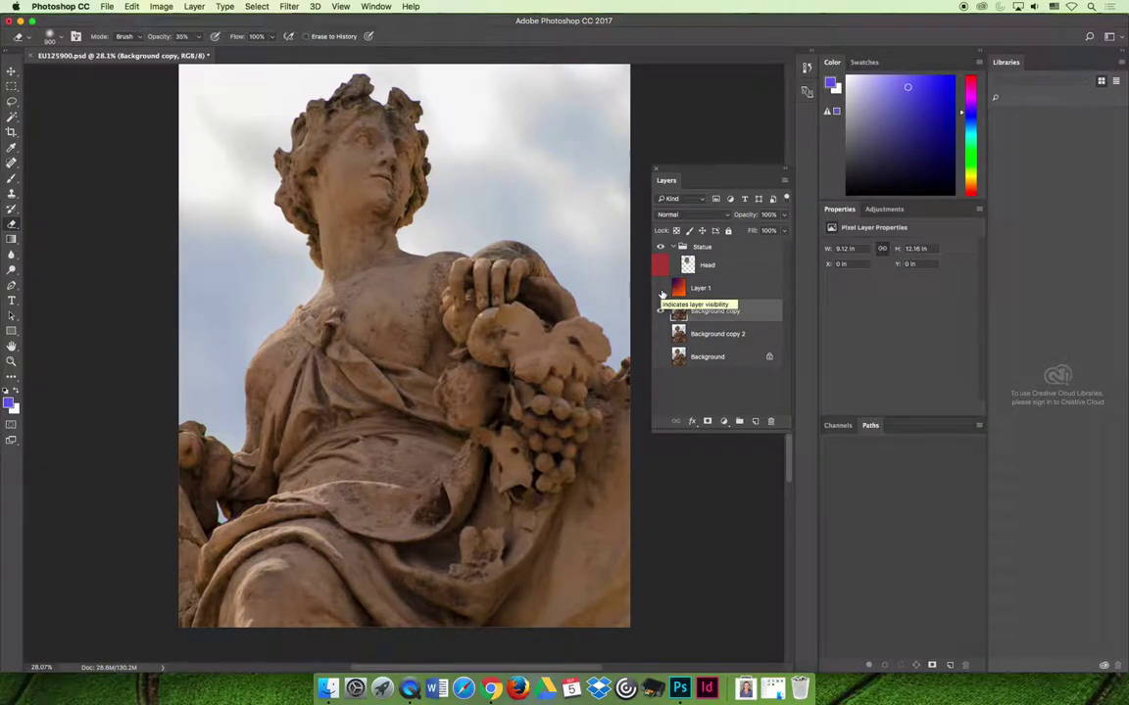
{"action": "left_click", "coordinate": [660, 289]}
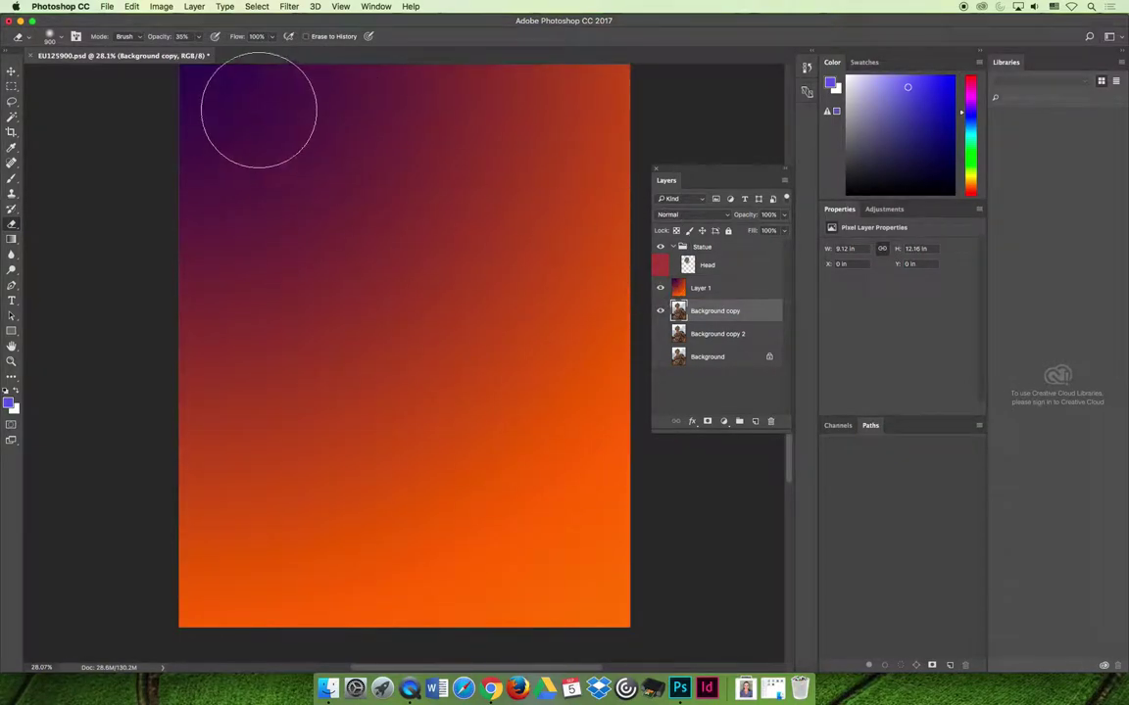
{"action": "key", "text": "bracketleft"}
{"action": "key", "text": "bracketleft"}
{"action": "key", "text": "bracketleft"}
{"action": "key", "text": "bracketleft"}
{"action": "key", "text": "bracketleft"}
{"action": "key", "text": "bracketleft"}
{"action": "key", "text": "bracketleft"}
{"action": "key", "text": "bracketleft"}
{"action": "key", "text": "bracketleft"}
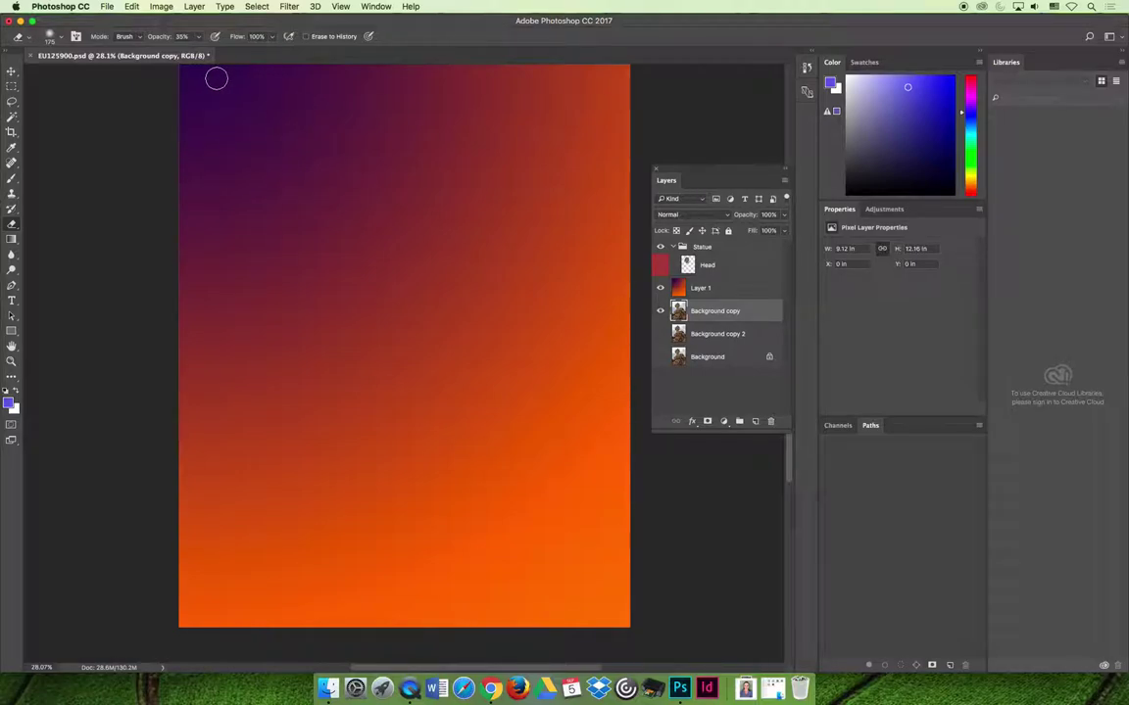
{"action": "left_click", "coordinate": [660, 288]}
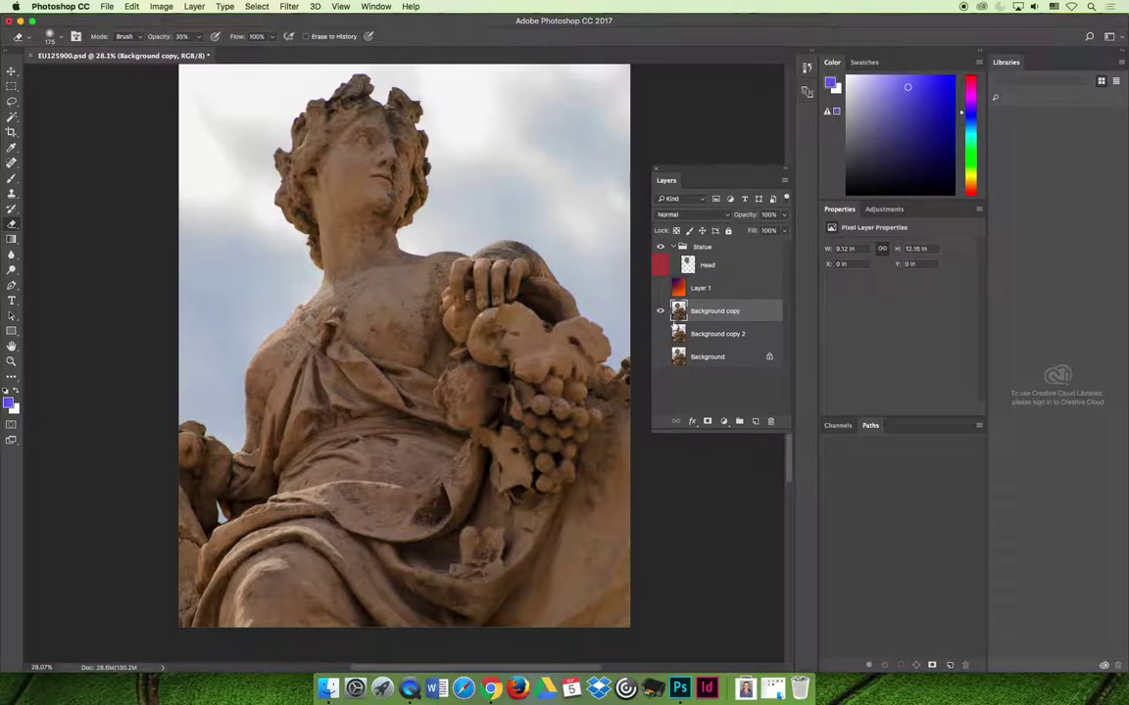
- Show and select Layer 1, try Darker Color, then settle on Lighter Color blending
{"action": "left_click", "coordinate": [659, 288]}
{"action": "left_click", "coordinate": [733, 290]}
{"action": "left_click", "coordinate": [713, 214]}
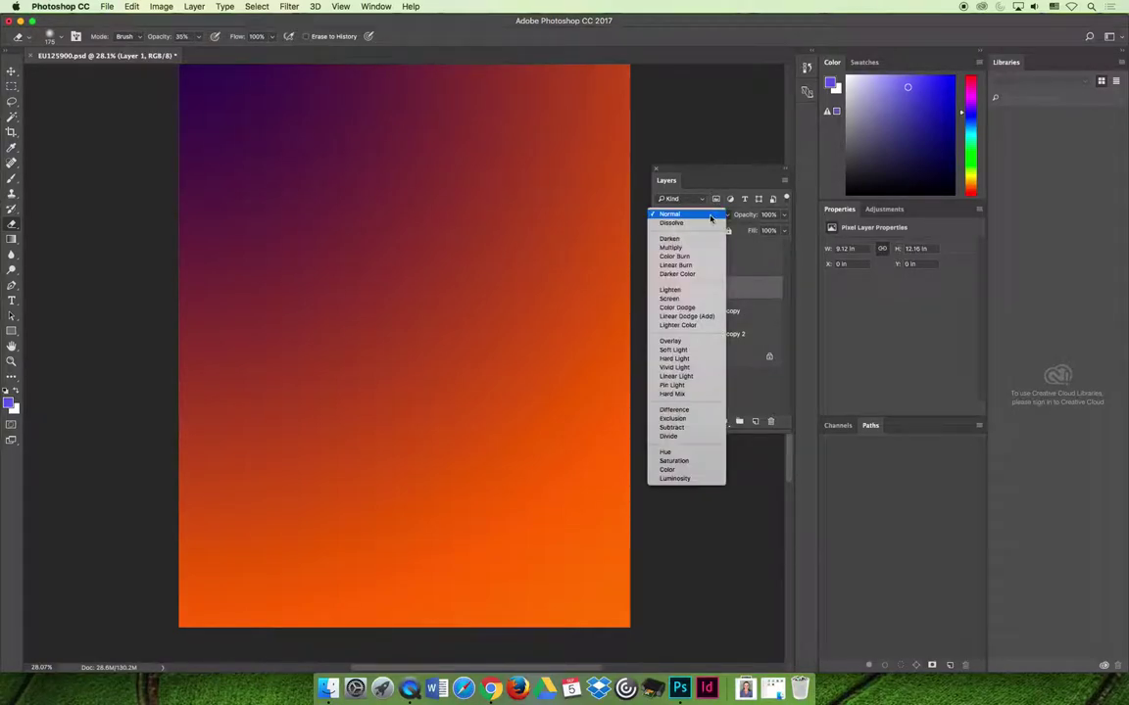
{"action": "left_click", "coordinate": [708, 275]}
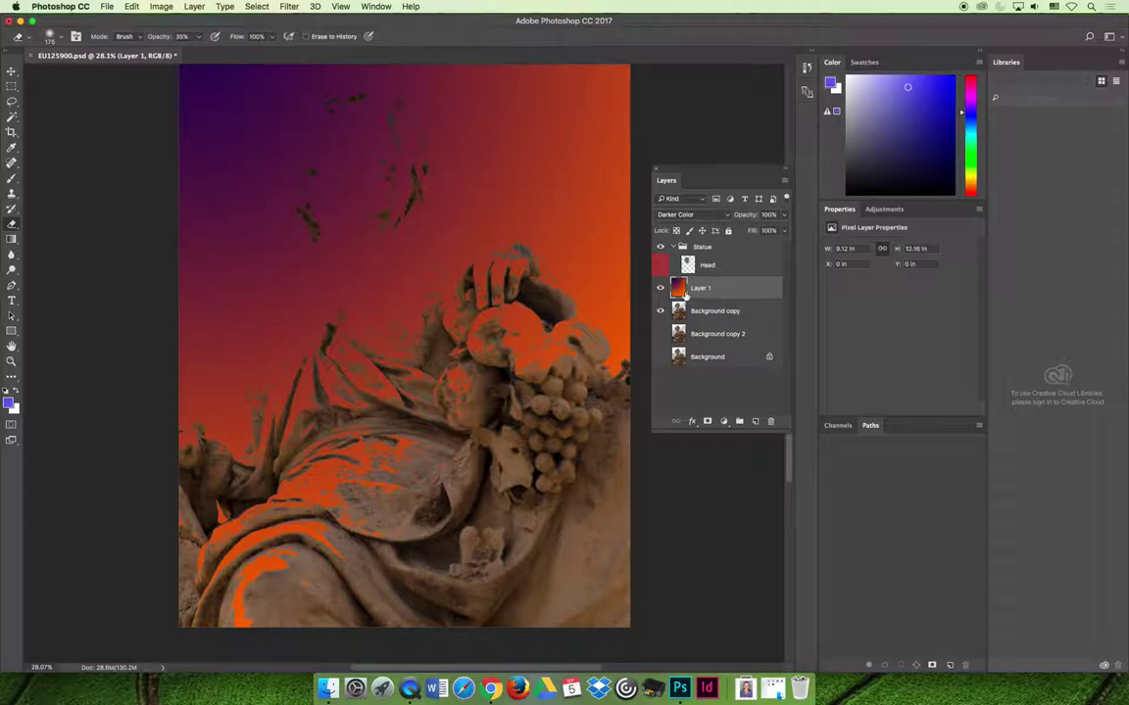
{"action": "left_click", "coordinate": [695, 215]}
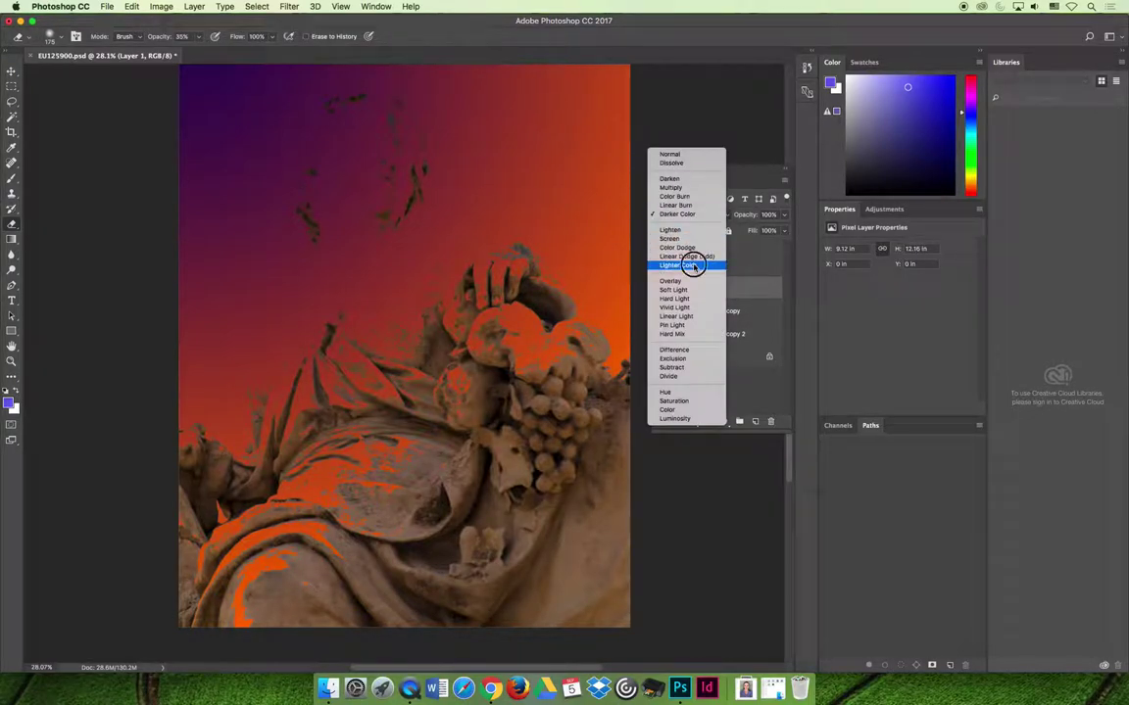
{"action": "left_click", "coordinate": [696, 263]}
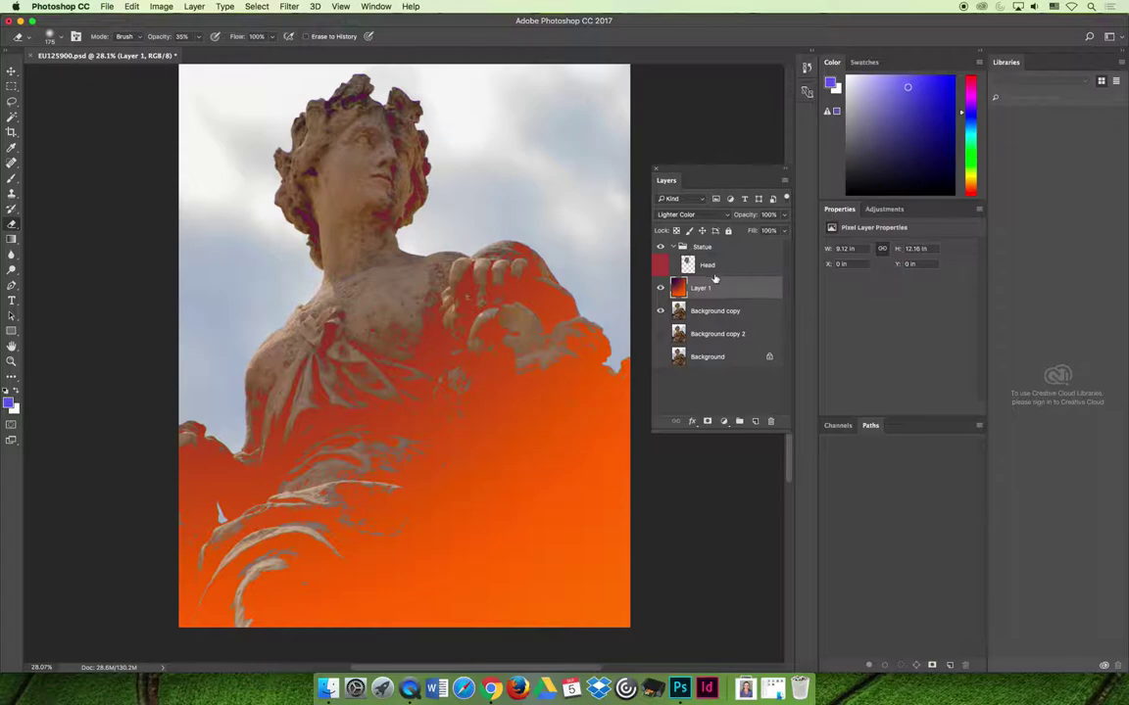
- Switch Layer 1's blend mode to Overlay and drag its opacity down toward 80%
{"action": "left_click", "coordinate": [689, 214]}
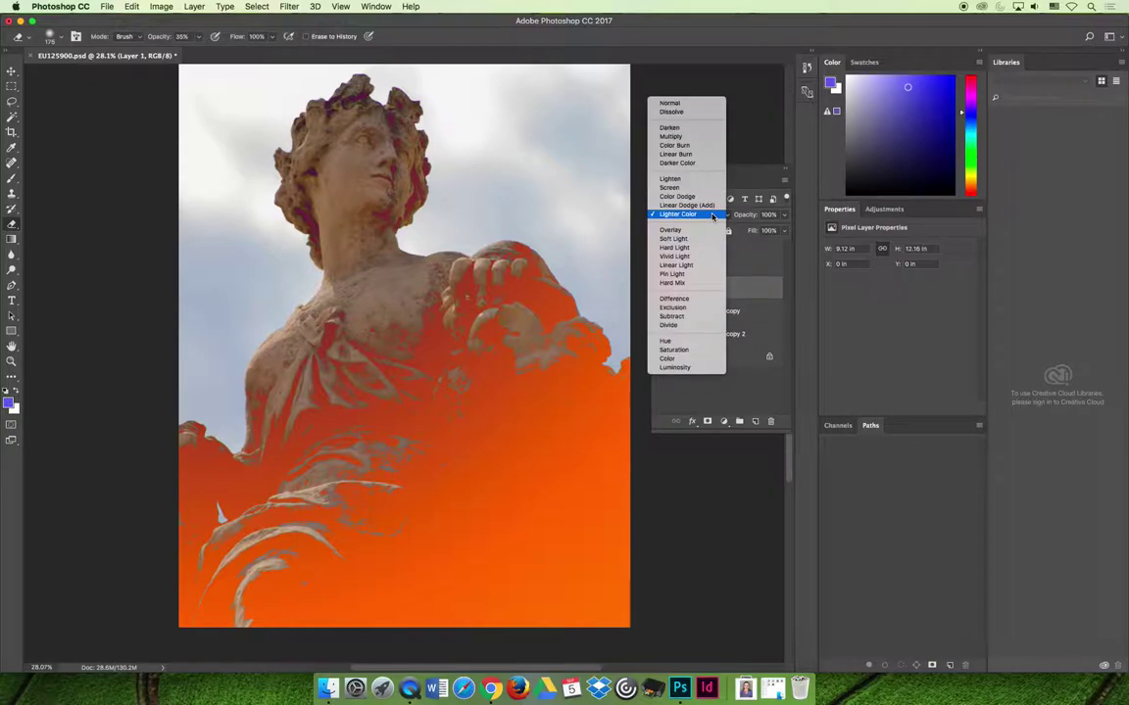
{"action": "left_click", "coordinate": [705, 231]}
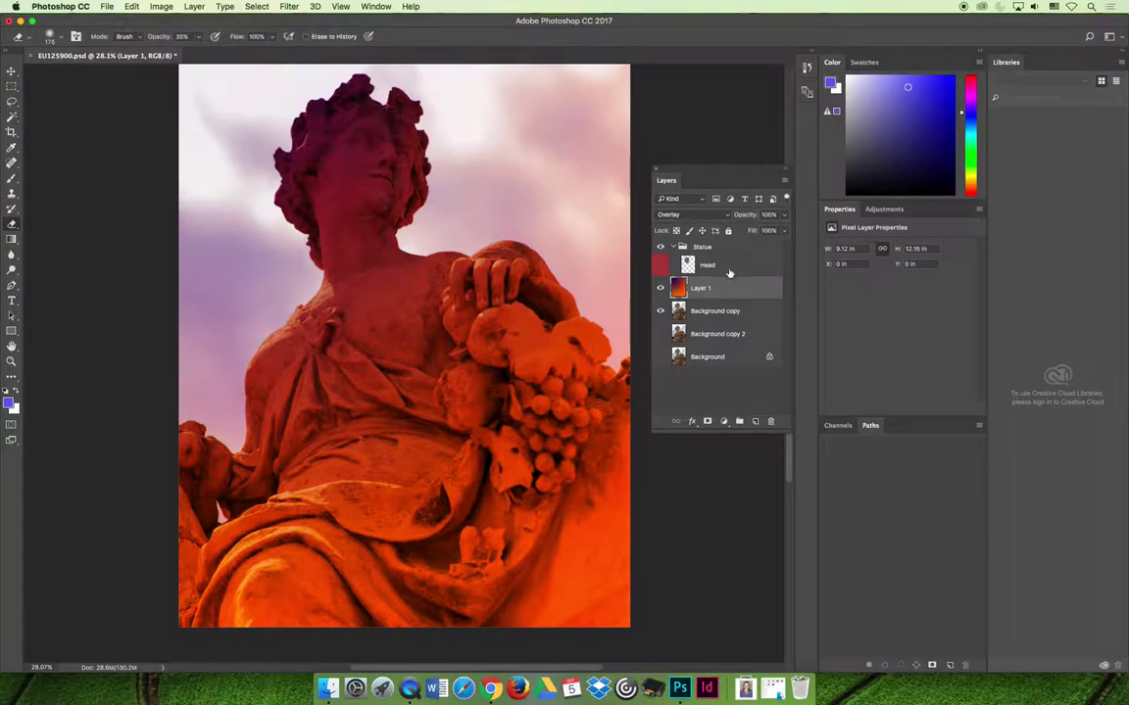
{"action": "left_click", "coordinate": [784, 215]}
{"action": "left_click_drag", "start_coordinate": [786, 231], "coordinate": [809, 234]}
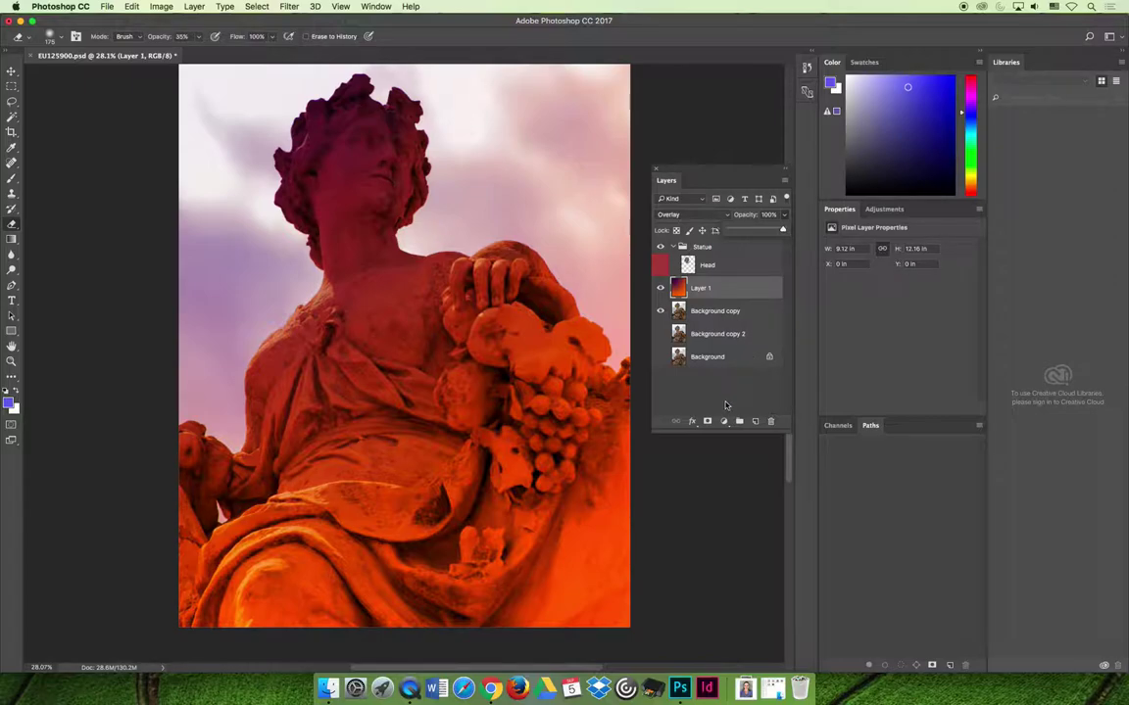
- Open the Creative Commons search site in a new browser tab
{"action": "left_click", "coordinate": [490, 689]}
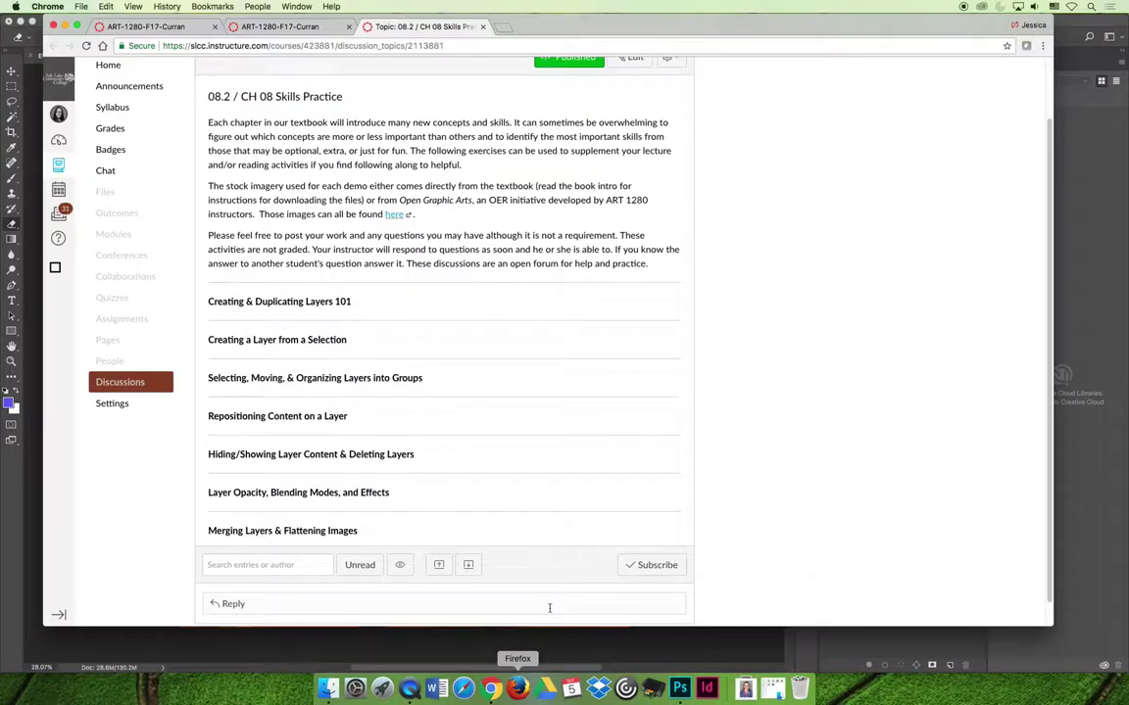
{"action": "left_click", "coordinate": [507, 29]}
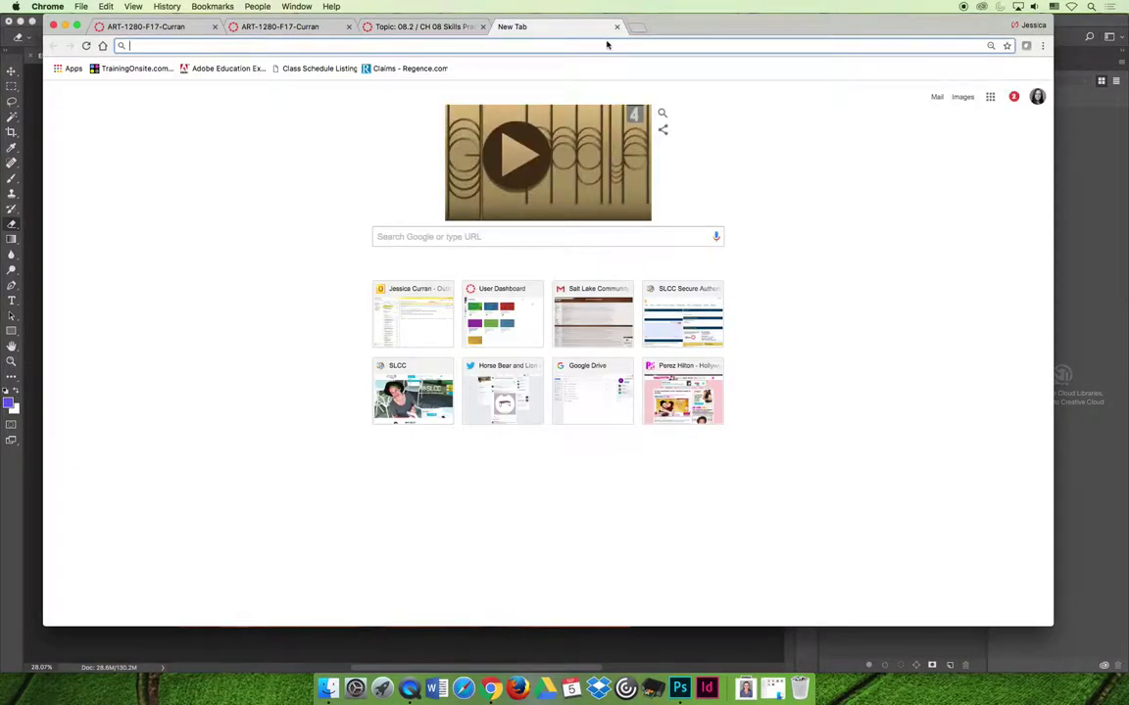
{"action": "type", "text": "search.creativecommons.org"}
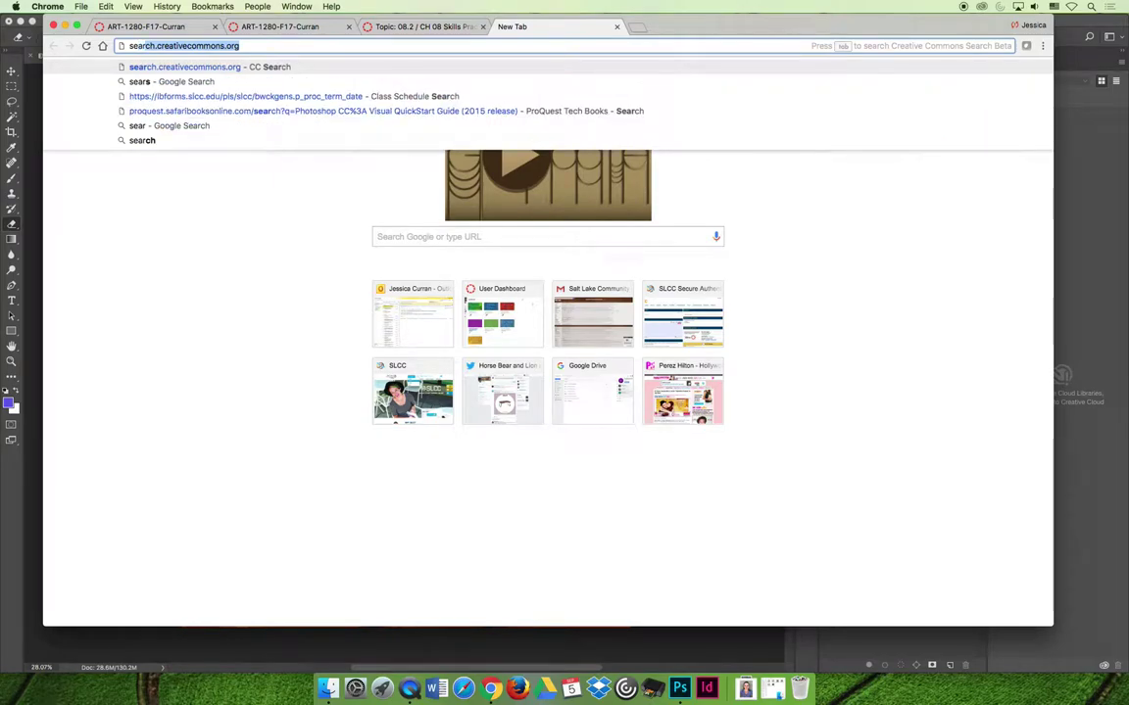
{"action": "key", "text": "Return"}
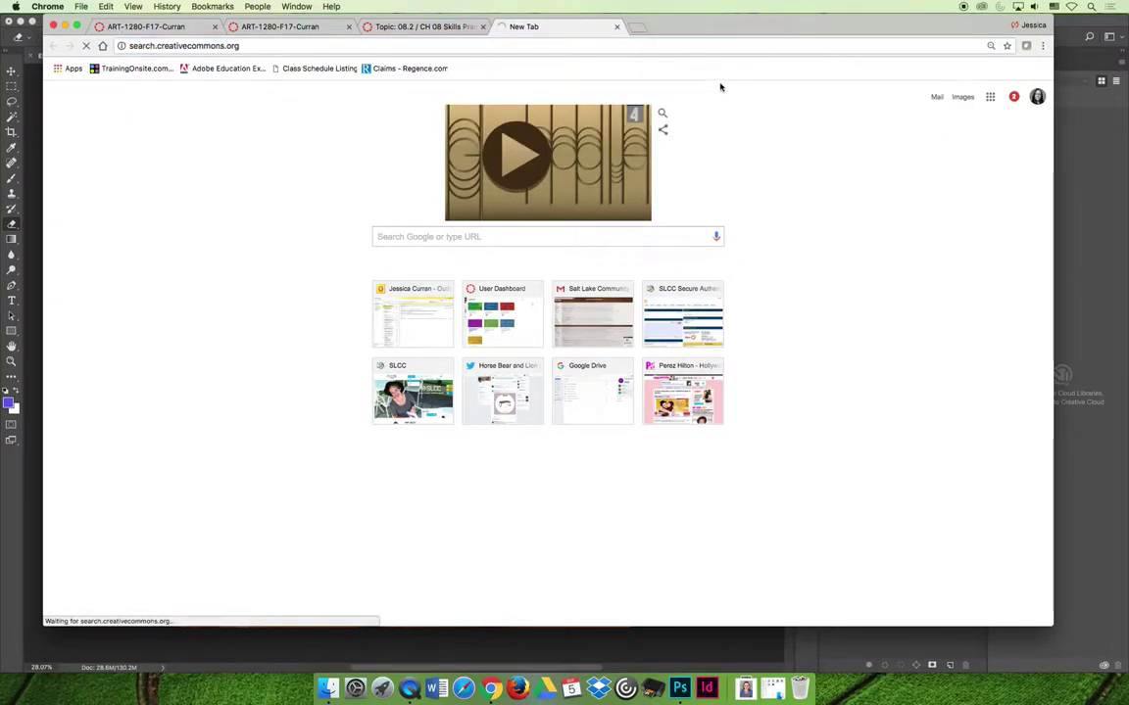
- Search the image search field for 'beach'
{"action": "left_click", "coordinate": [585, 160]}
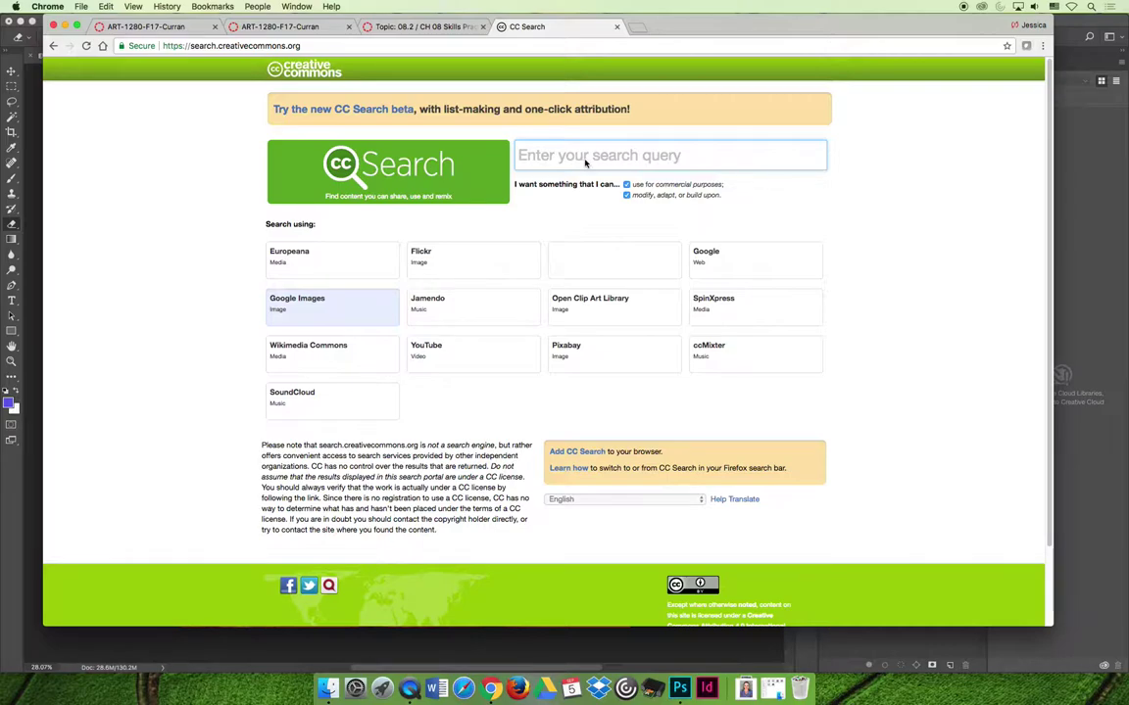
{"action": "type", "text": "beach"}
{"action": "key", "text": "Return"}
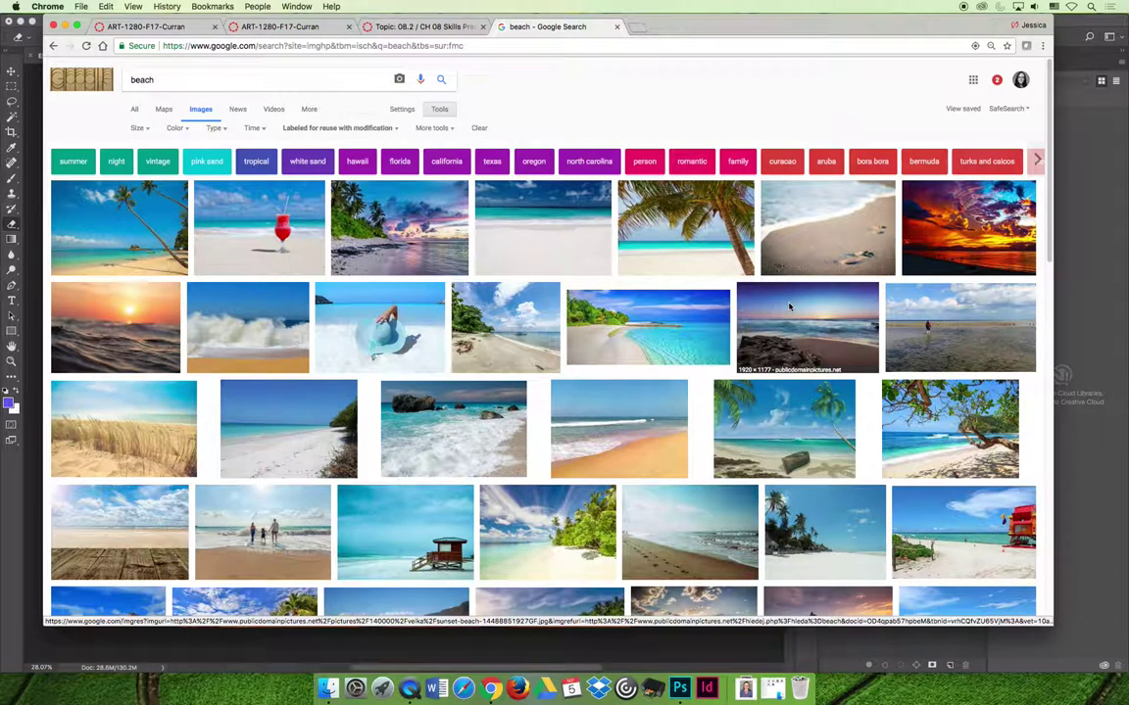
- Open a beach image result, then minimize Chrome and Photoshop to reach the desktop
{"action": "left_click", "coordinate": [747, 414]}
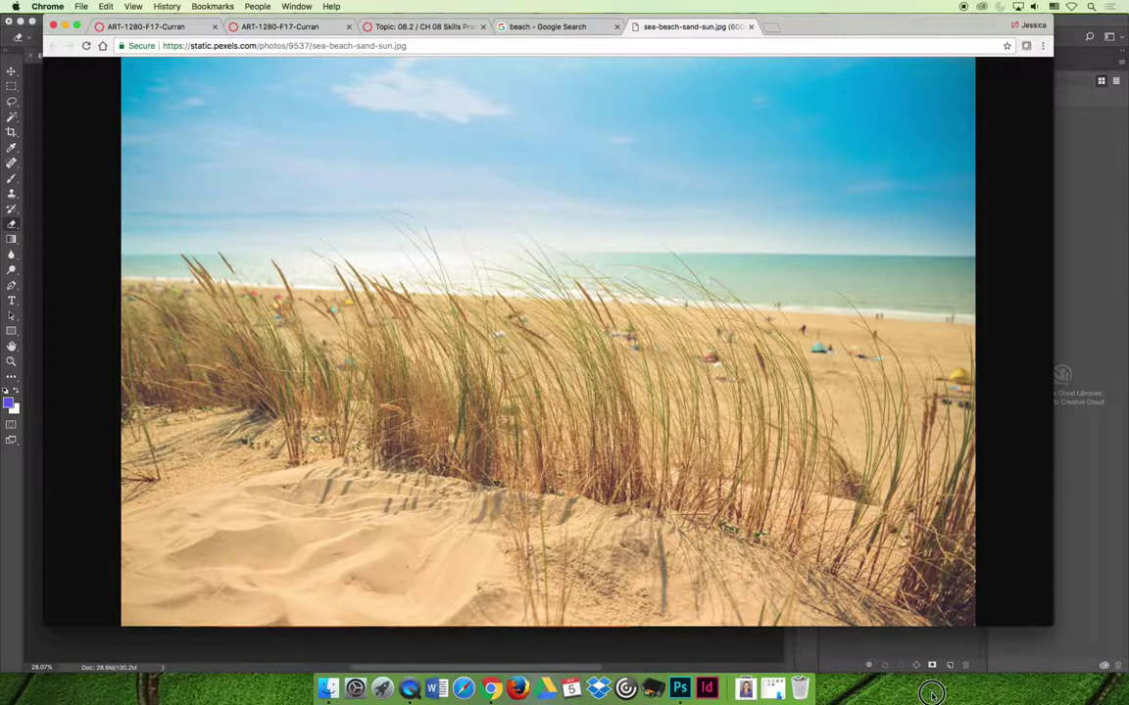
{"action": "left_click", "coordinate": [64, 25]}
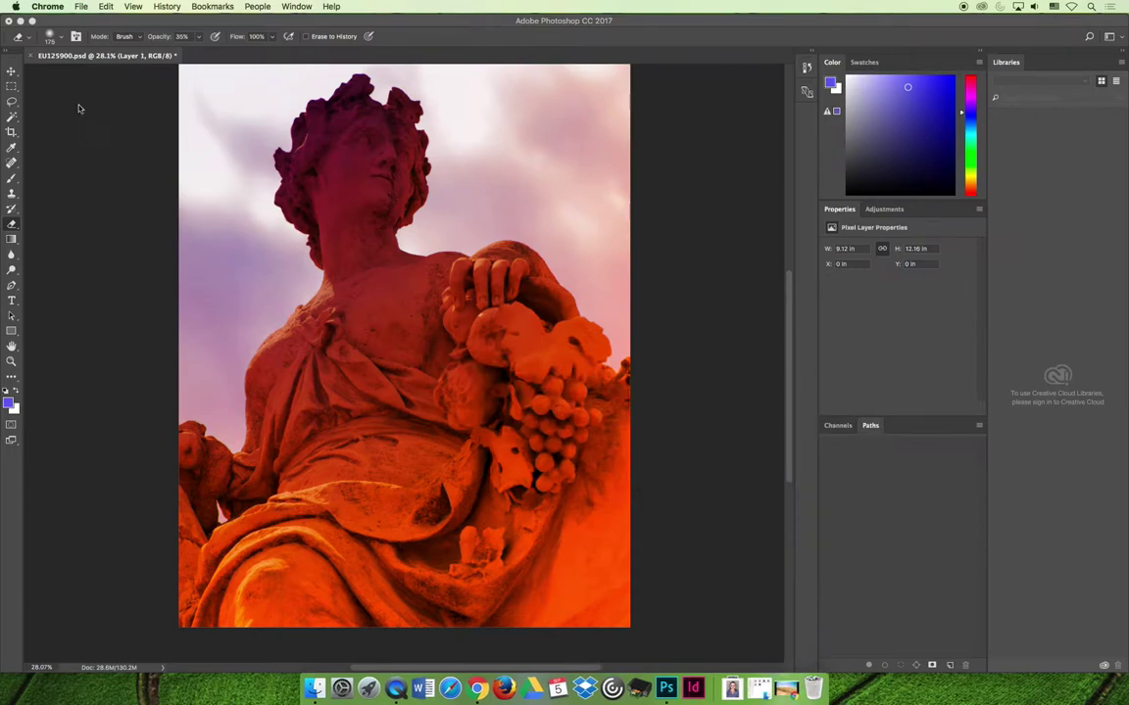
{"action": "left_click", "coordinate": [21, 21]}
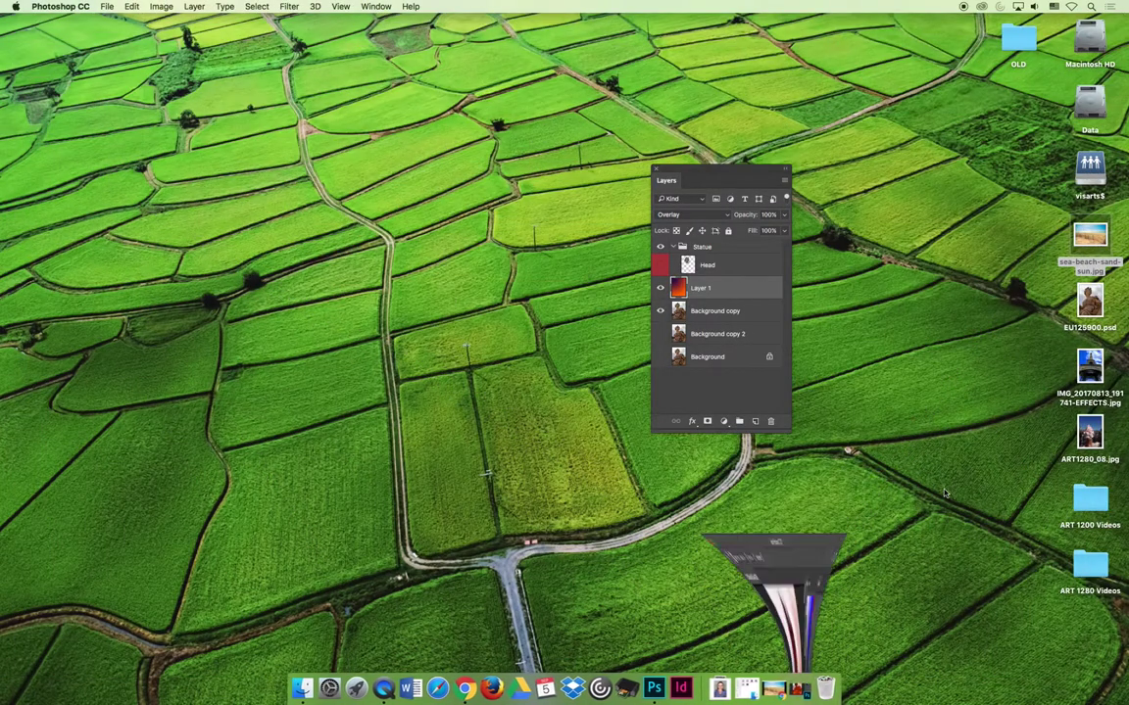
- Open sea-beach-sand-sun.jpg from the desktop with Adobe Photoshop CC 2017
{"action": "left_click", "coordinate": [979, 229]}
{"action": "right_click", "coordinate": [1085, 253]}
{"action": "mouse_move", "coordinate": [941, 259]}
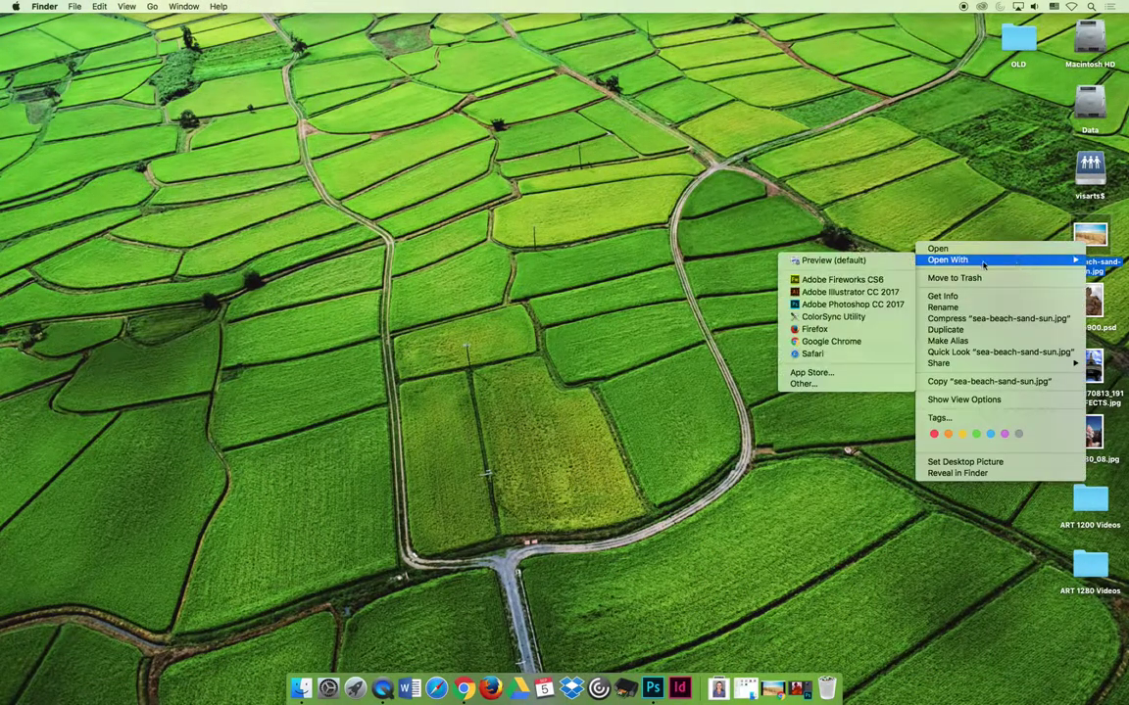
{"action": "left_click", "coordinate": [844, 303]}
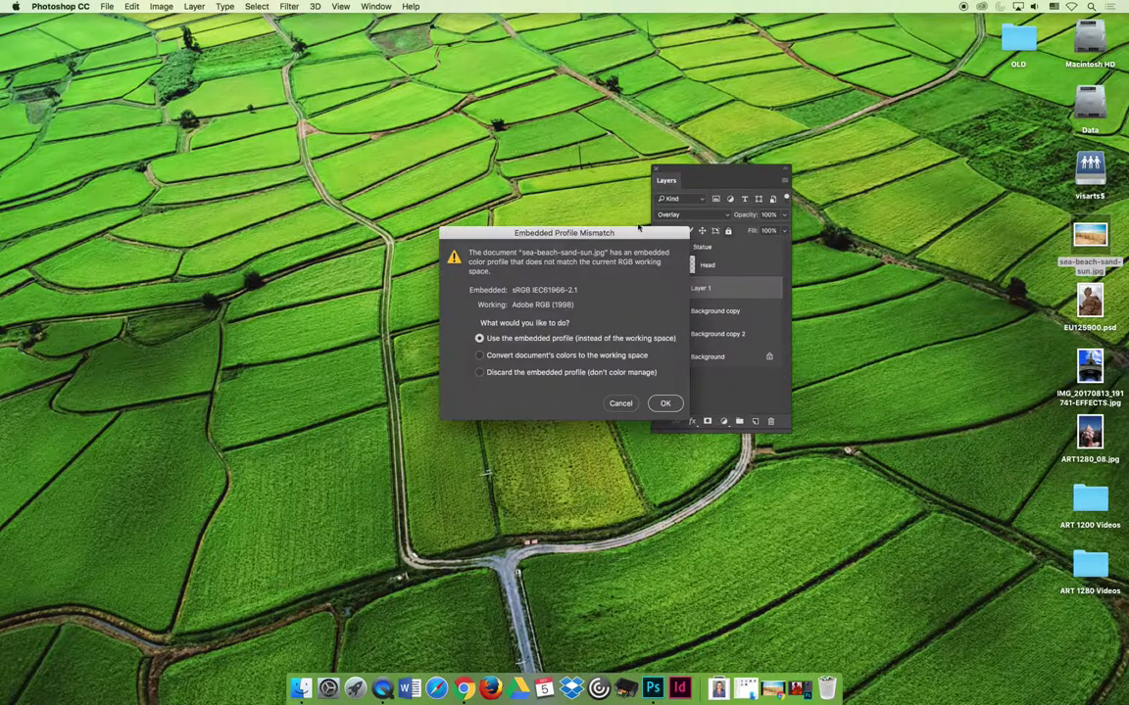
- Keep the embedded colour profile, reposition the Layers panel, and add two empty layers
{"action": "left_click", "coordinate": [665, 404]}
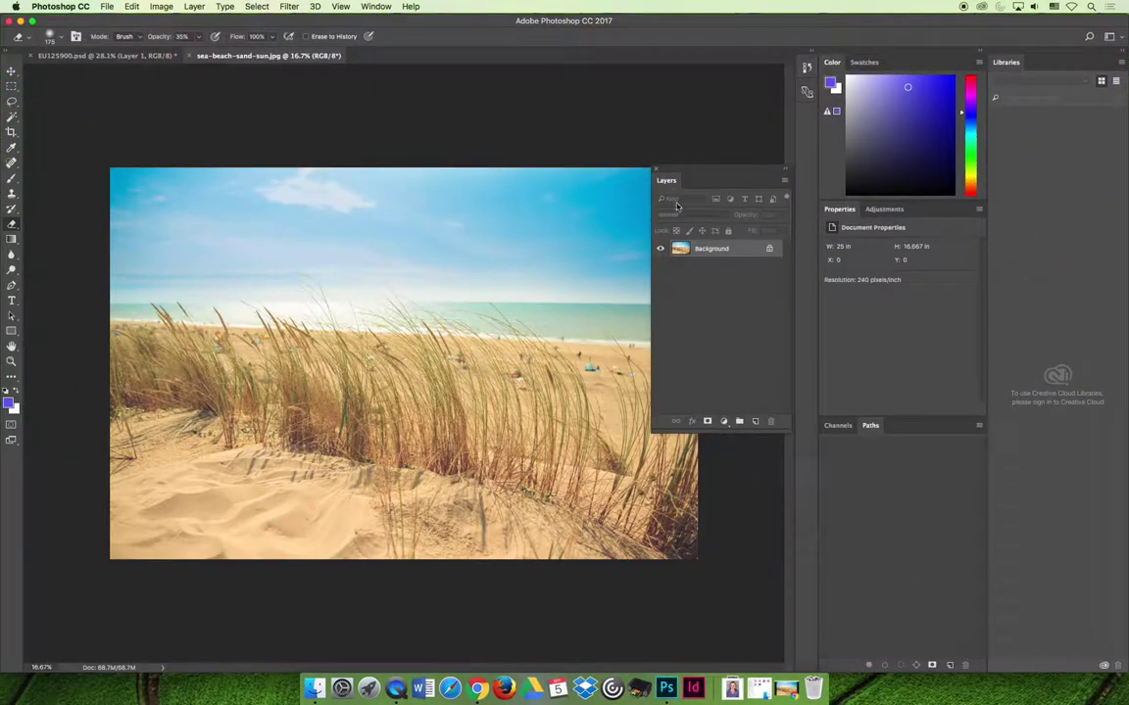
{"action": "left_click_drag", "start_coordinate": [682, 172], "coordinate": [754, 193]}
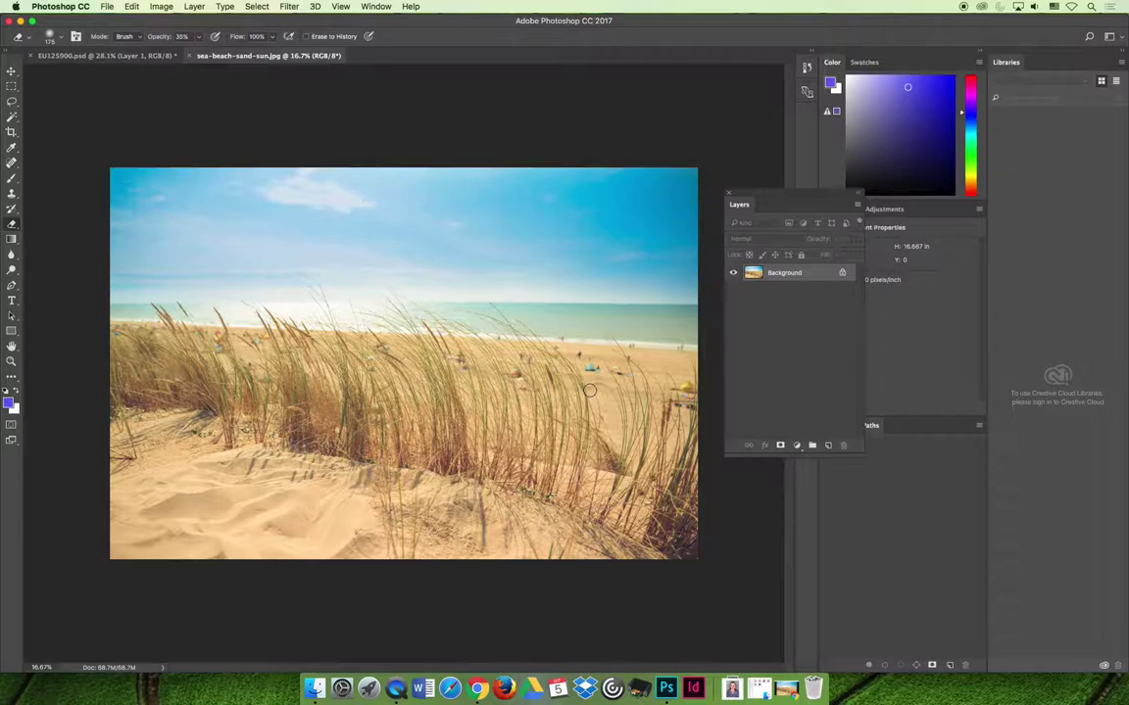
{"action": "left_click", "coordinate": [828, 446]}
{"action": "left_click", "coordinate": [828, 446]}
- Rename the new layers Foreground and Background
{"action": "double_click", "coordinate": [777, 290]}
{"action": "type", "text": "loreground"}
{"action": "key", "text": "Tab"}
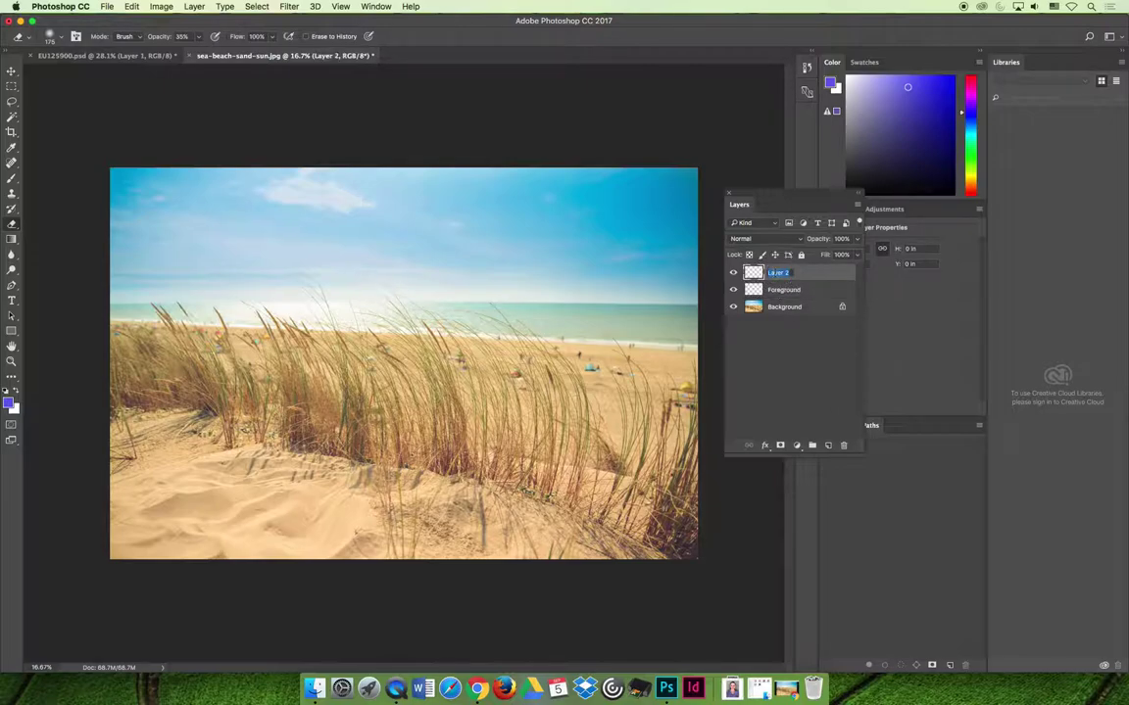
{"action": "type", "text": "Background"}
{"action": "key", "text": "Return"}
- Marquee-select the sky above the horizon and fill it with a purple-to-orange gradient
{"action": "left_click", "coordinate": [12, 86]}
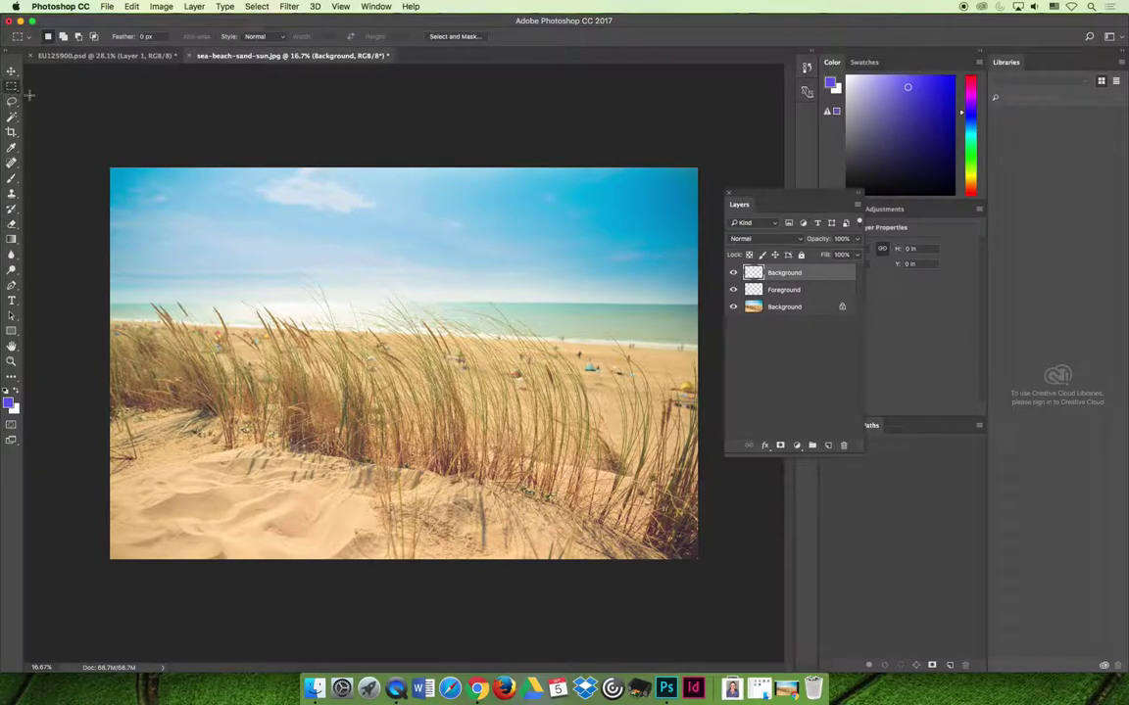
{"action": "left_click_drag", "start_coordinate": [110, 168], "coordinate": [709, 305]}
{"action": "left_click", "coordinate": [12, 239]}
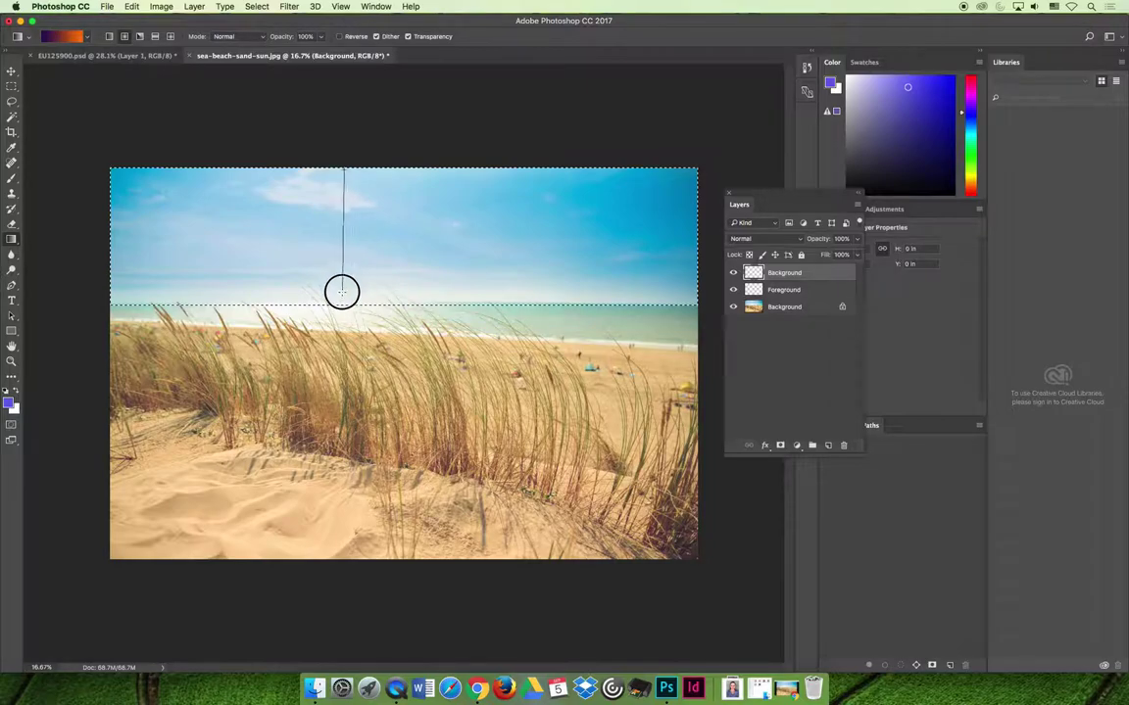
{"action": "left_click_drag", "start_coordinate": [341, 305], "coordinate": [341, 306]}
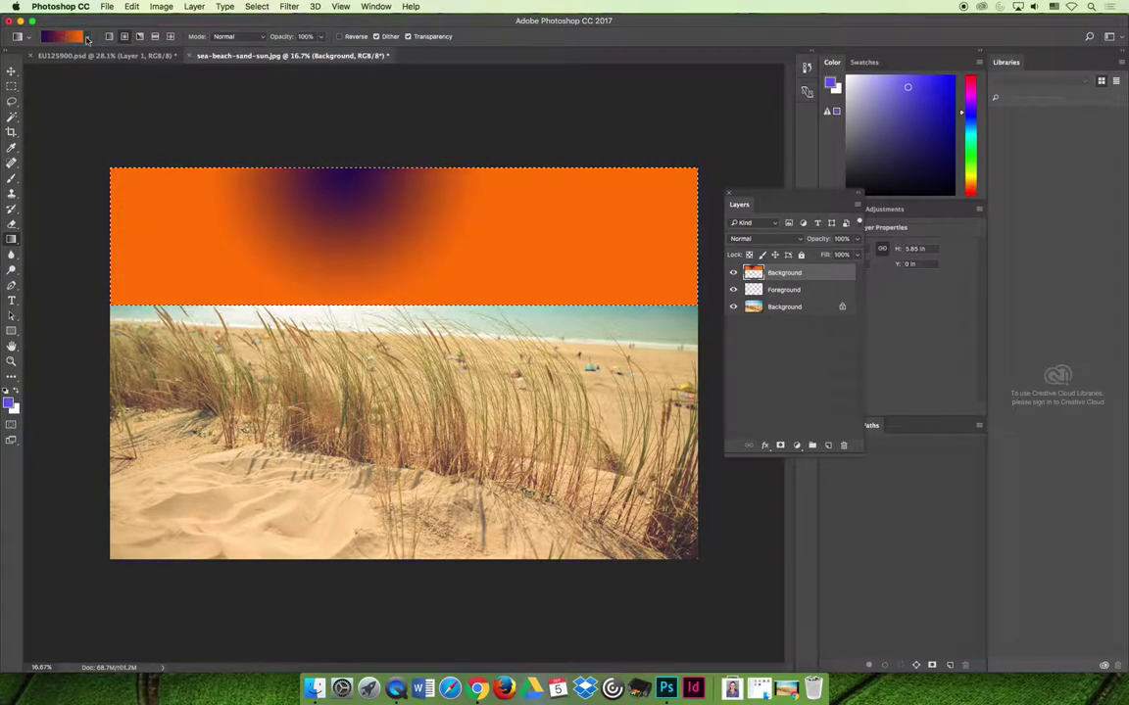
{"action": "left_click", "coordinate": [86, 36]}
{"action": "left_click", "coordinate": [87, 36]}
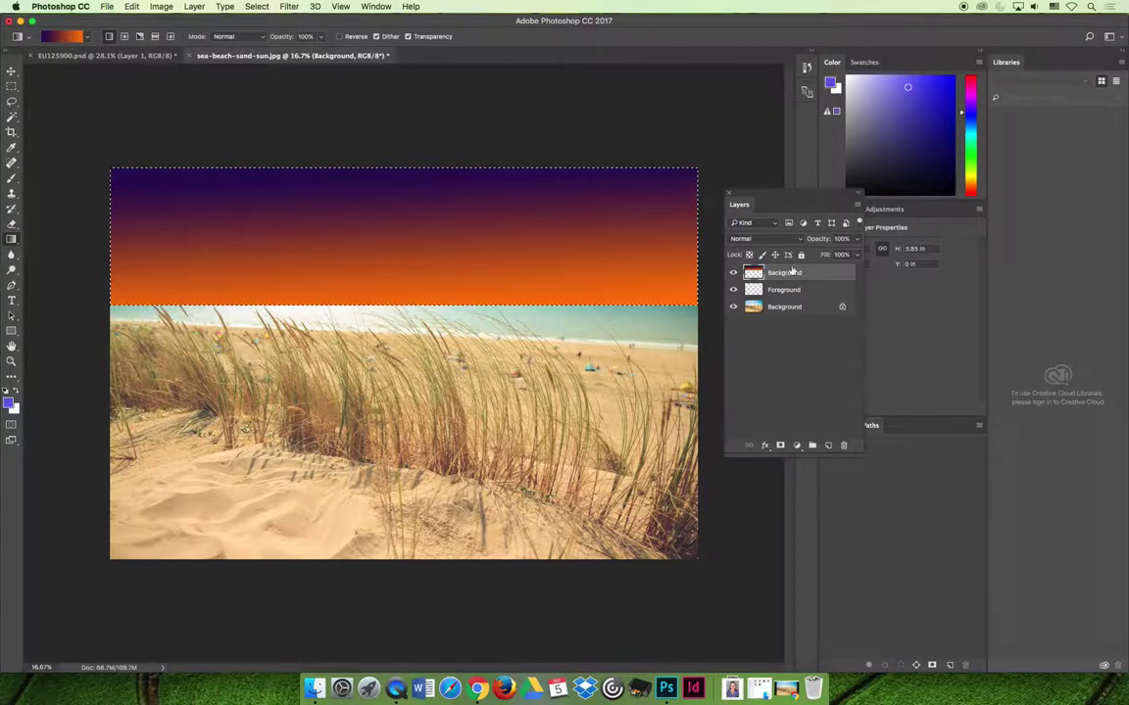
- Deselect, set the sky gradient to Overlay, and toggle its visibility to compare
{"action": "key", "text": "super+d"}
{"action": "left_click", "coordinate": [779, 239]}
{"action": "left_click", "coordinate": [779, 365]}
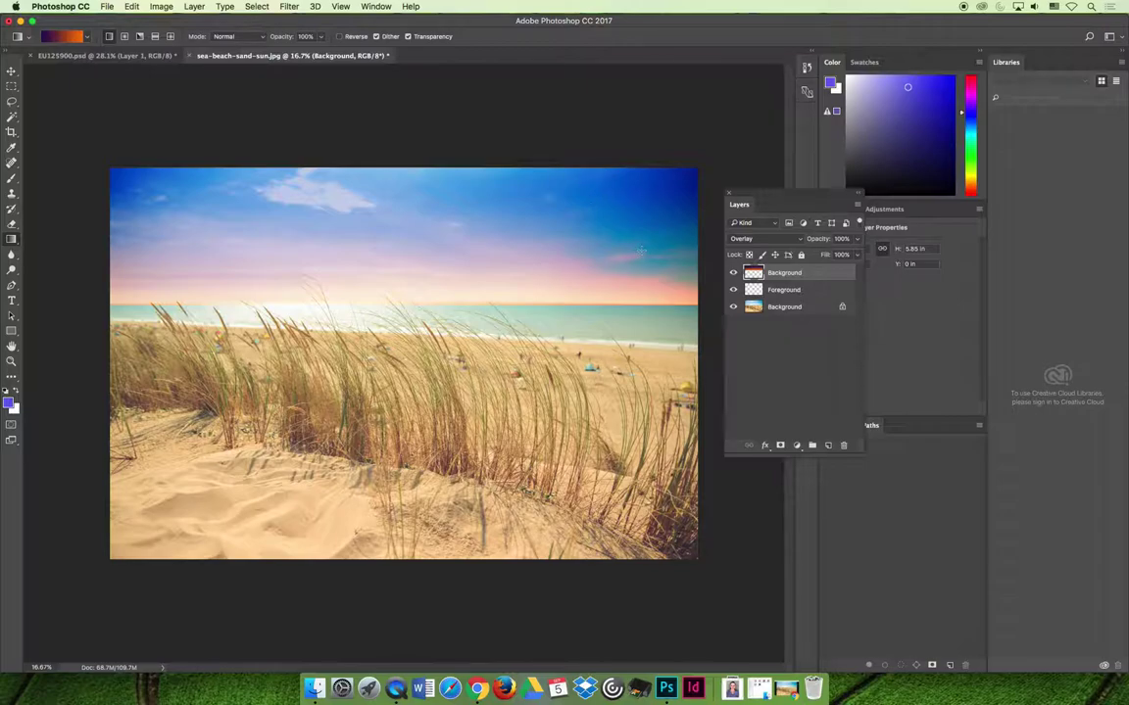
{"action": "left_click", "coordinate": [733, 274]}
{"action": "left_click", "coordinate": [733, 273]}
{"action": "left_click", "coordinate": [733, 273]}
{"action": "left_click", "coordinate": [733, 273]}
- Try Hard Light, Hue and Color blend modes on the sky gradient
{"action": "left_click", "coordinate": [754, 239]}
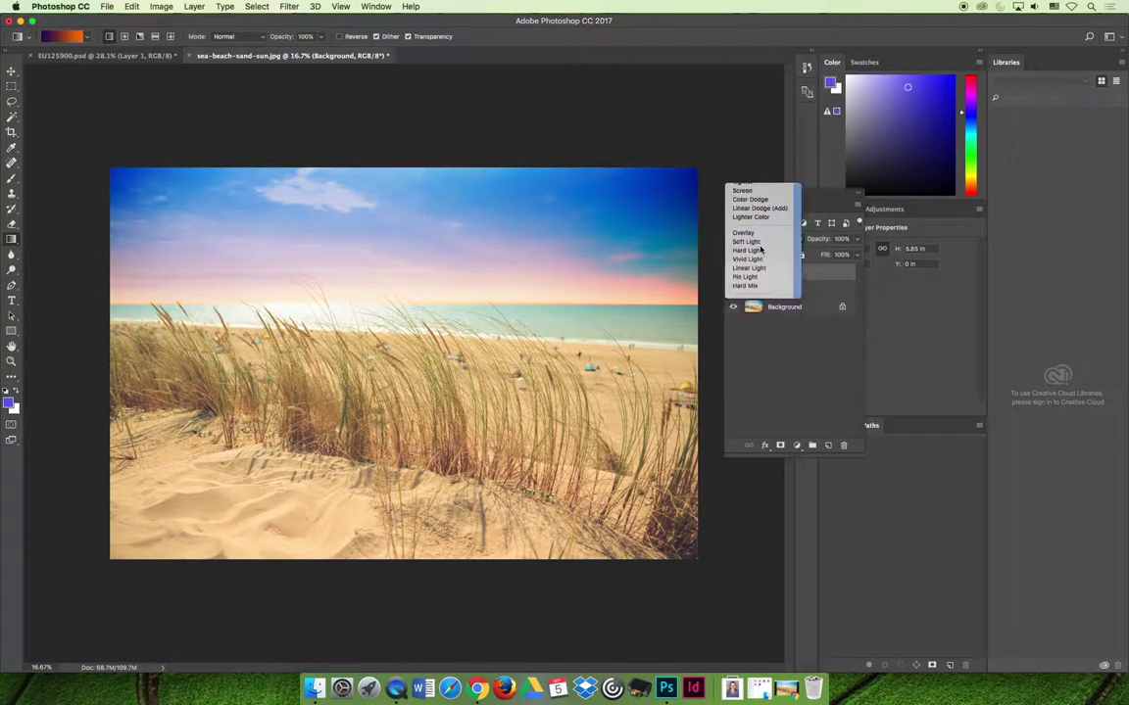
{"action": "left_click", "coordinate": [761, 250]}
{"action": "left_click", "coordinate": [754, 239]}
{"action": "left_click", "coordinate": [757, 240]}
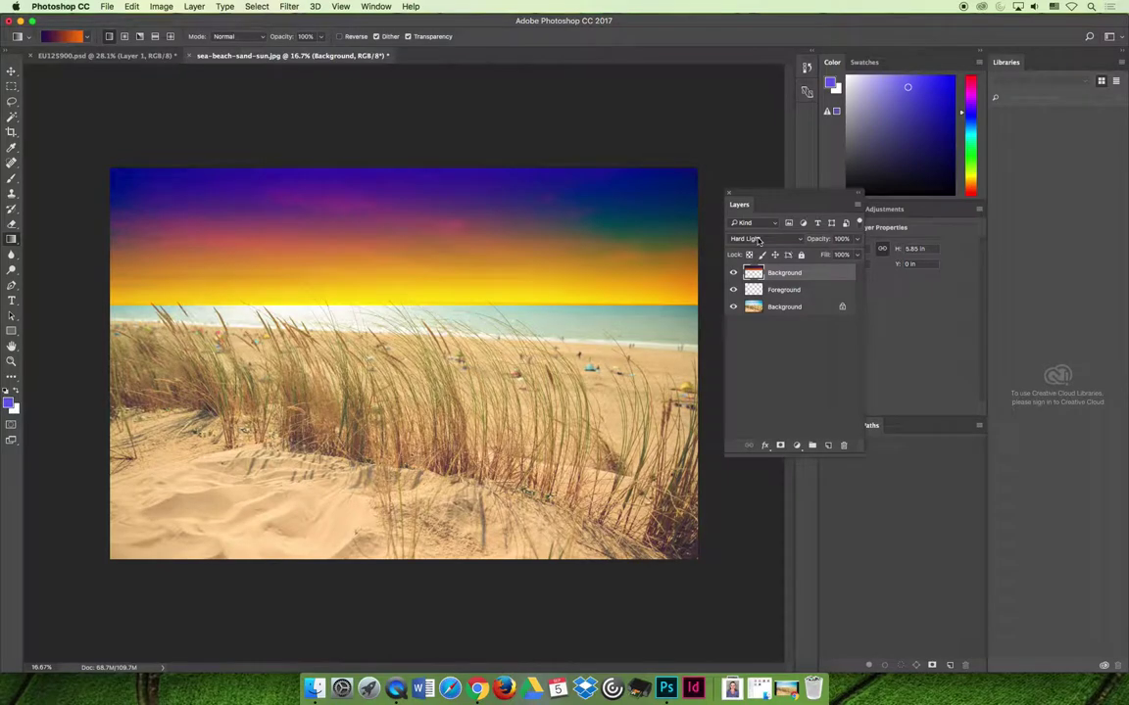
{"action": "left_click", "coordinate": [757, 240]}
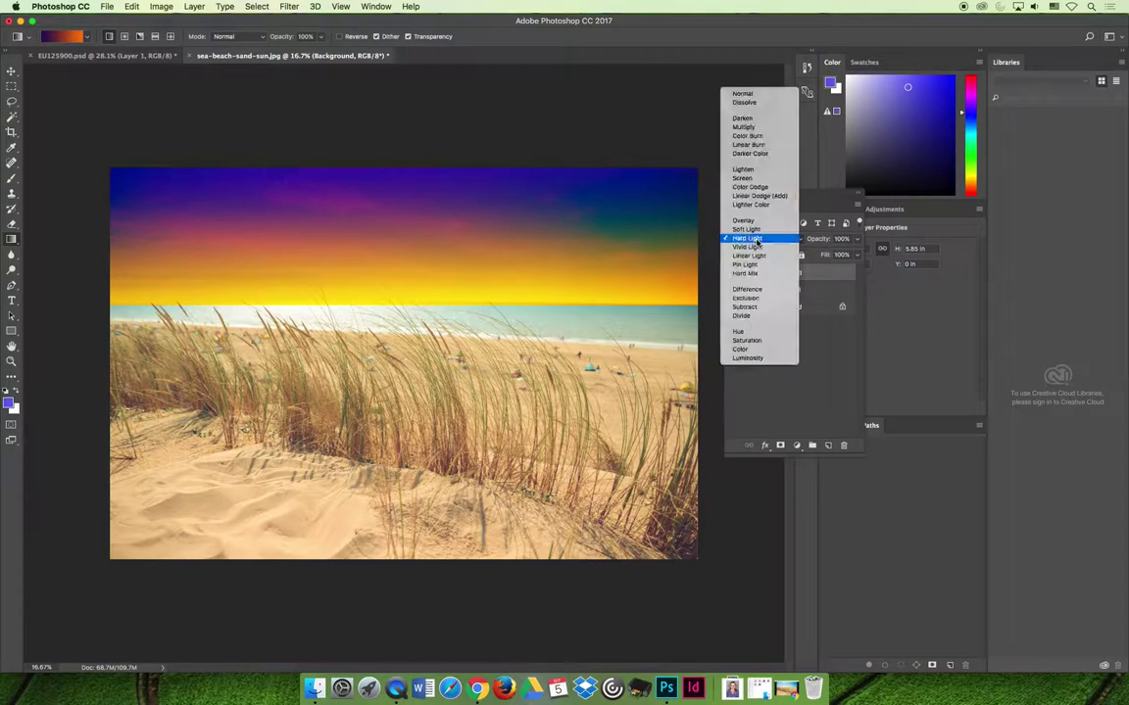
{"action": "left_click", "coordinate": [771, 335]}
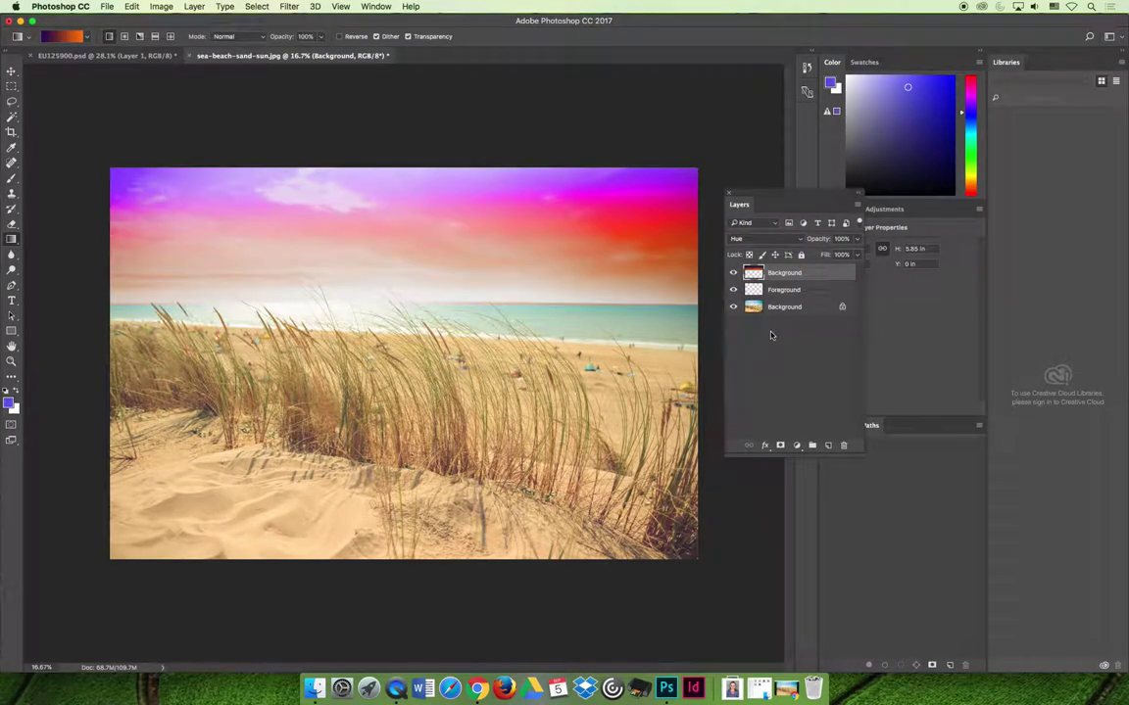
{"action": "left_click", "coordinate": [764, 240]}
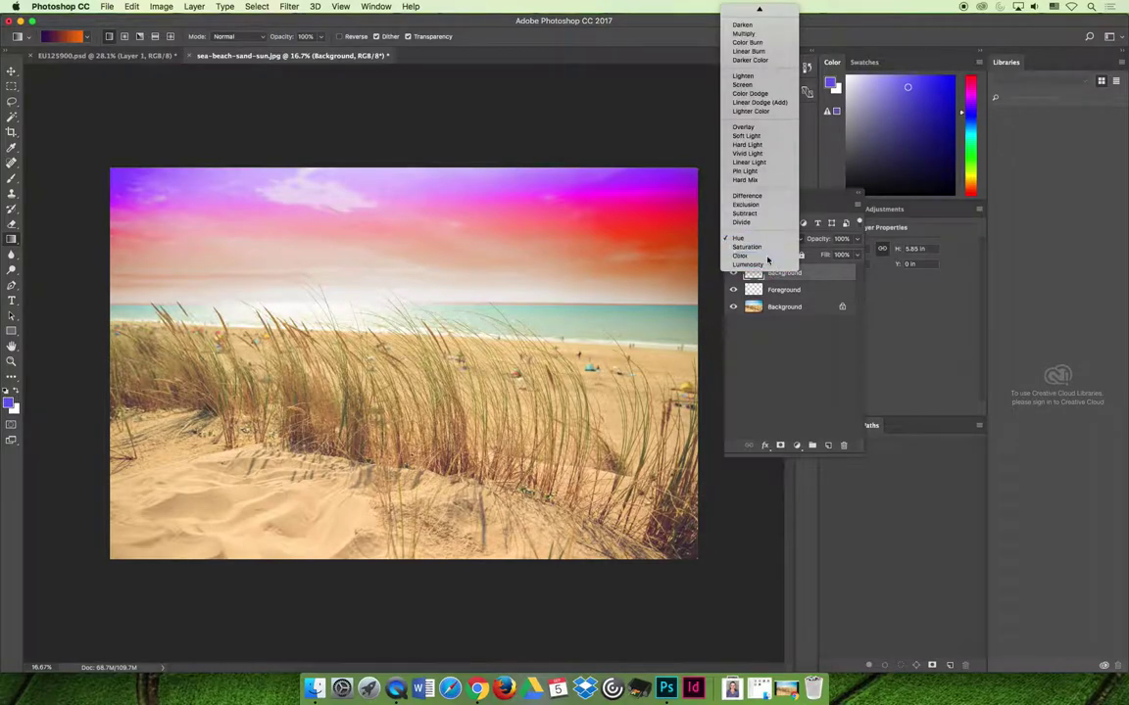
{"action": "left_click", "coordinate": [767, 258]}
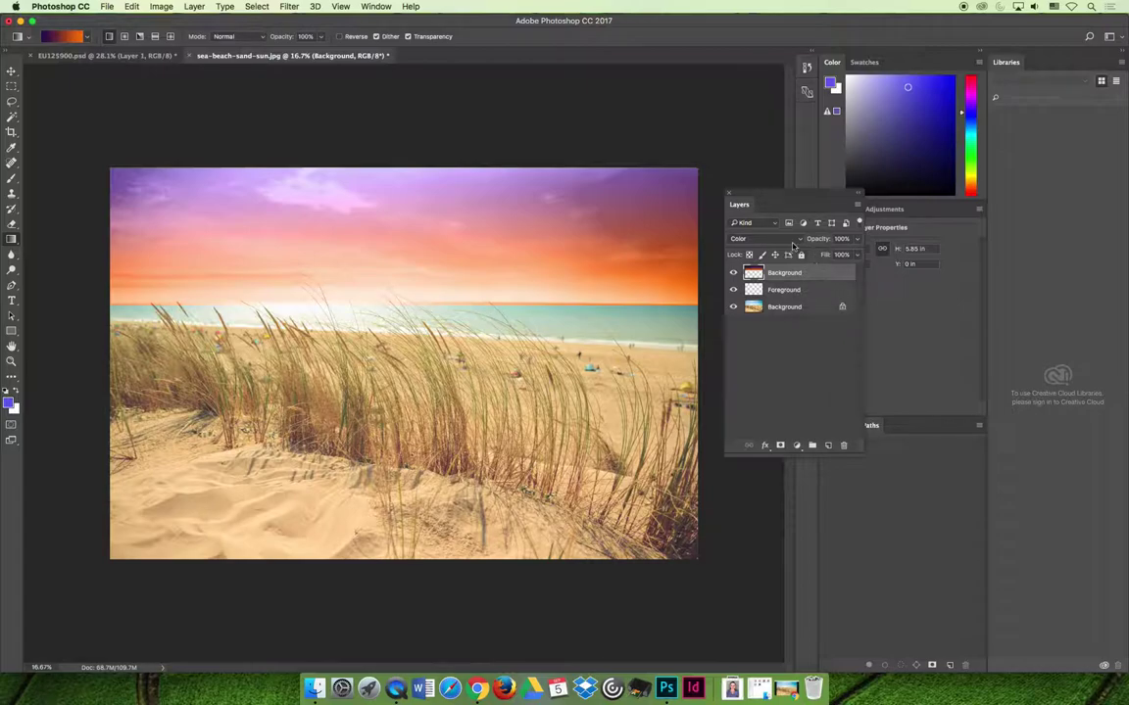
- Try Darker Color, Darken, Multiply and Color, then settle on Overlay for the sky gradient
{"action": "left_click", "coordinate": [769, 238]}
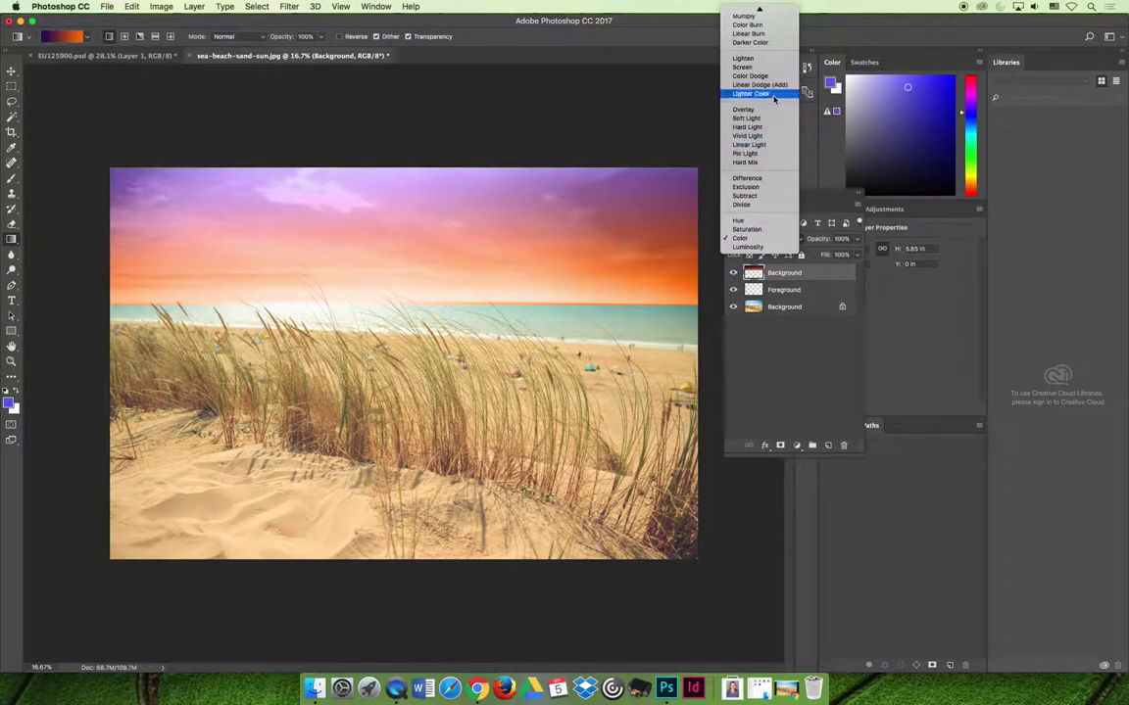
{"action": "left_click", "coordinate": [764, 42]}
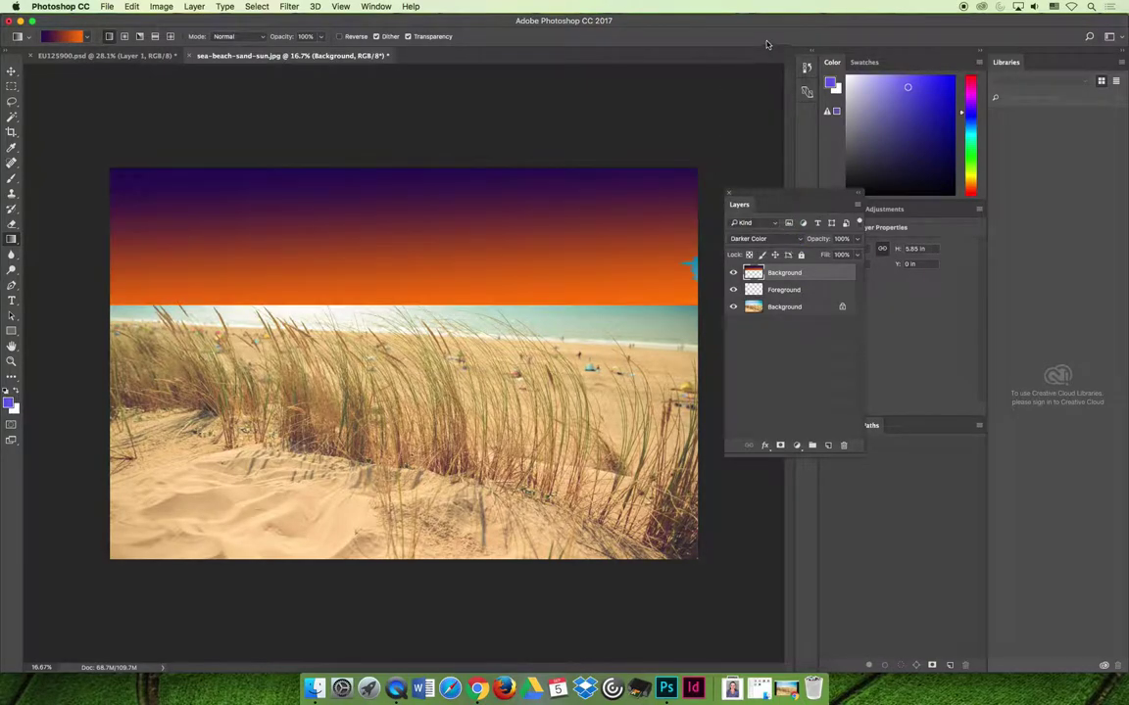
{"action": "left_click", "coordinate": [769, 238]}
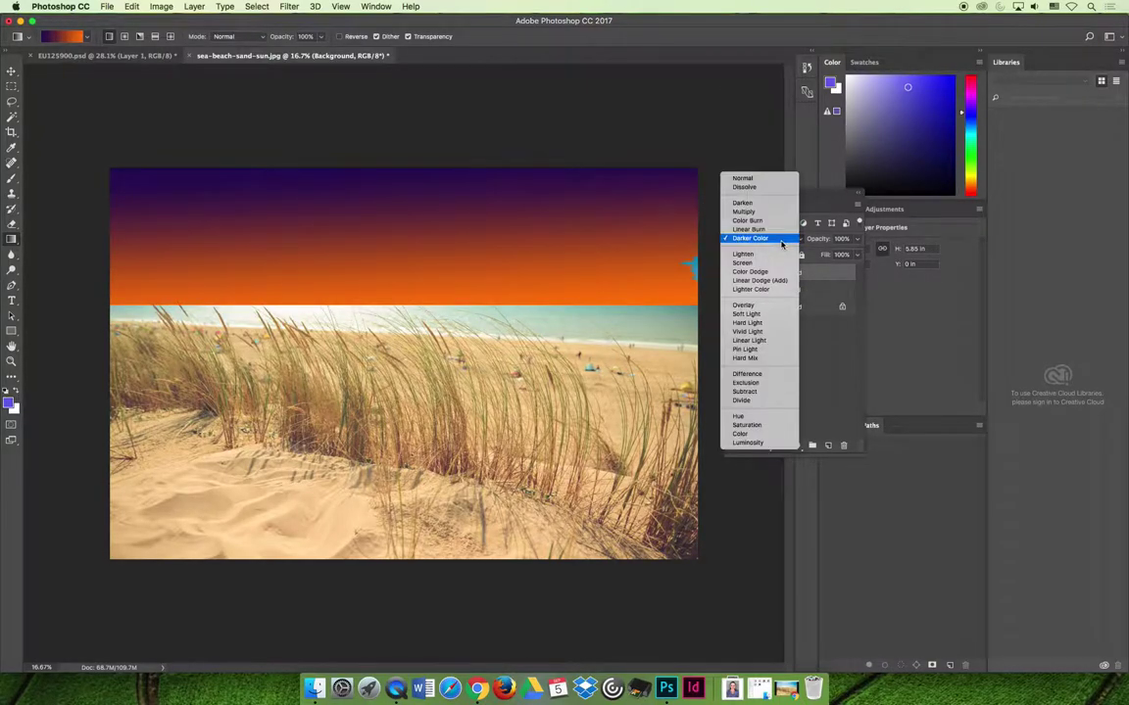
{"action": "left_click", "coordinate": [770, 204]}
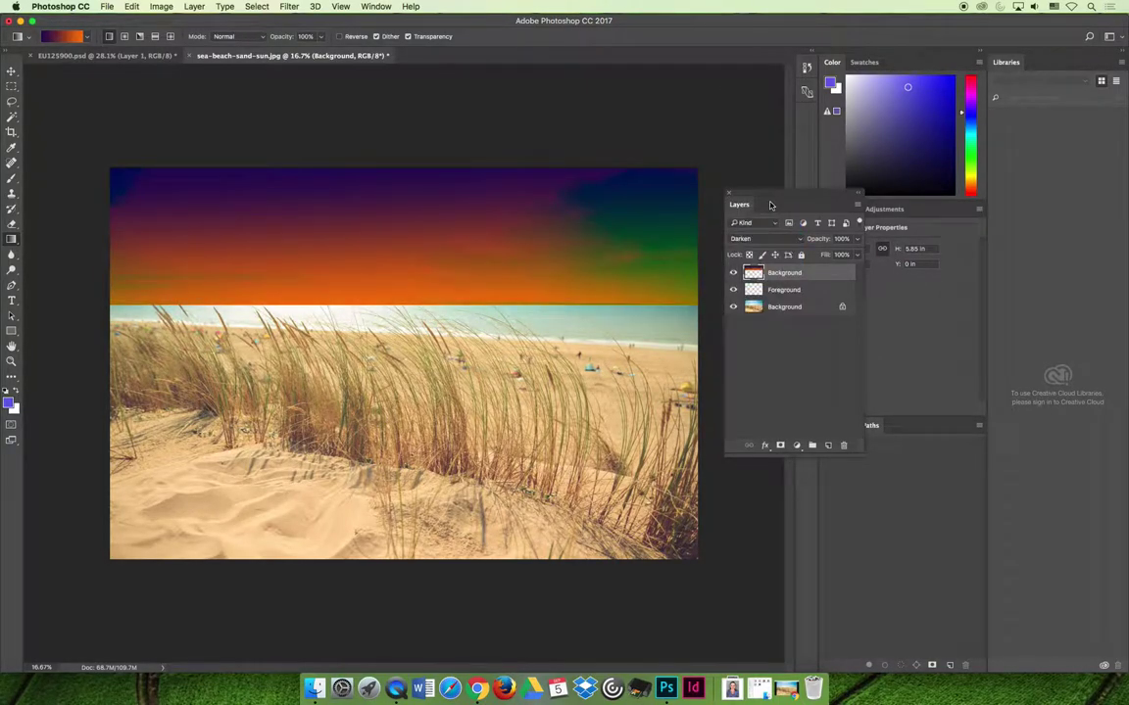
{"action": "left_click", "coordinate": [763, 238]}
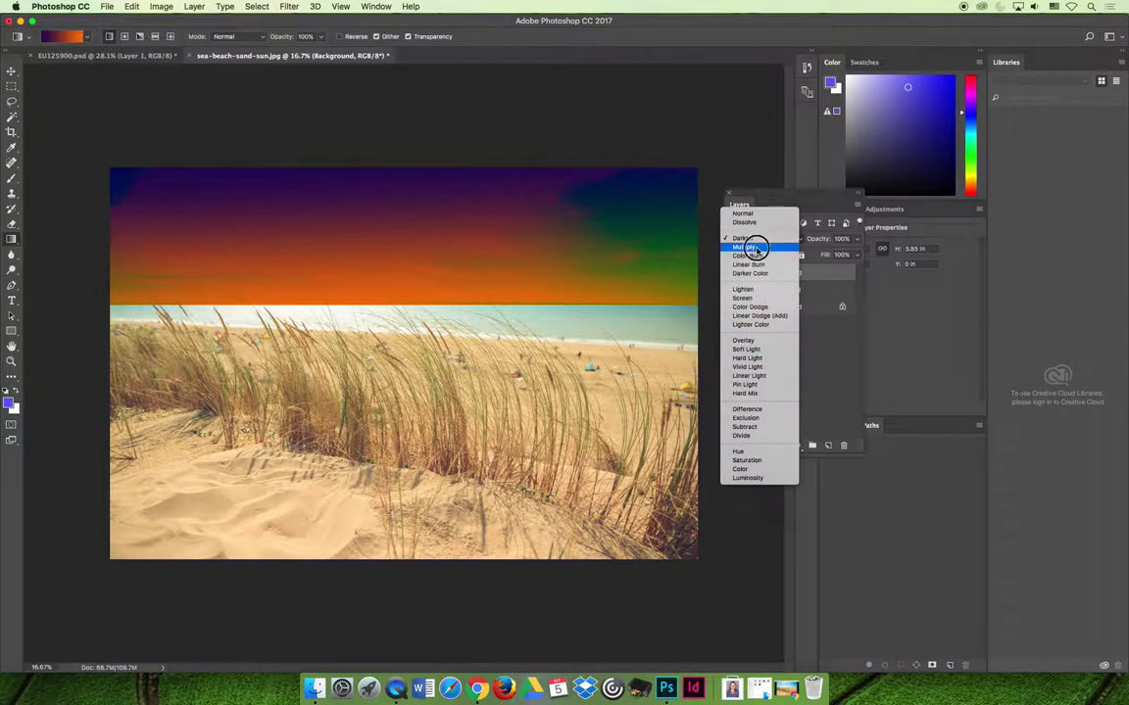
{"action": "left_click", "coordinate": [755, 248]}
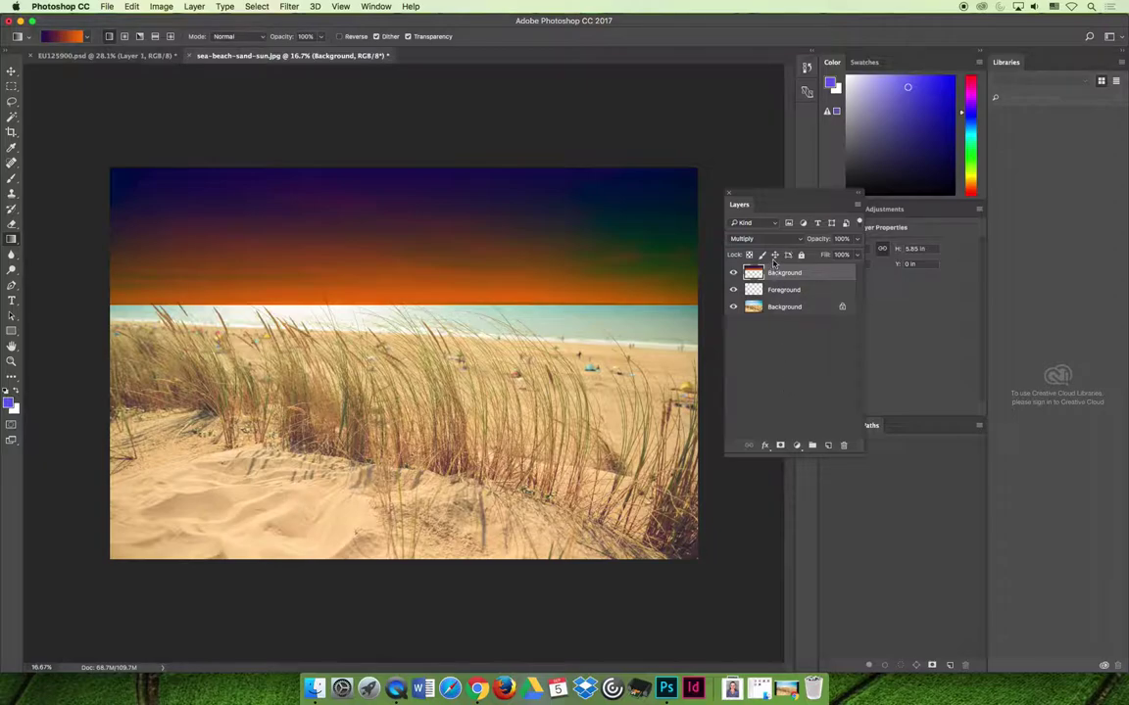
{"action": "left_click", "coordinate": [775, 240]}
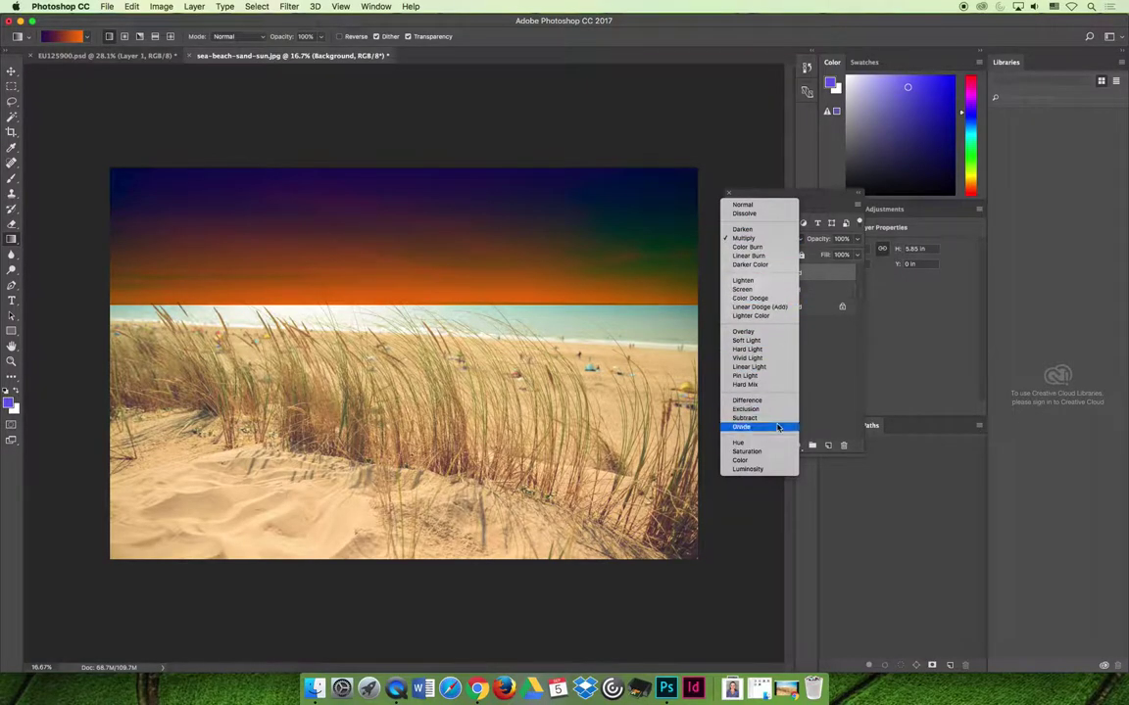
{"action": "left_click", "coordinate": [768, 460]}
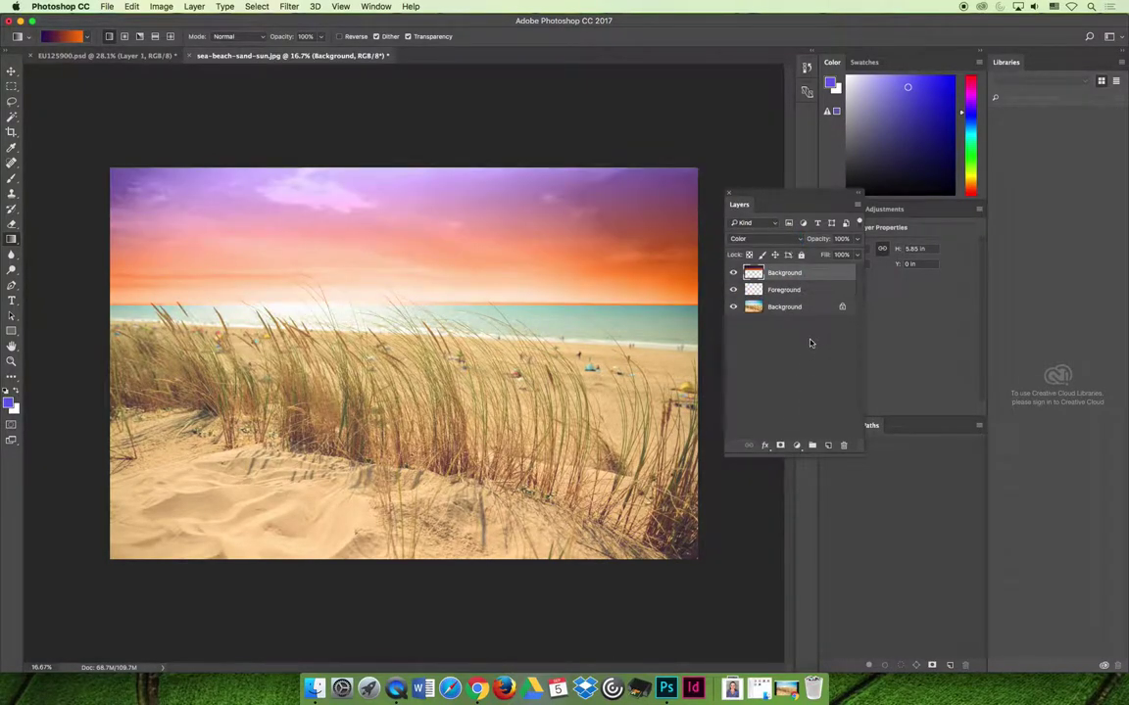
{"action": "left_click", "coordinate": [774, 239]}
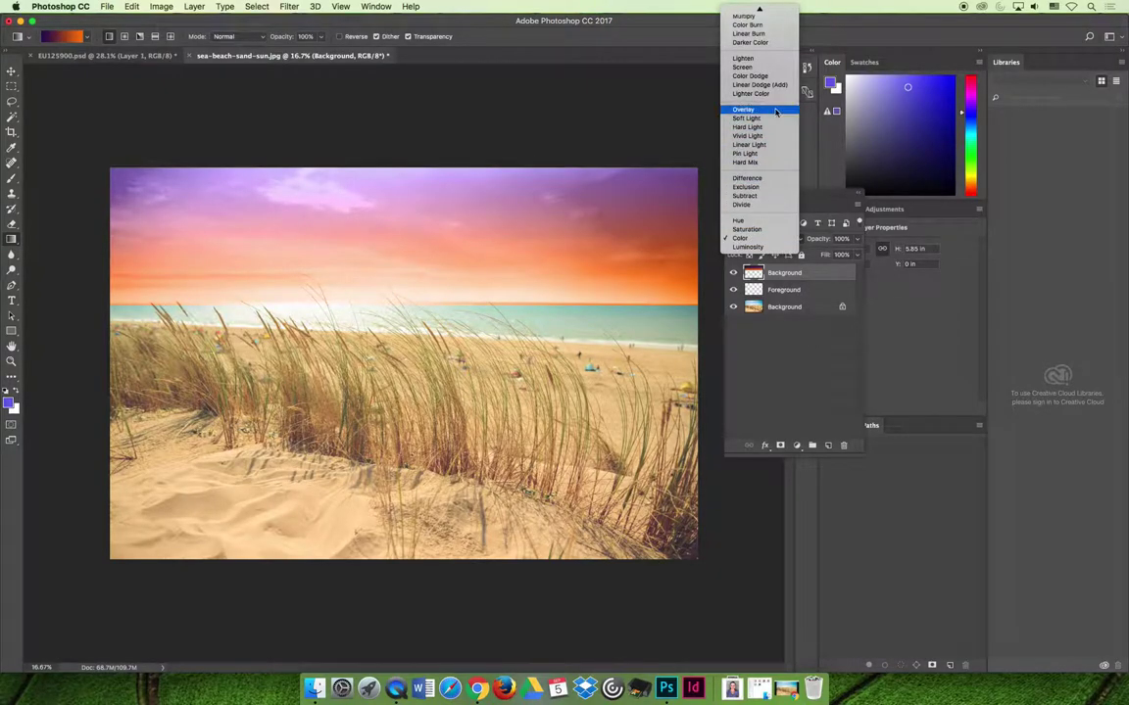
{"action": "left_click", "coordinate": [774, 109]}
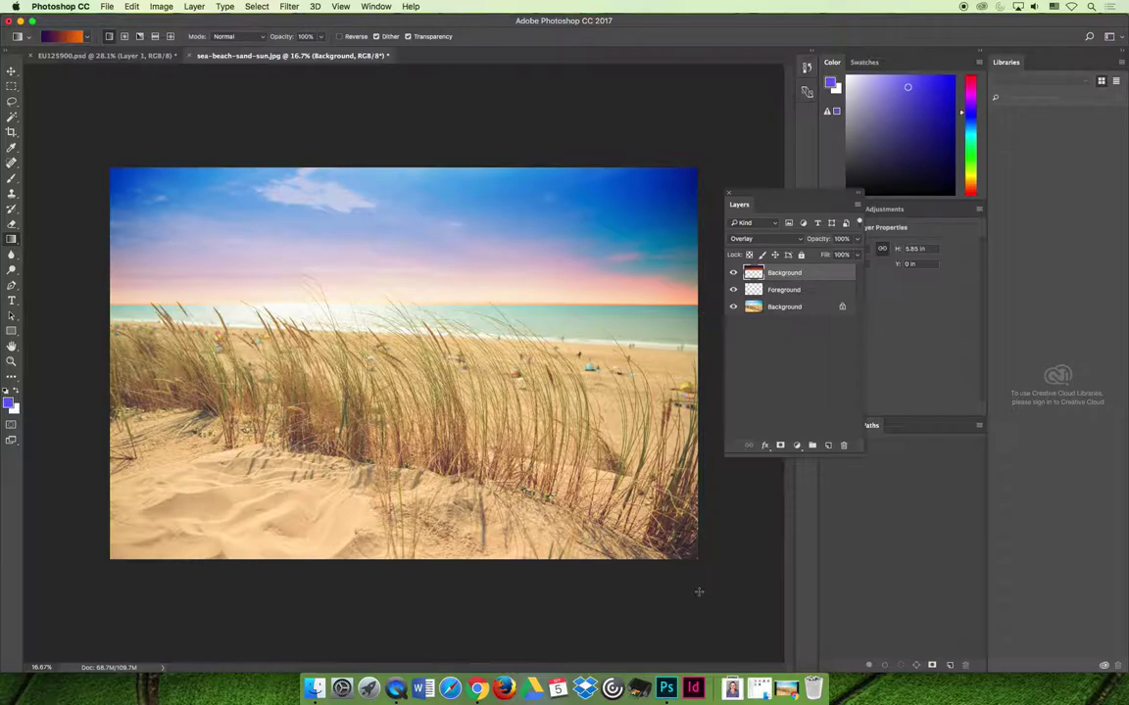
- On the Foreground layer, fill the area below the horizon with an Overlay-blended gradient
{"action": "left_click", "coordinate": [778, 291]}
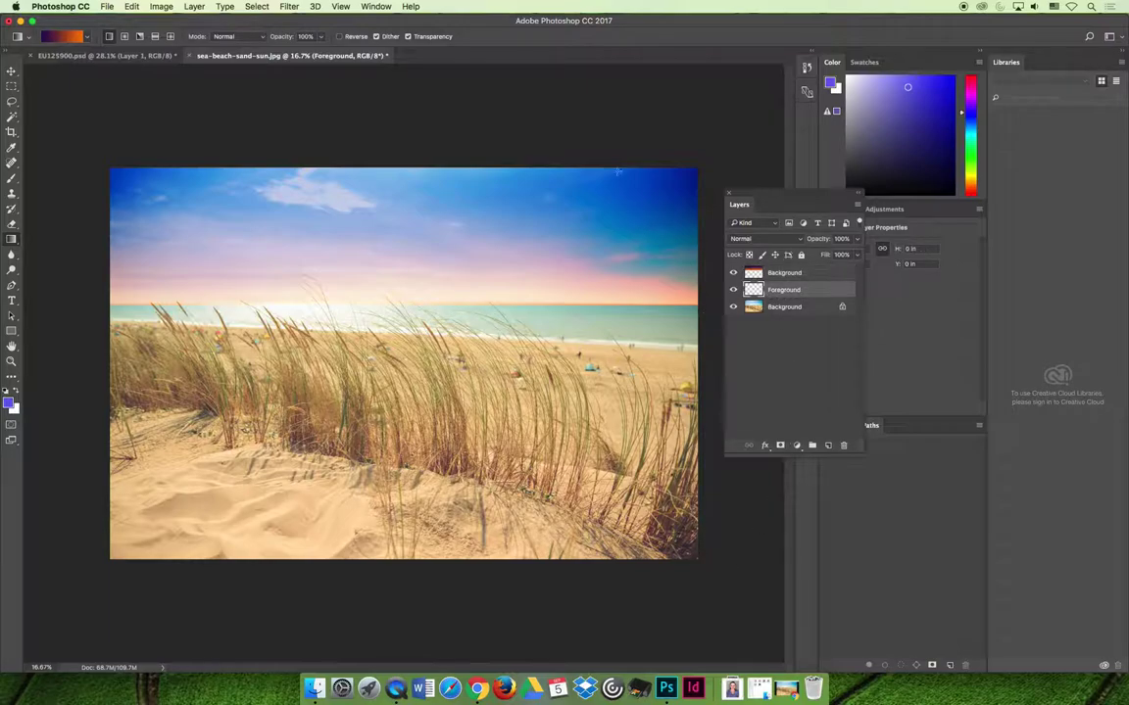
{"action": "left_click_drag", "start_coordinate": [721, 584], "coordinate": [215, 350]}
{"action": "key", "text": "super+z"}
{"action": "key", "text": "m"}
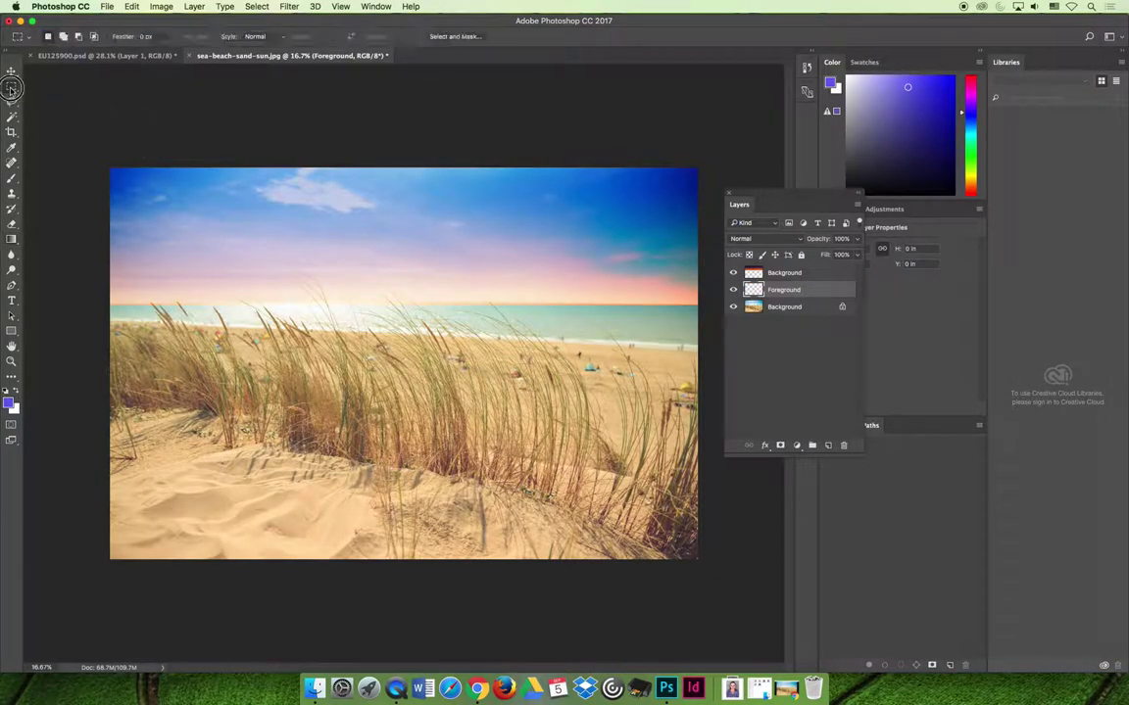
{"action": "left_click_drag", "start_coordinate": [713, 590], "coordinate": [94, 305]}
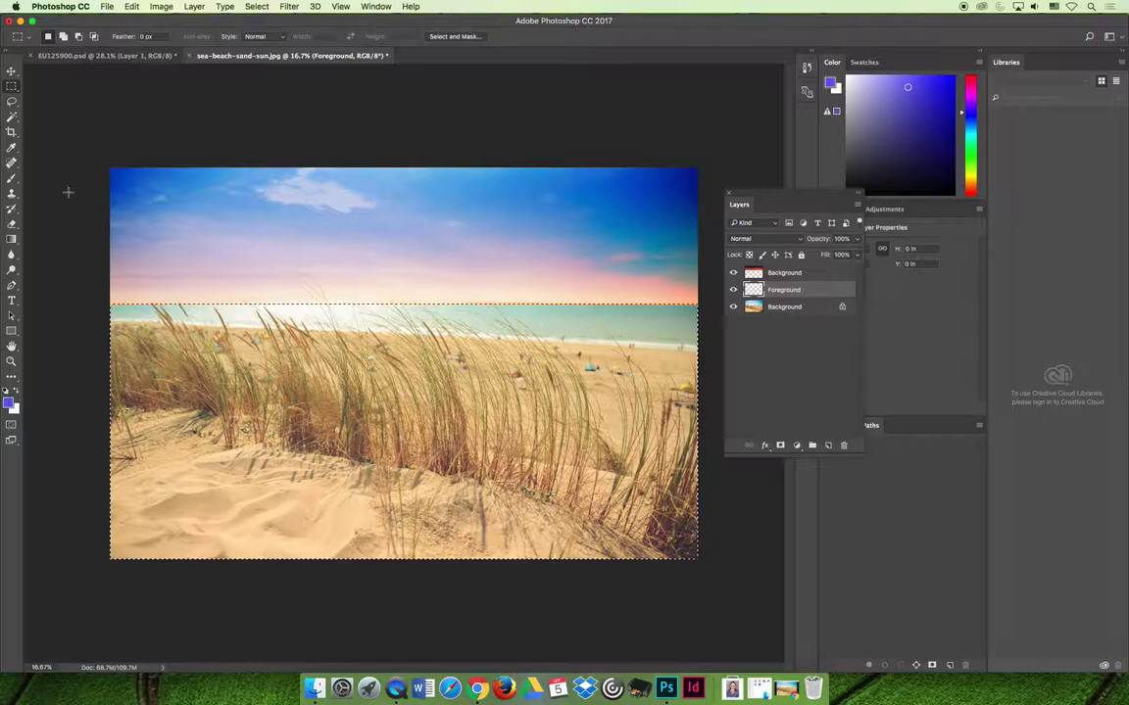
{"action": "left_click", "coordinate": [11, 238]}
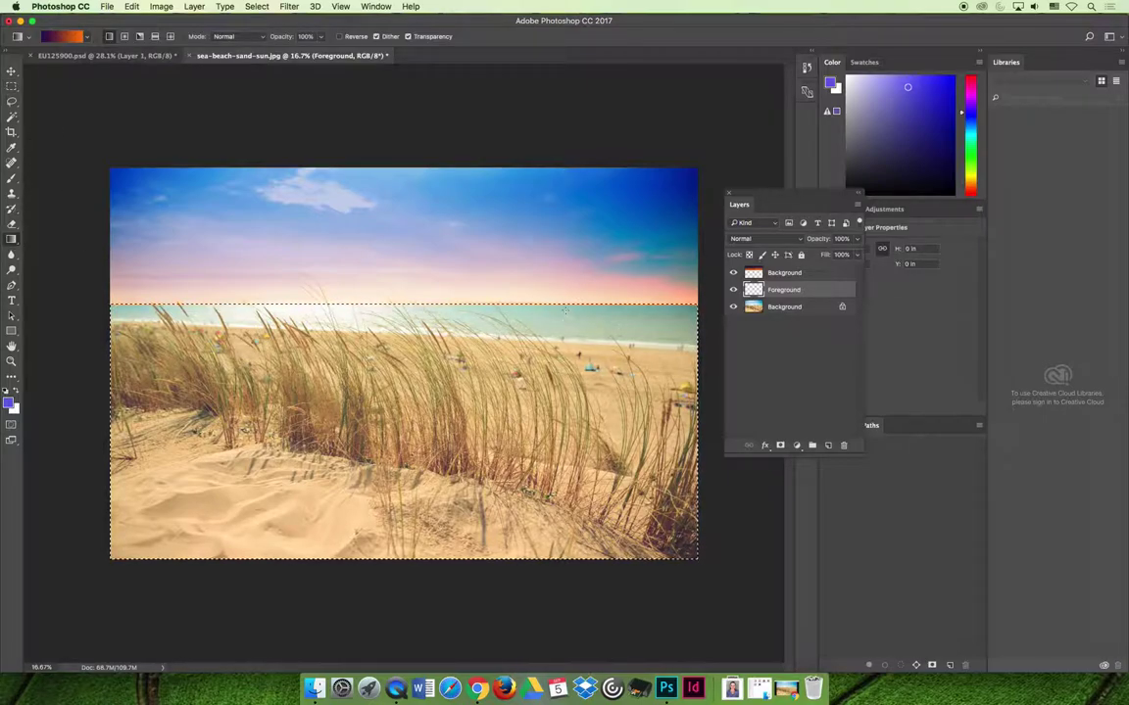
{"action": "left_click_drag", "start_coordinate": [570, 559], "coordinate": [569, 309]}
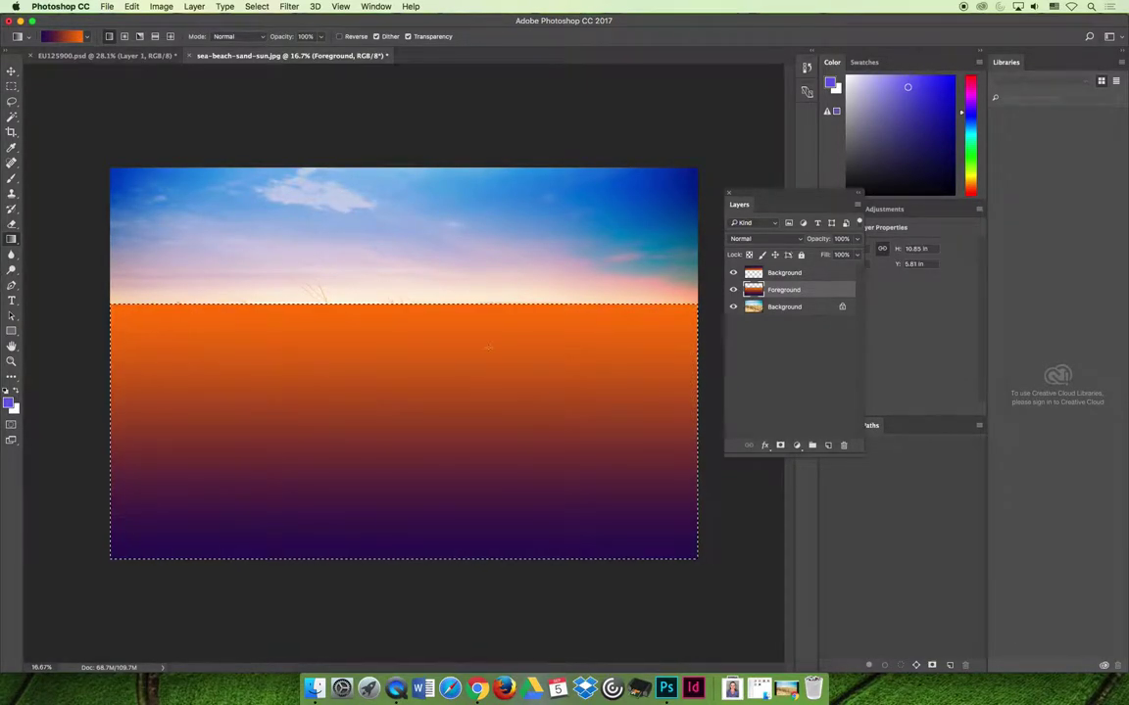
{"action": "left_click", "coordinate": [764, 238]}
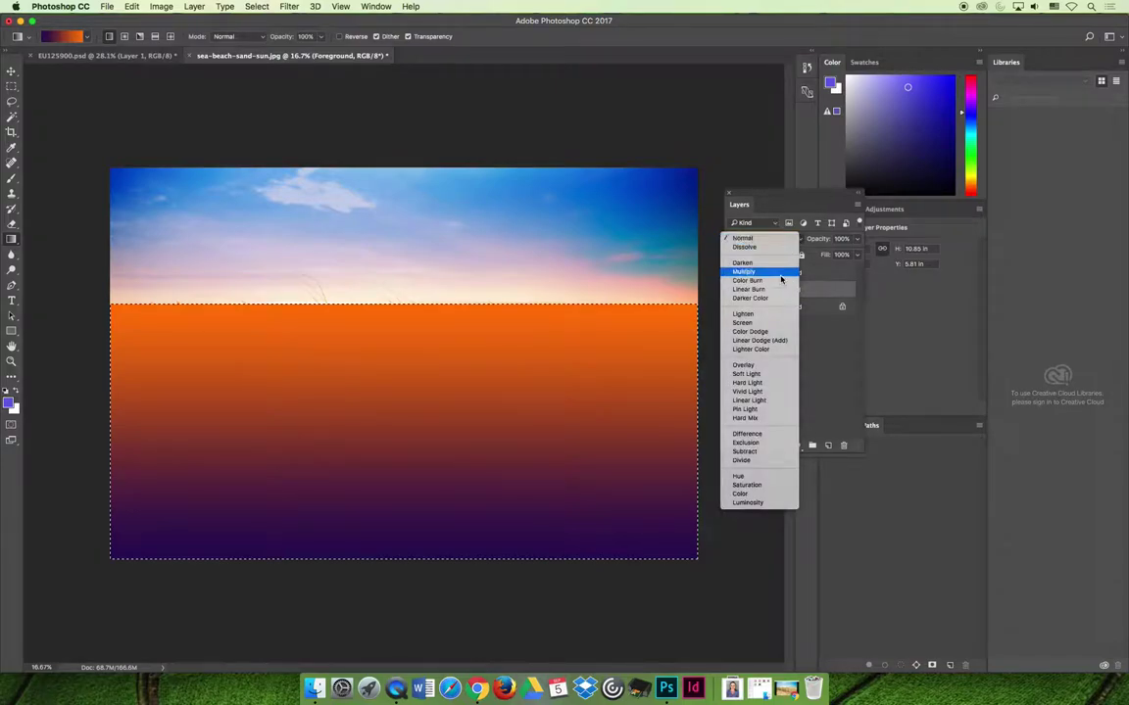
{"action": "left_click", "coordinate": [768, 366]}
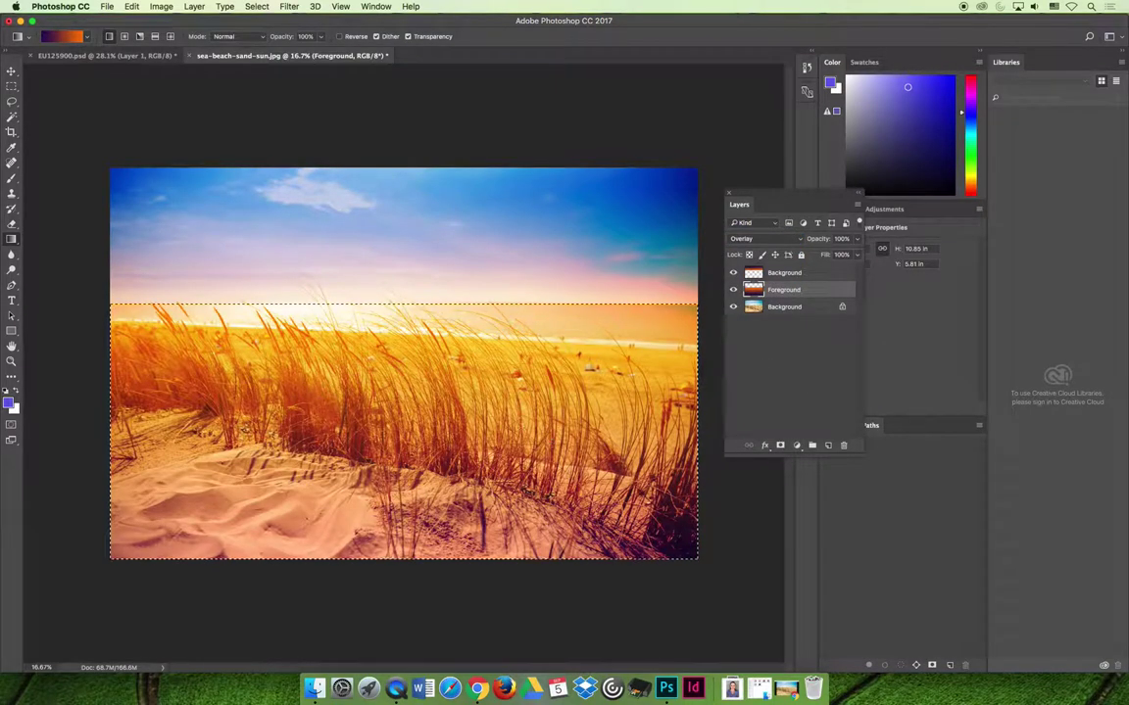
{"action": "key", "text": "super+d"}
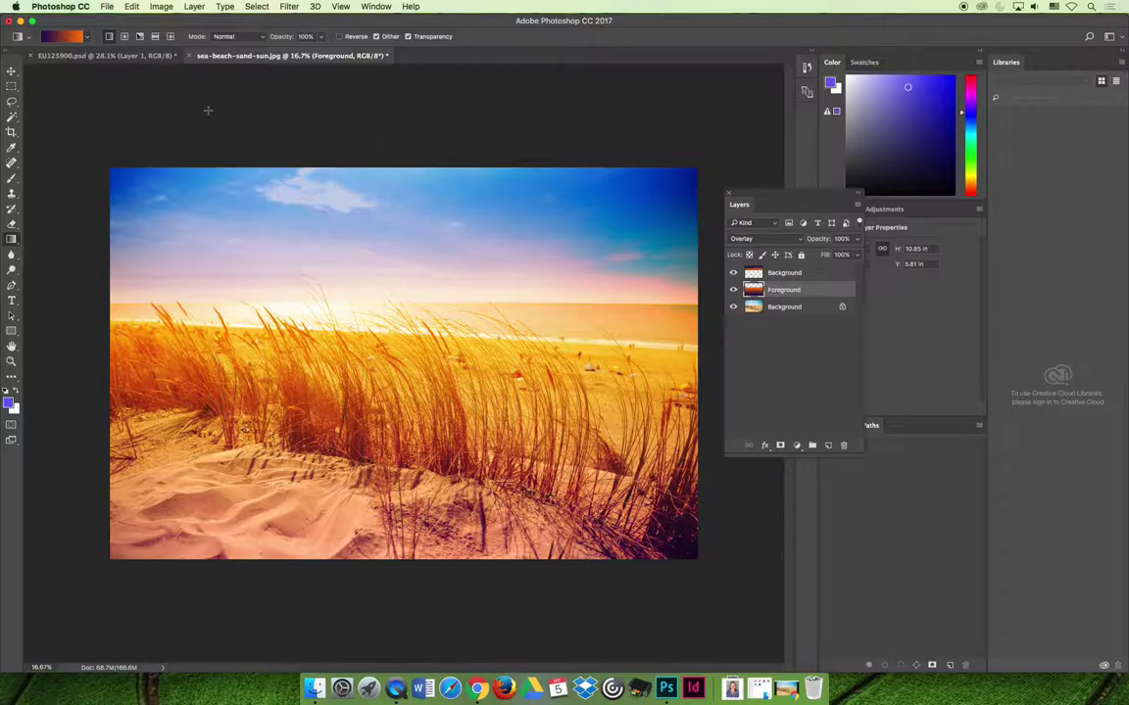
- Reselect the area below the horizon and redraw the foreground gradient reaching toward the sky
{"action": "left_click", "coordinate": [257, 7]}
{"action": "left_click", "coordinate": [257, 42]}
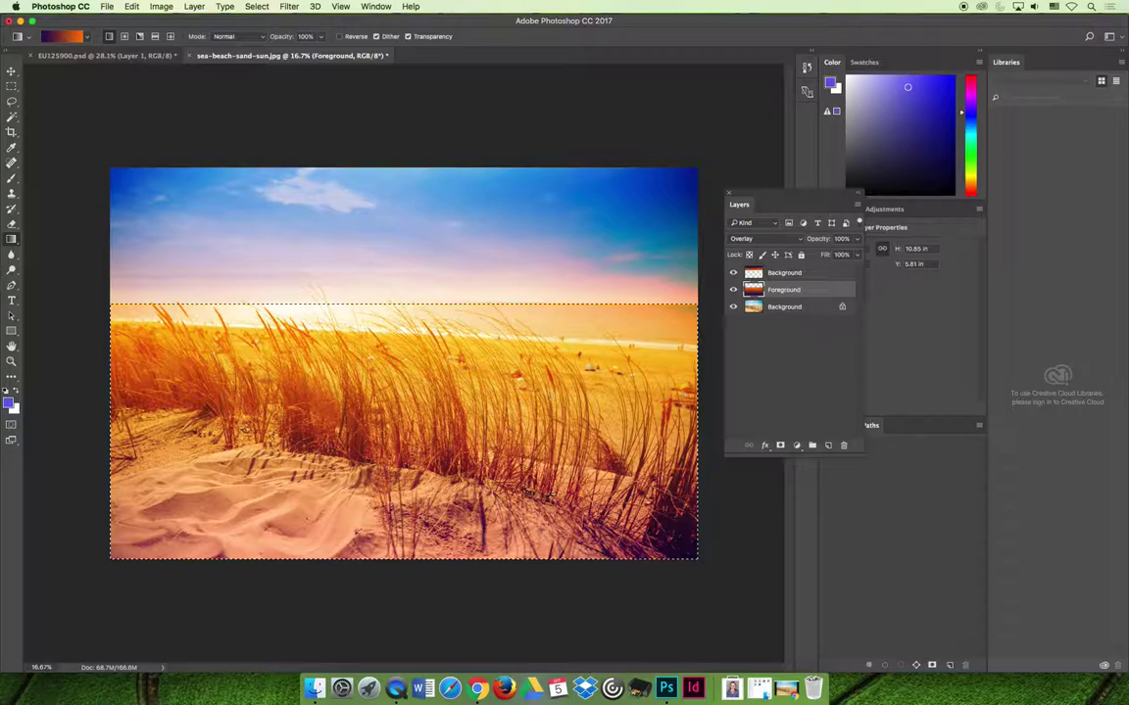
{"action": "left_click_drag", "start_coordinate": [480, 643], "coordinate": [499, 412]}
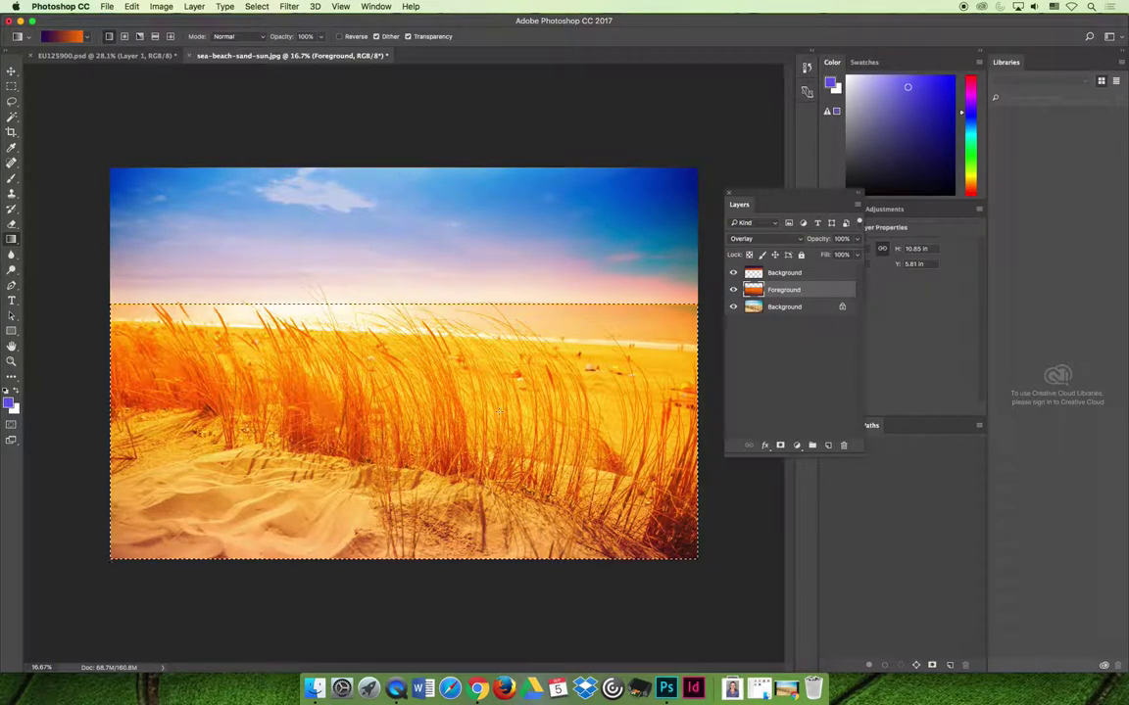
{"action": "left_click_drag", "start_coordinate": [494, 571], "coordinate": [537, 190]}
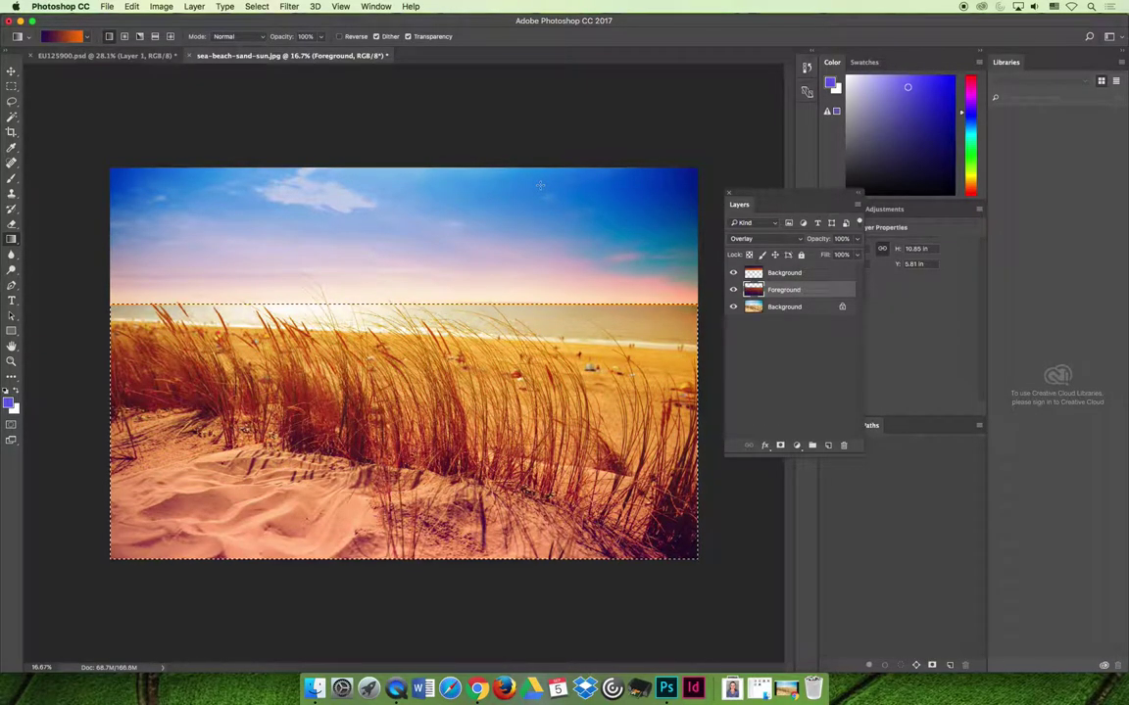
{"action": "key", "text": "alt+bracketright"}
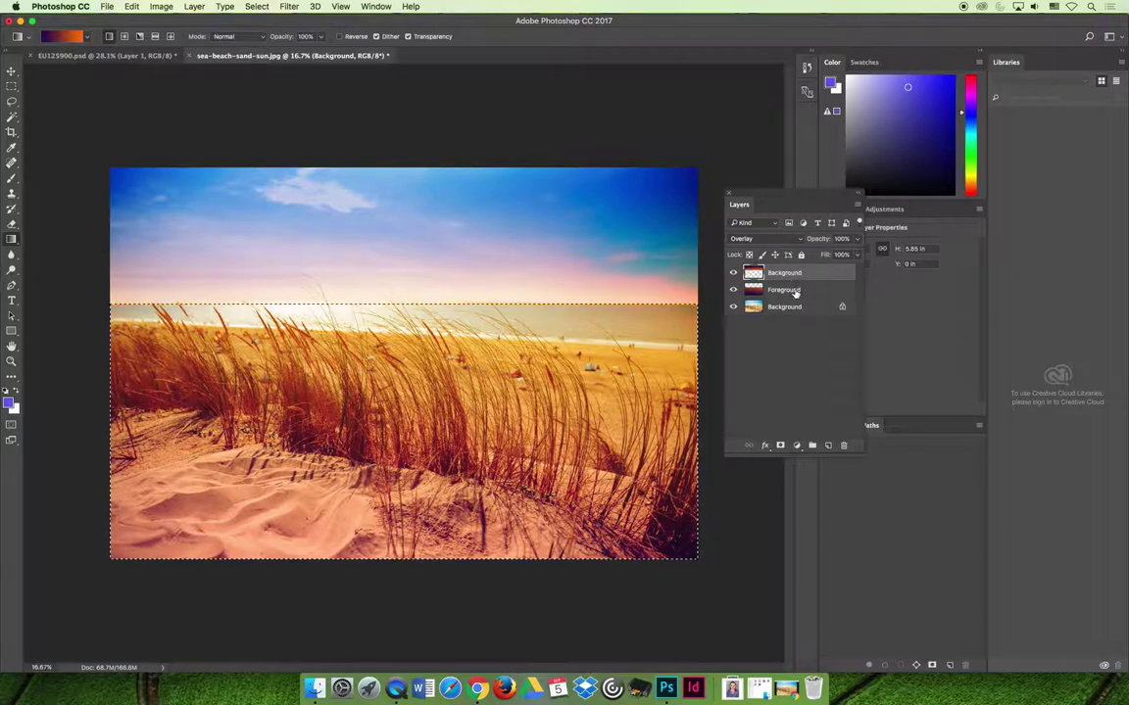
- Add a new Overlay-mode layer, hiding the Foreground and Background gradient layers and deselecting
{"action": "left_click", "coordinate": [828, 447]}
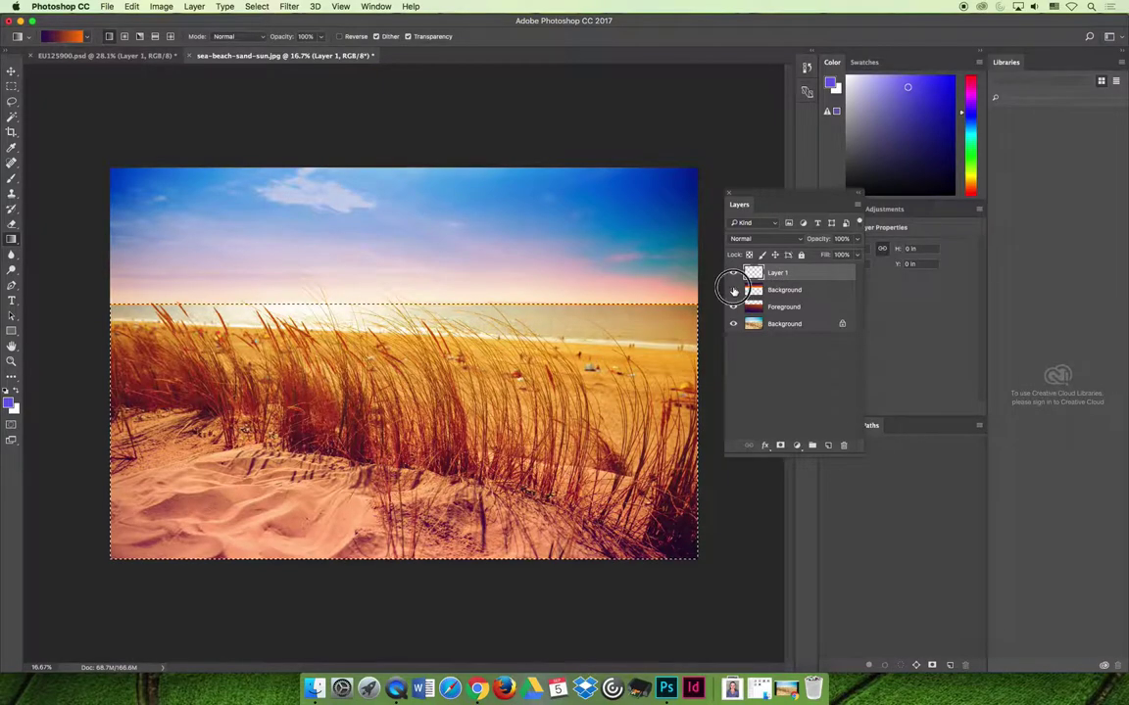
{"action": "left_click_drag", "start_coordinate": [732, 290], "coordinate": [740, 306]}
{"action": "left_click", "coordinate": [759, 238]}
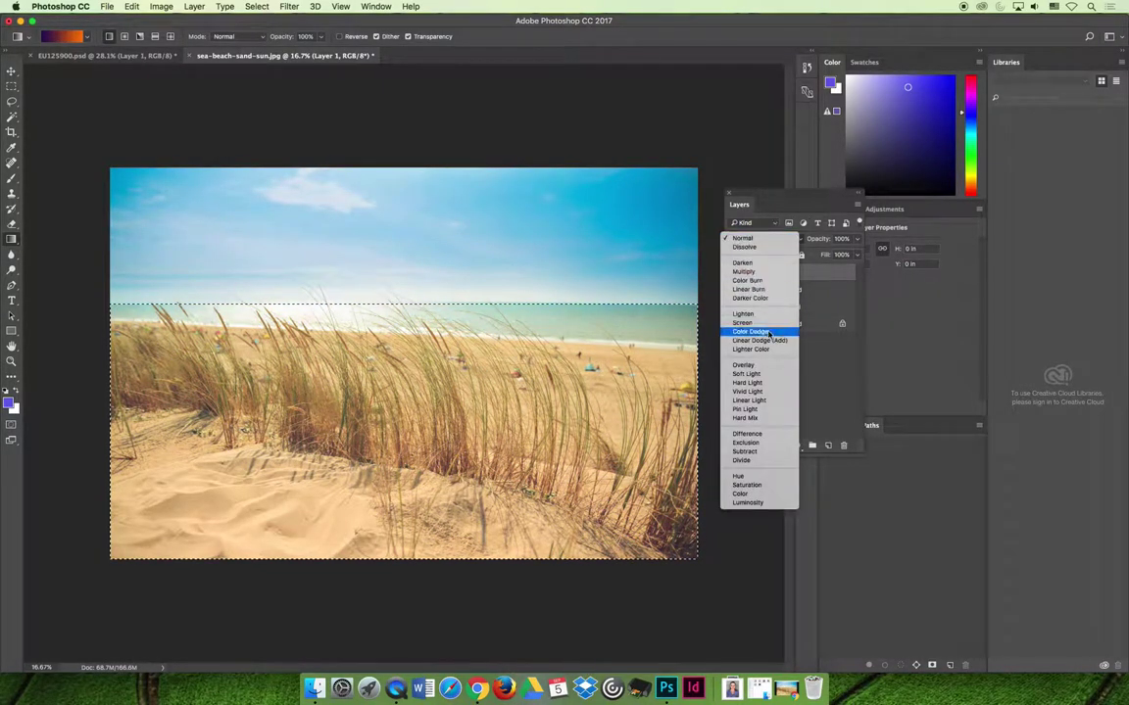
{"action": "left_click", "coordinate": [765, 365]}
{"action": "key", "text": "super+d"}
- Draw the orange-to-purple gradient up the whole photo, redrawing until the sky is less pink
{"action": "left_click_drag", "start_coordinate": [441, 573], "coordinate": [474, 161]}
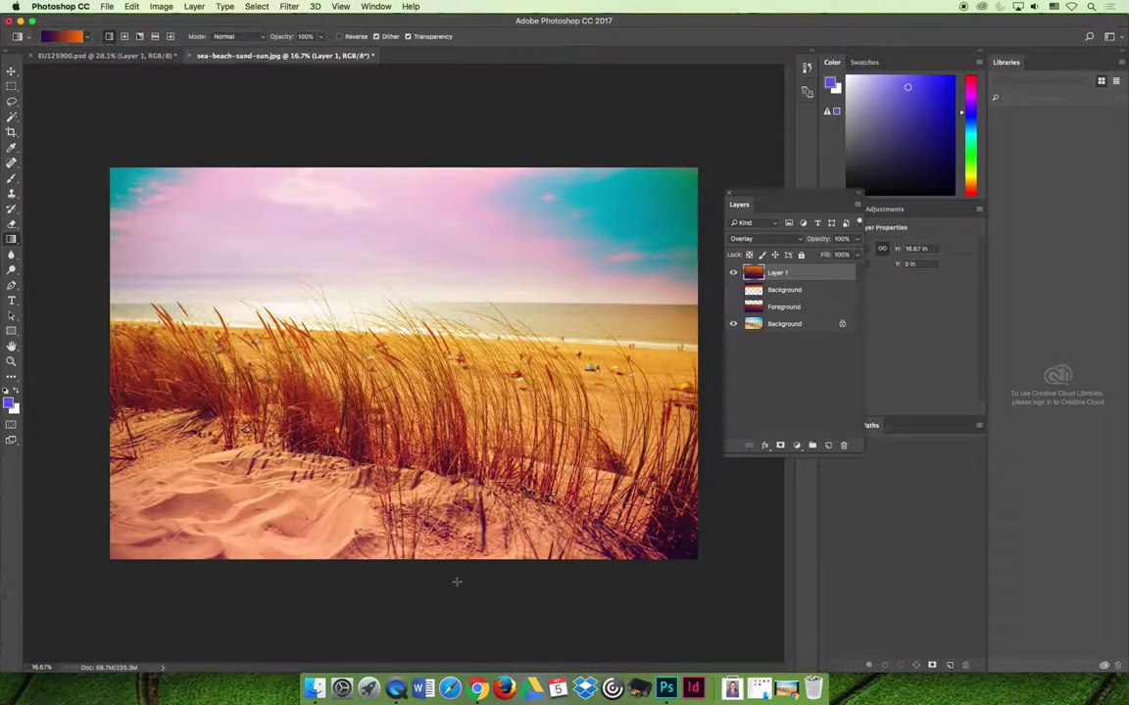
{"action": "left_click_drag", "start_coordinate": [404, 599], "coordinate": [406, 289]}
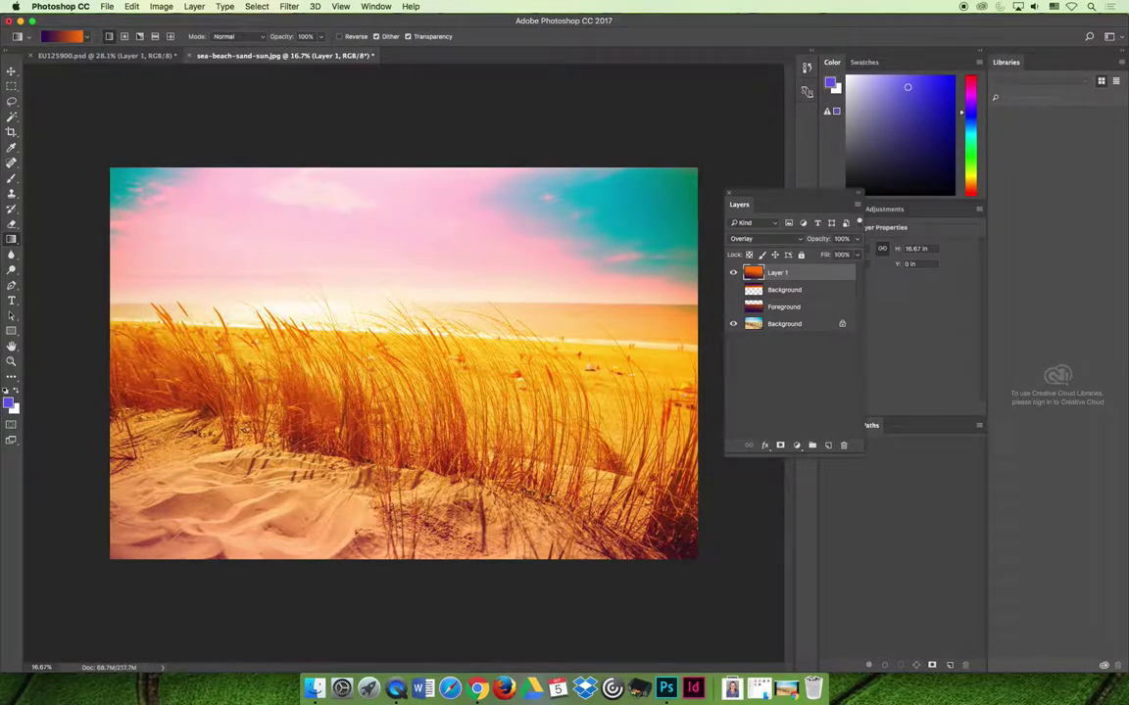
{"action": "left_click_drag", "start_coordinate": [420, 588], "coordinate": [510, 113]}
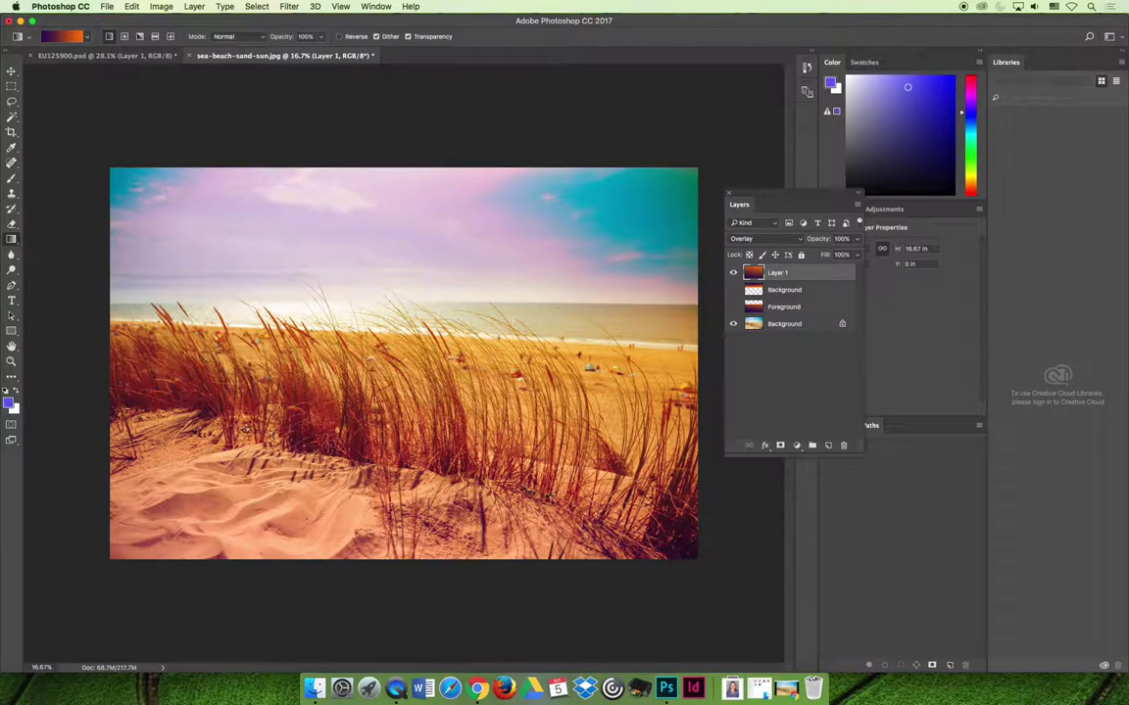
{"action": "left_click_drag", "start_coordinate": [447, 364], "coordinate": [584, 75]}
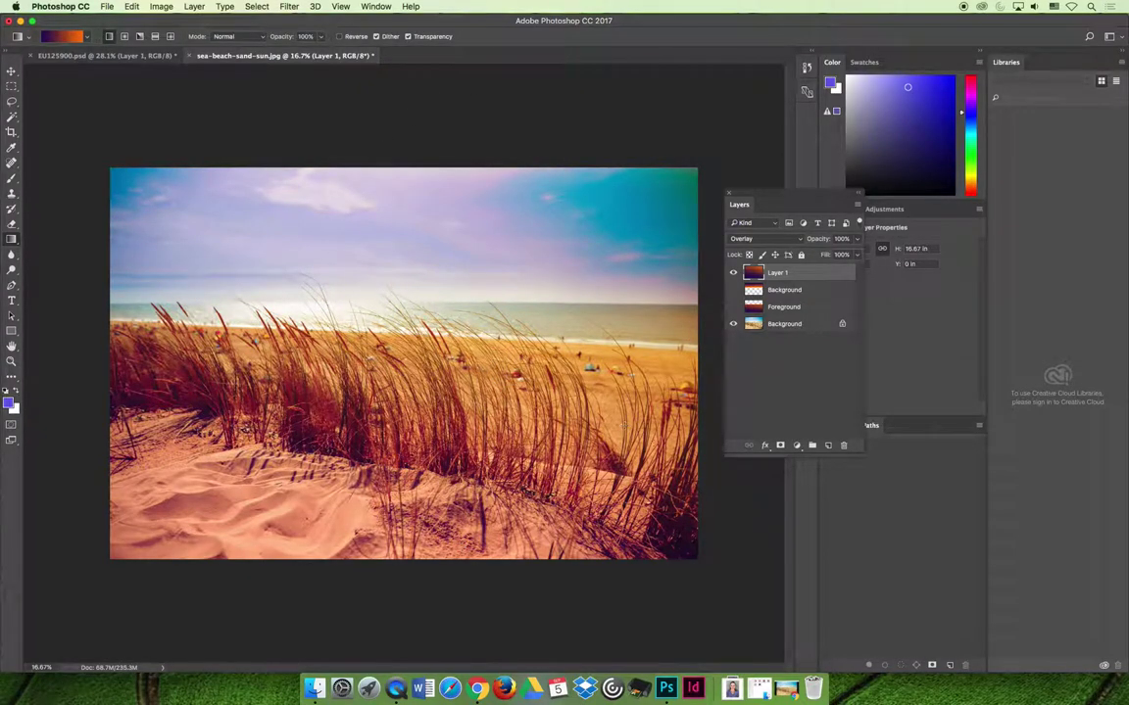
- Try a red-yellow gradient preset, then refill Layer 1 with the copper gradient
{"action": "left_click", "coordinate": [85, 36]}
{"action": "left_click", "coordinate": [116, 60]}
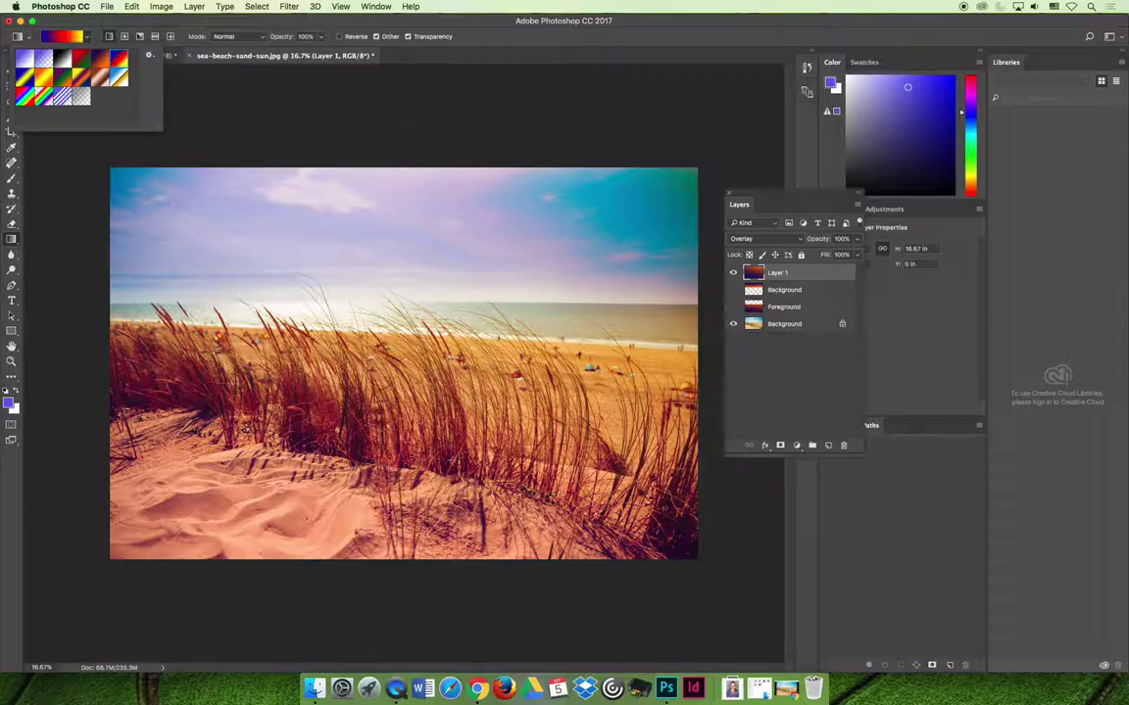
{"action": "left_click_drag", "start_coordinate": [433, 570], "coordinate": [380, 605]}
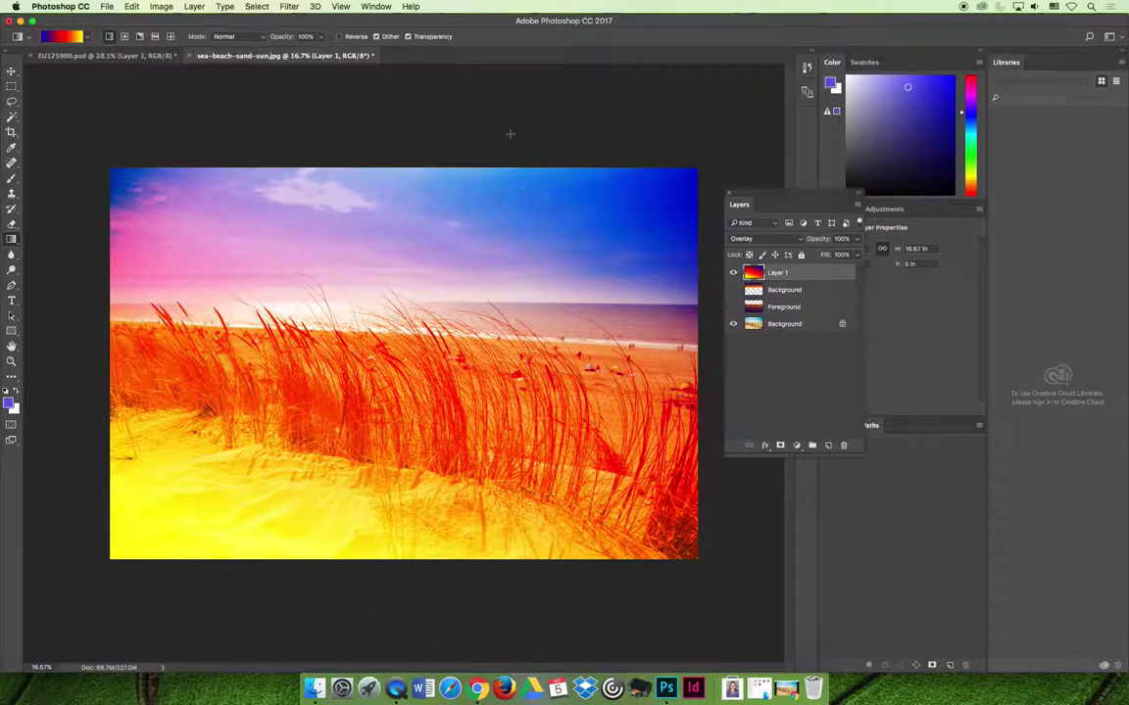
{"action": "left_click", "coordinate": [88, 37]}
{"action": "left_click", "coordinate": [95, 74]}
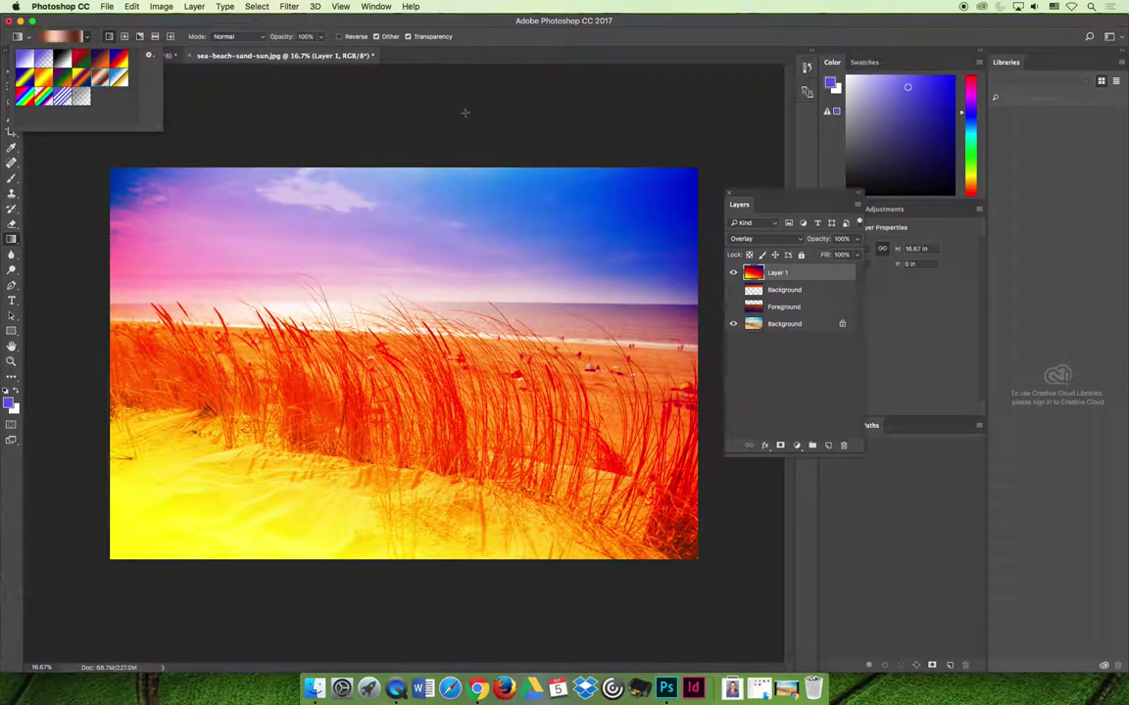
{"action": "left_click_drag", "start_coordinate": [420, 102], "coordinate": [632, 77]}
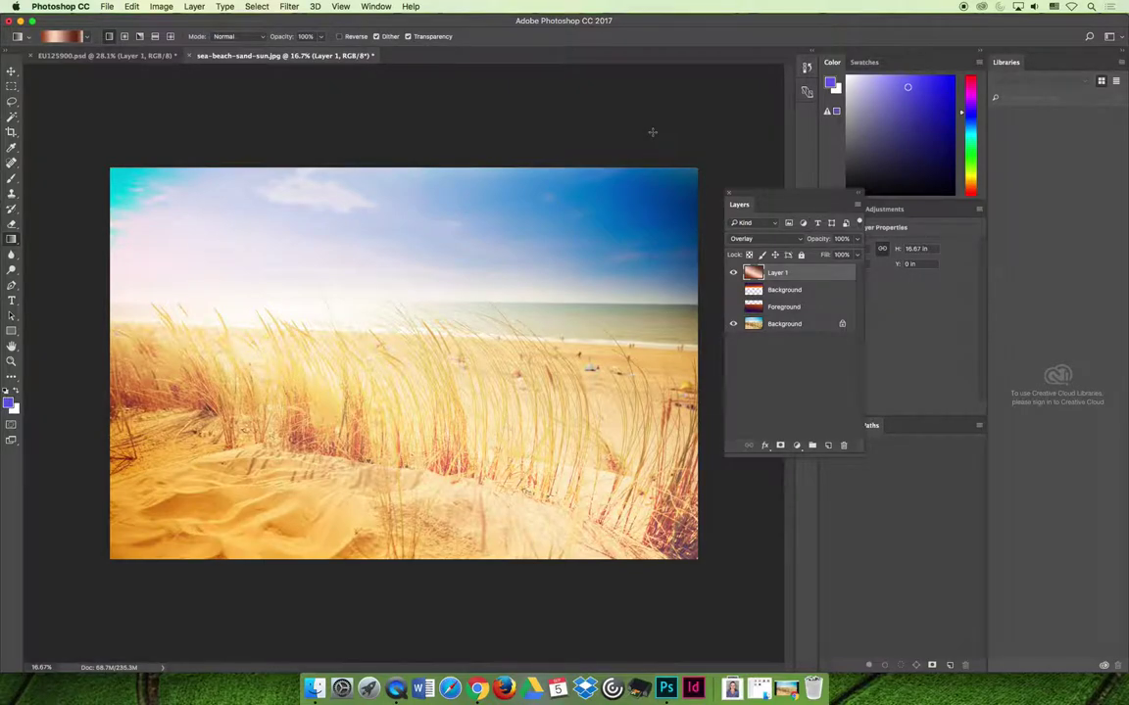
{"action": "left_click", "coordinate": [765, 445]}
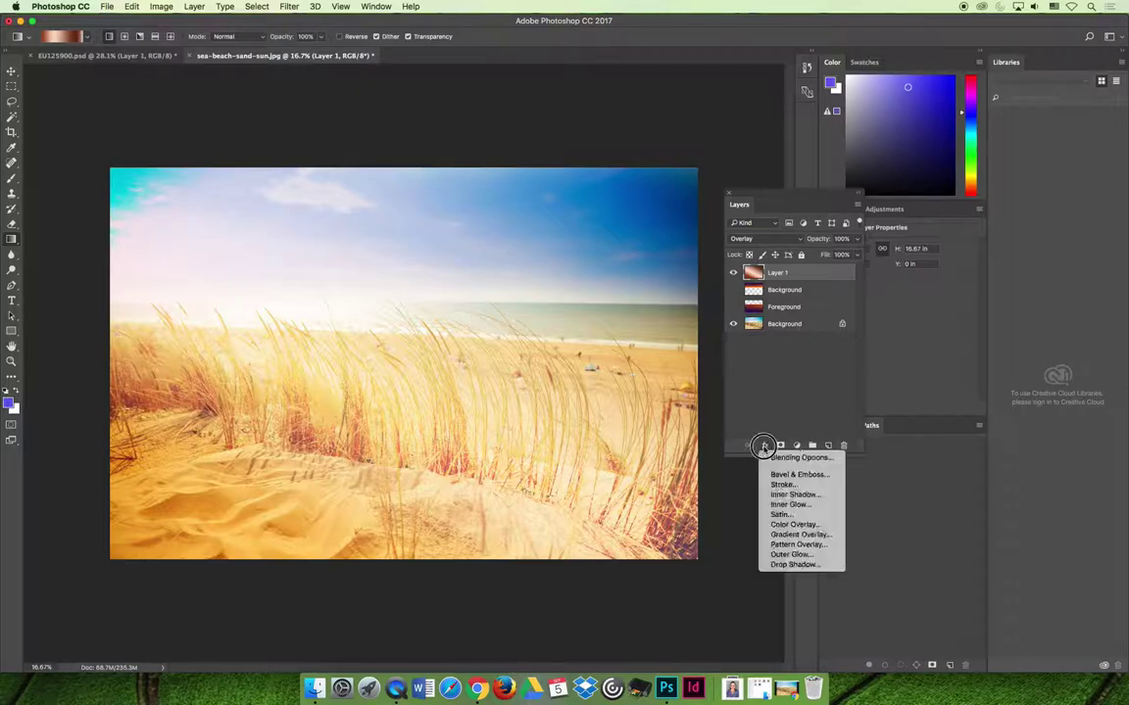
{"action": "left_click", "coordinate": [764, 415]}
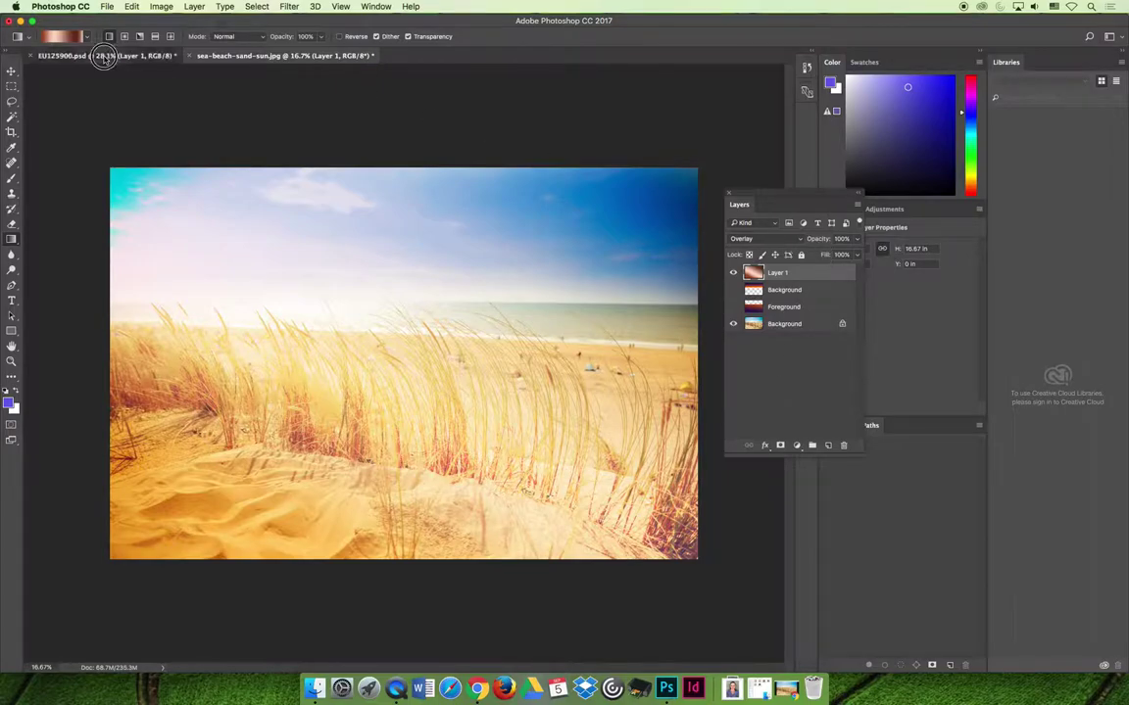
- On EU125900.psd, hide Layer 1's orange gradient and show the Background copy 2 layer
{"action": "left_click", "coordinate": [99, 56]}
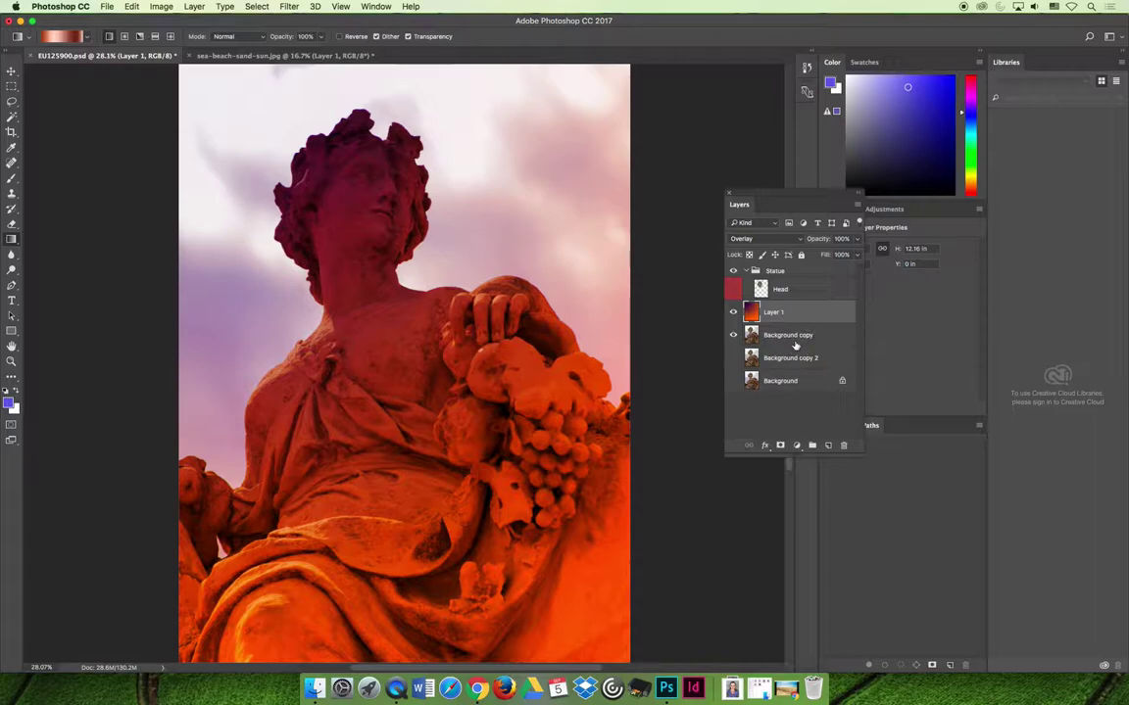
{"action": "left_click", "coordinate": [732, 312]}
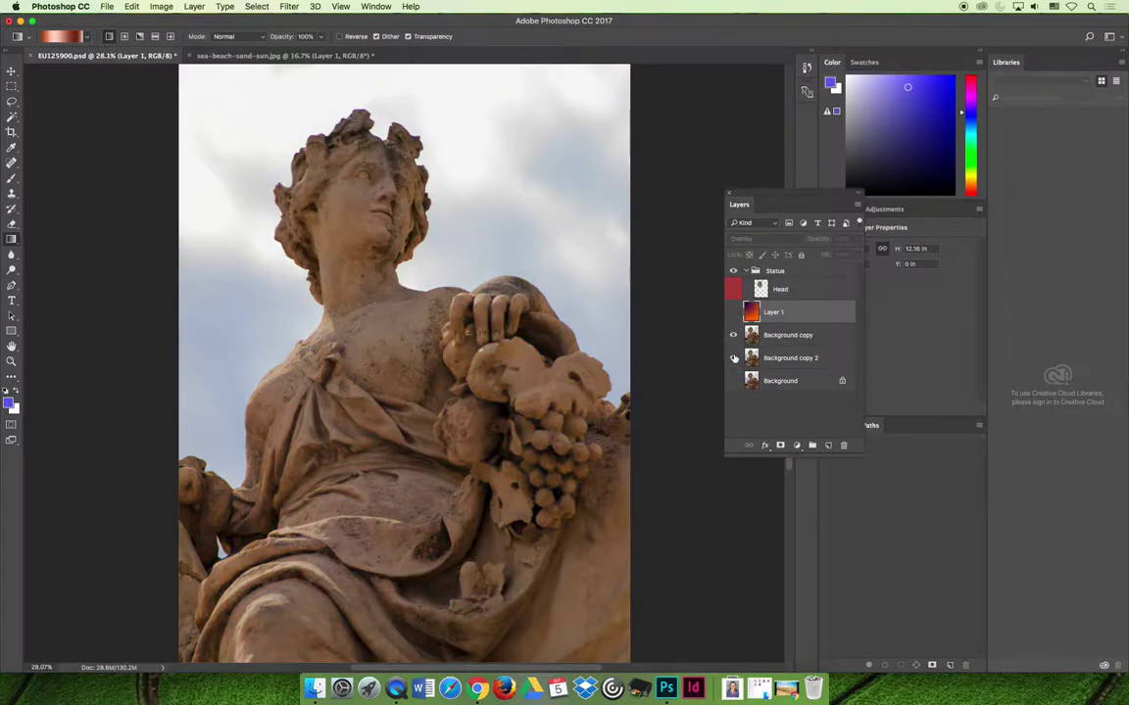
{"action": "left_click", "coordinate": [733, 358]}
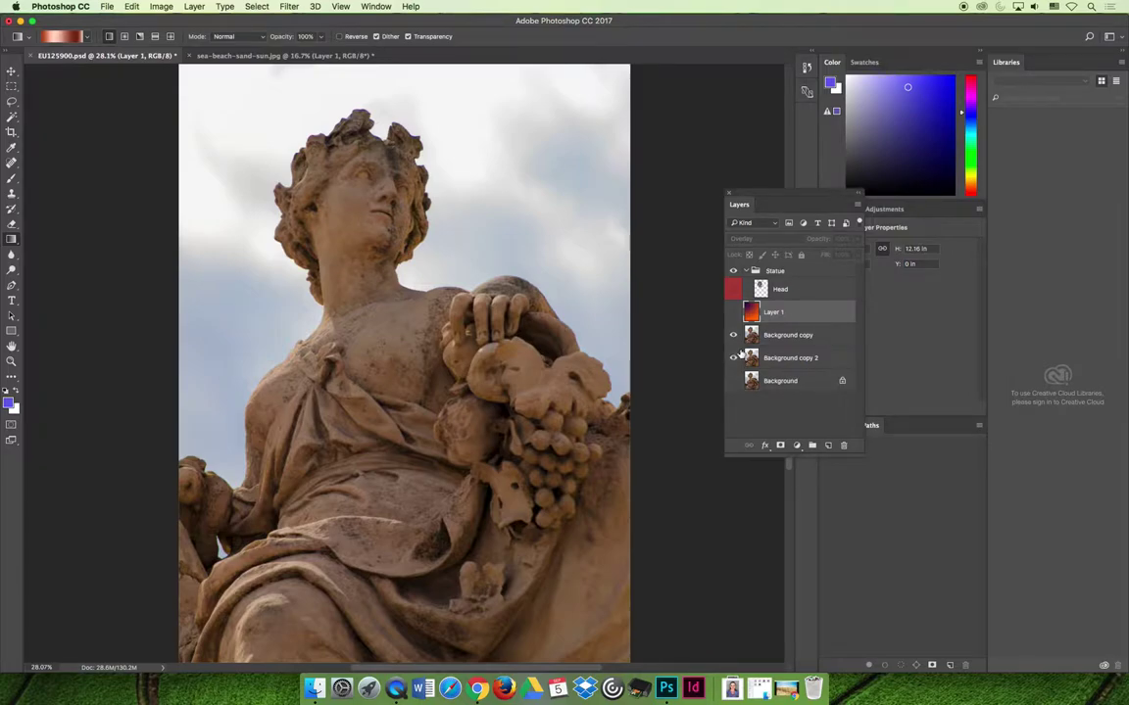